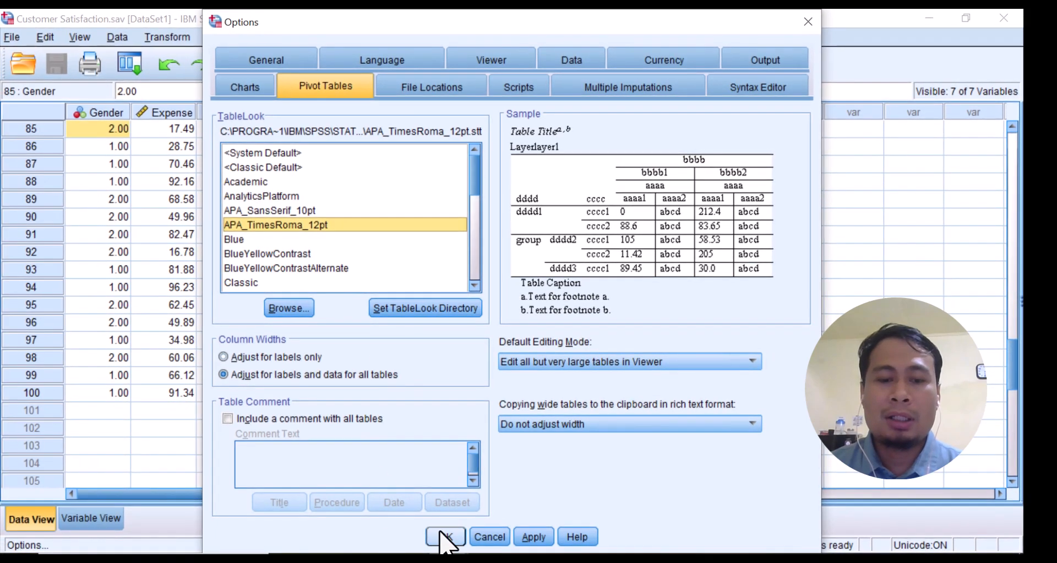
Accept APA_TimesRoma_12pt as the default pivot table TableLook and review the dataset's variable definitions
left_click(441, 537)
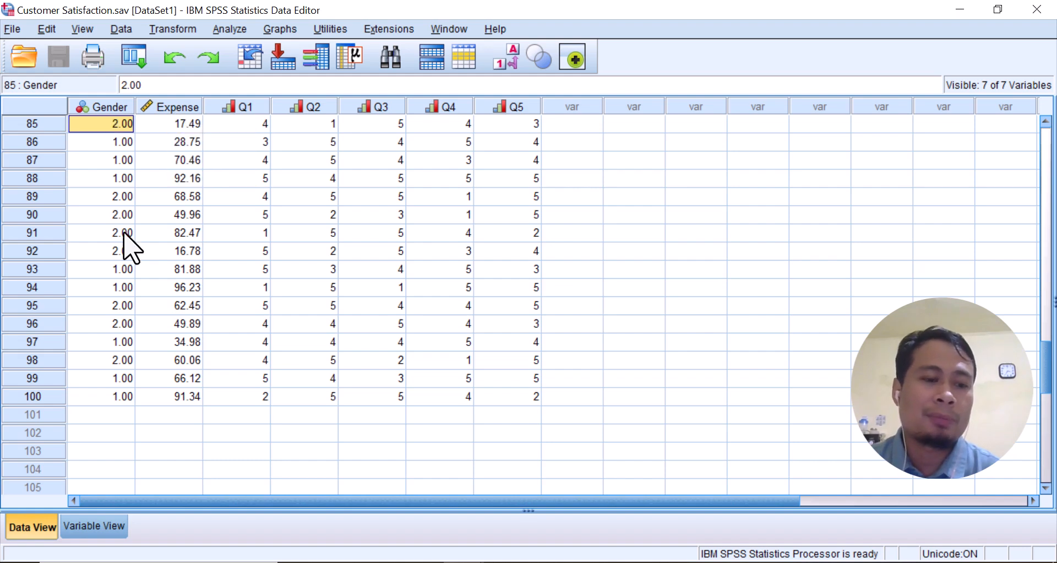
left_click(95, 526)
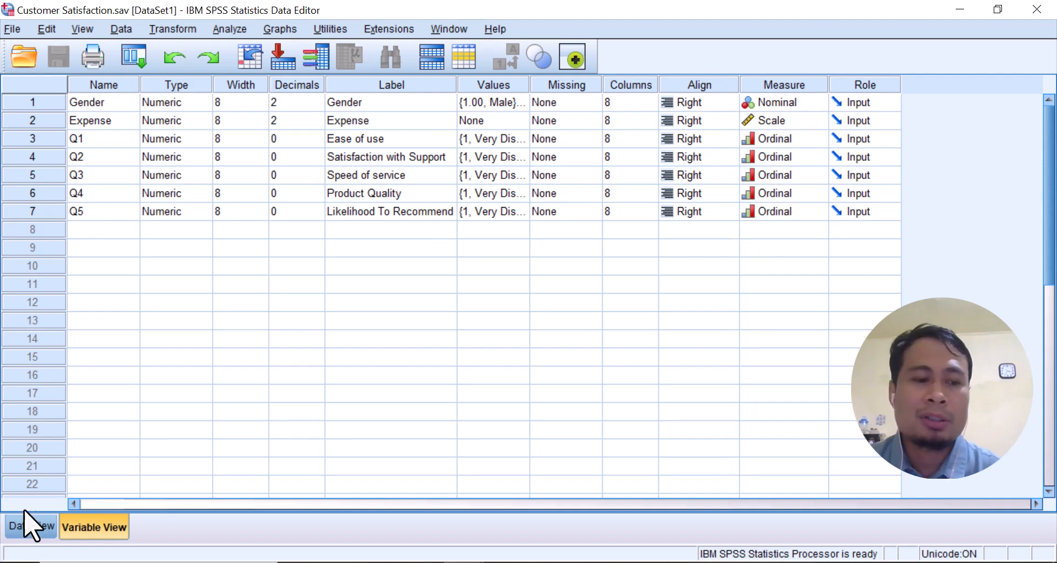
left_click(22, 527)
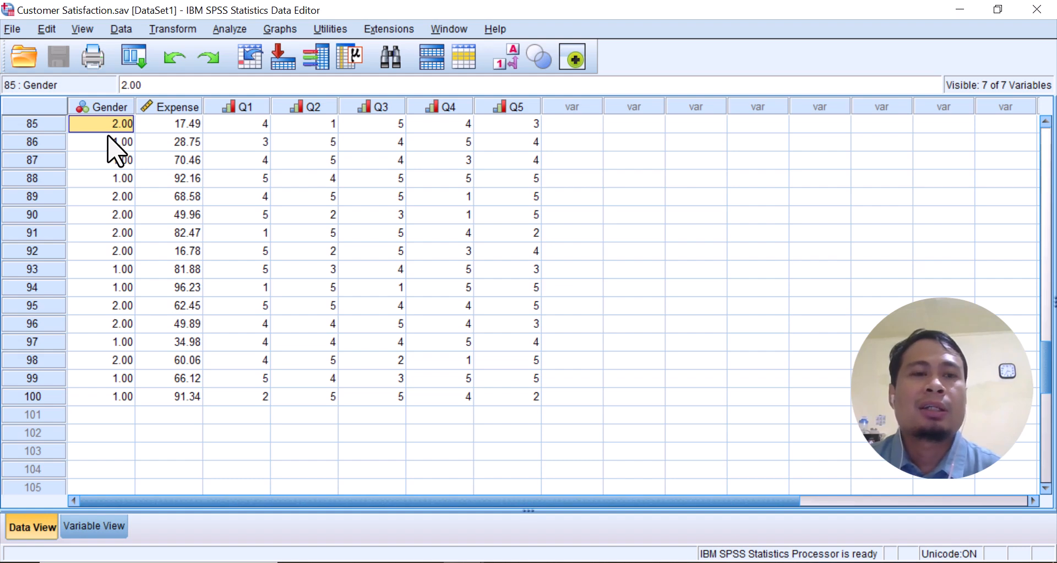
Set up a Frequencies analysis with the five satisfaction items Q1 to Q5 as variables
left_click(226, 30)
mouse_move(226, 72)
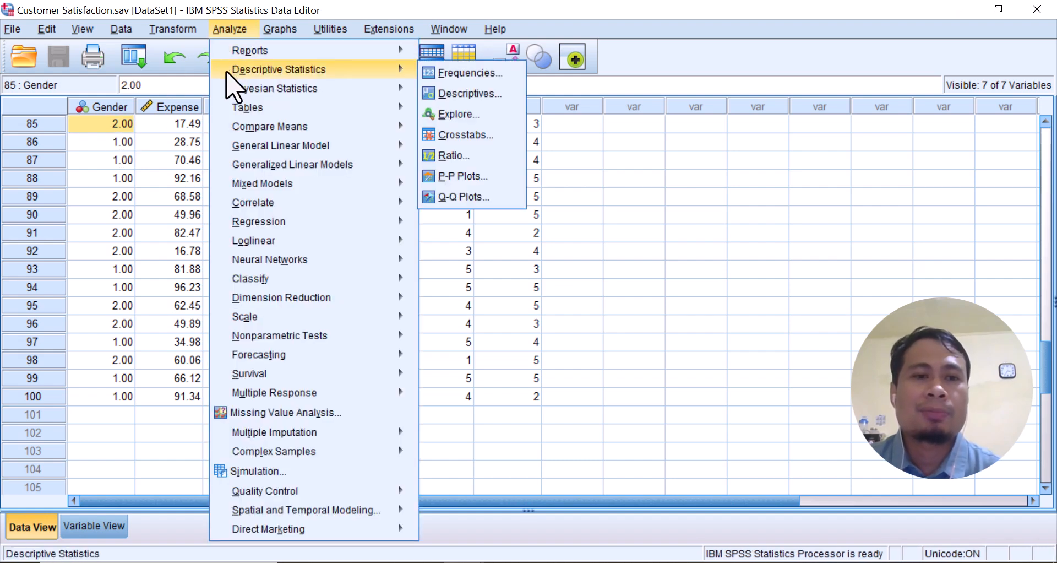
left_click(438, 73)
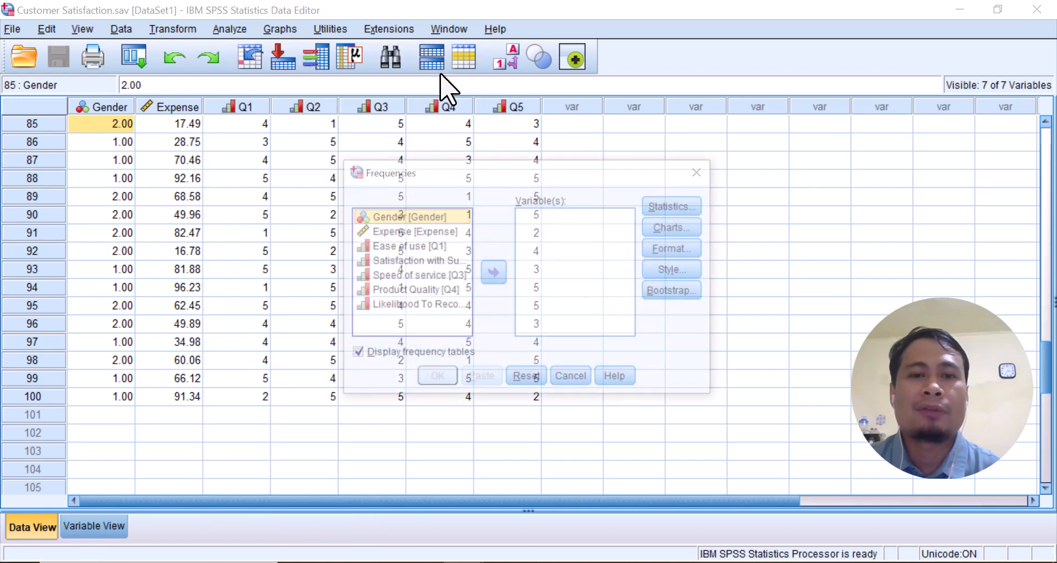
left_click(399, 247)
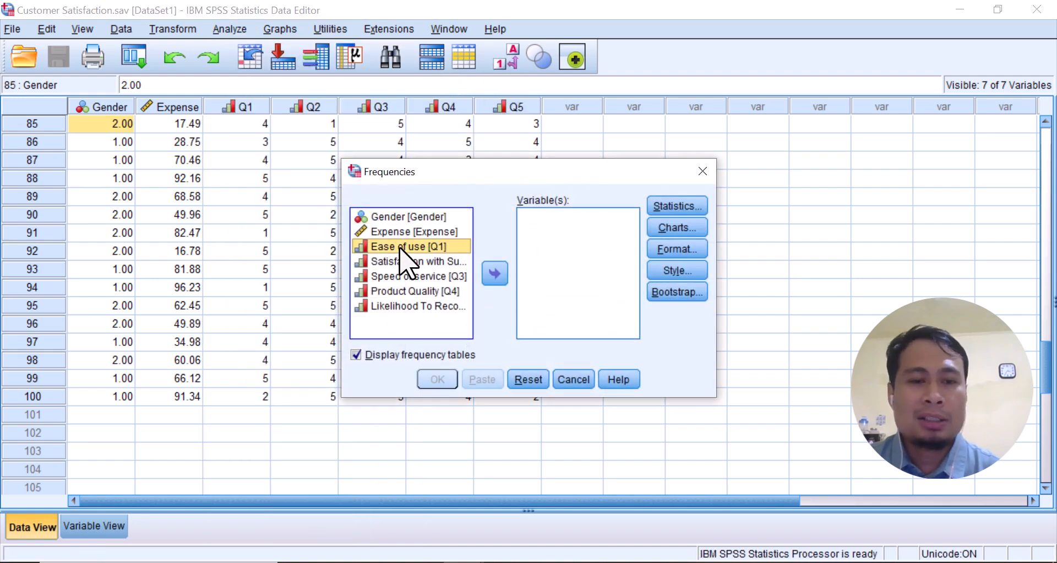
left_click(410, 261, "ctrl")
left_click(414, 275, "ctrl")
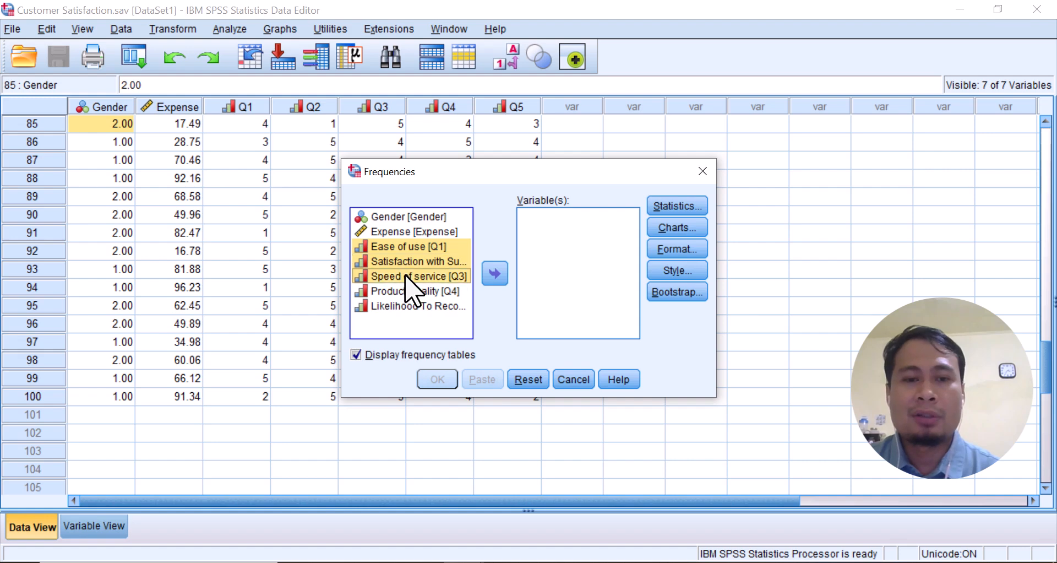
left_click(408, 291, "ctrl")
left_click(411, 306, "ctrl")
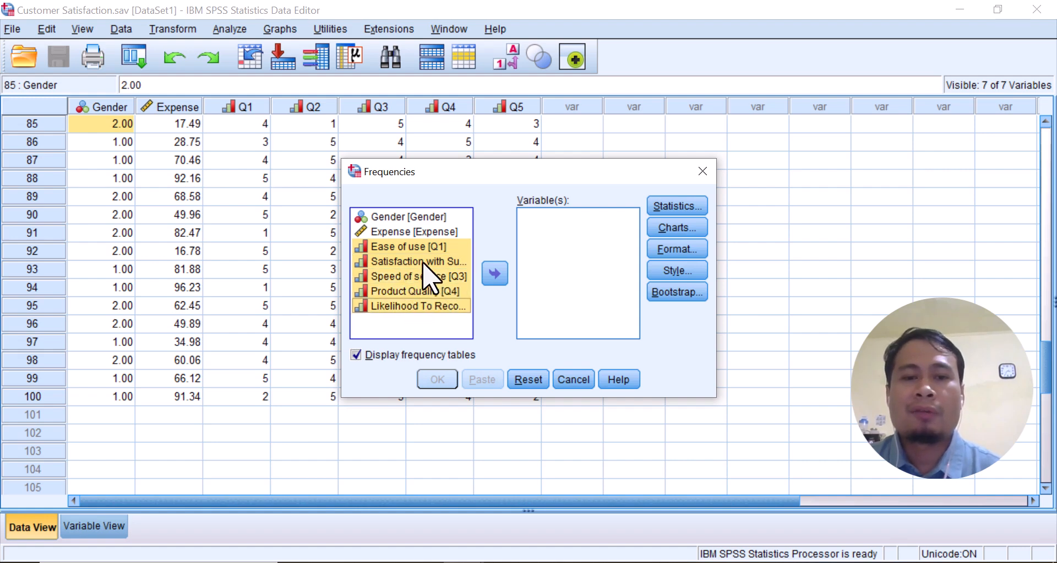
left_click(495, 273)
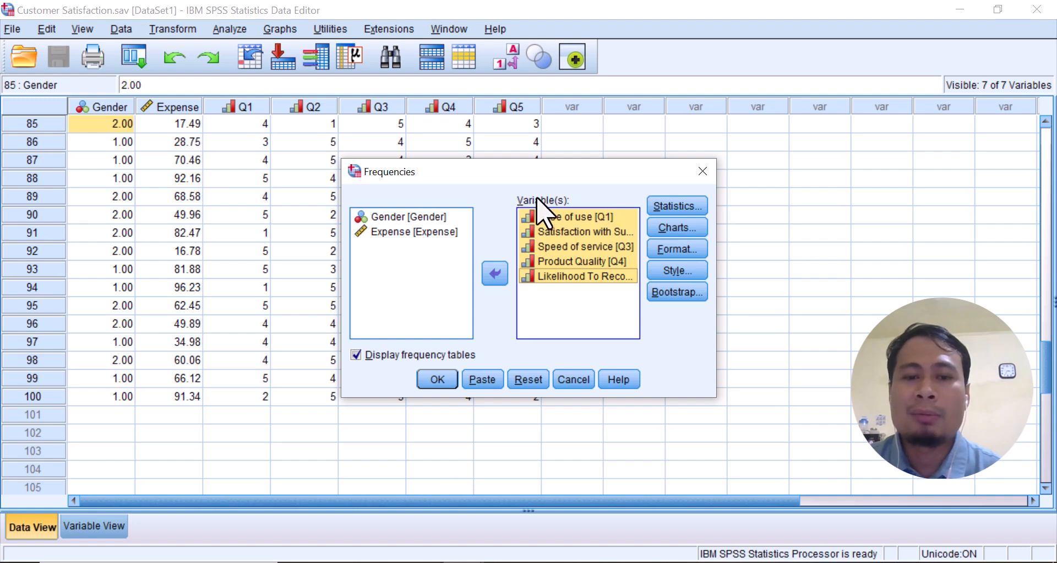
left_click(355, 355)
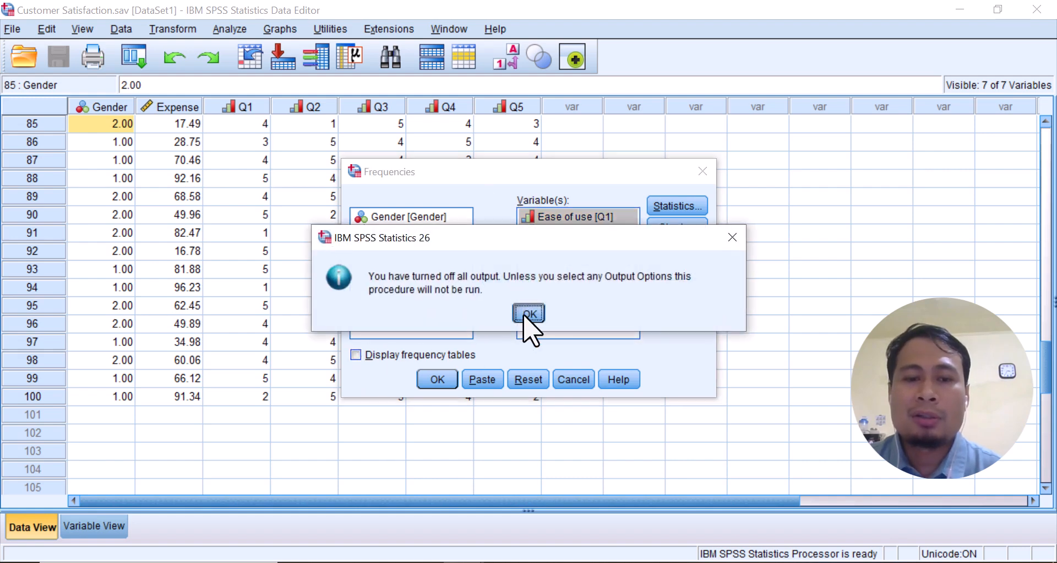
left_click(528, 309)
left_click(356, 355)
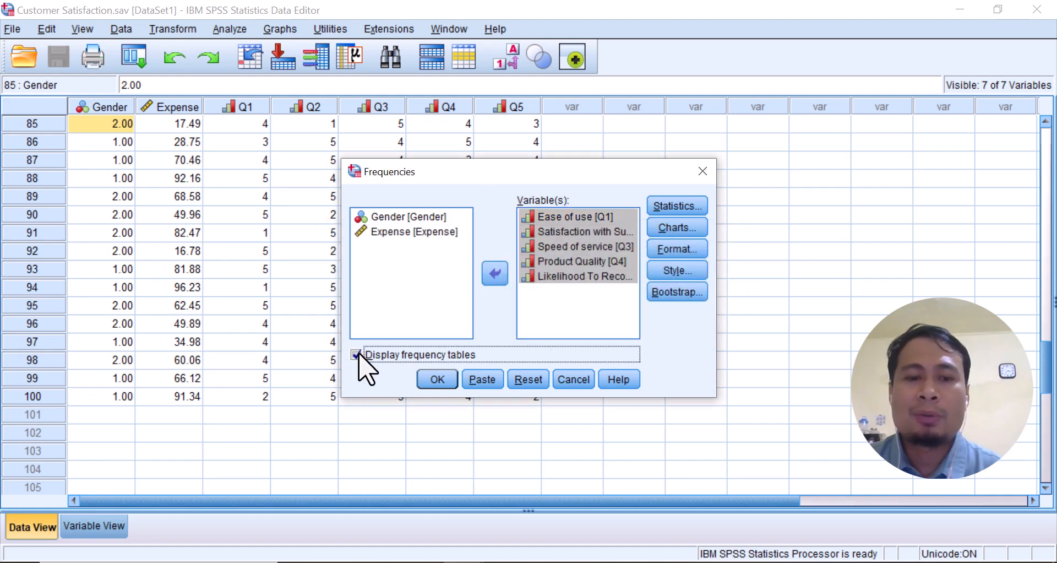
Run the Frequencies analysis and examine the Statistics and Ease of use tables in the output
left_click(441, 379)
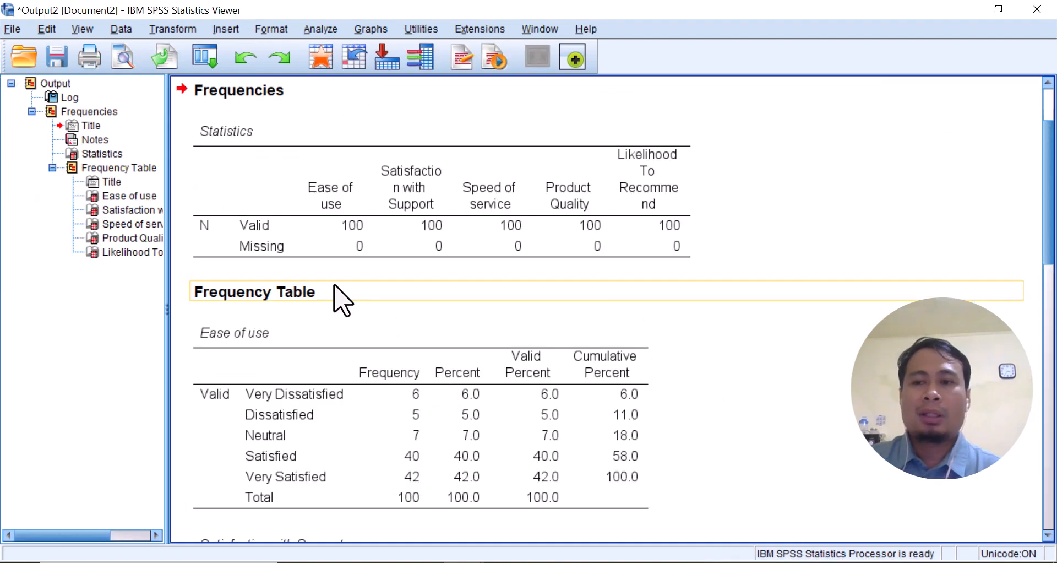
scroll(331, 298, "up", 2)
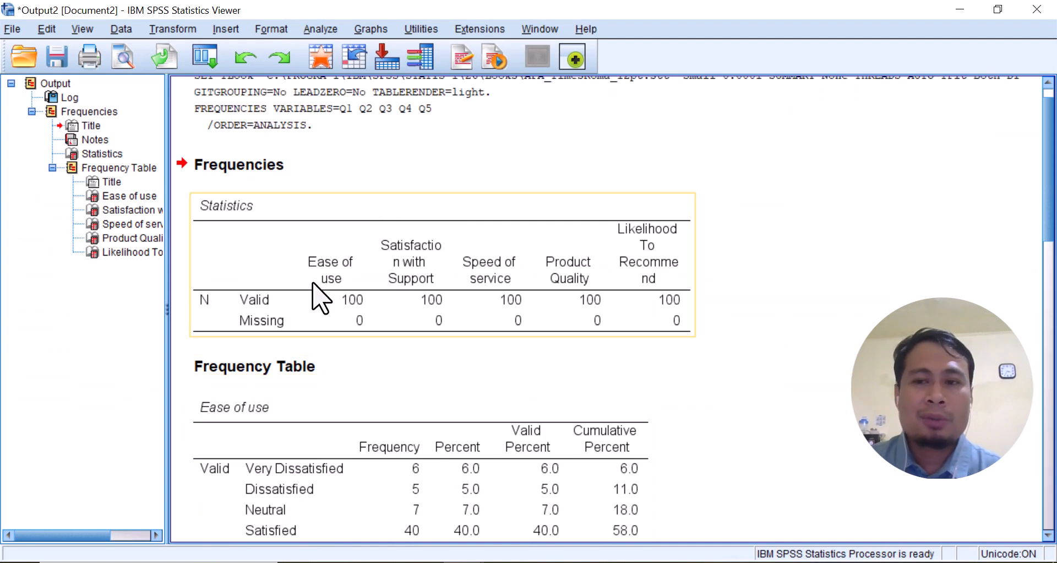
scroll(321, 297, "down", 3)
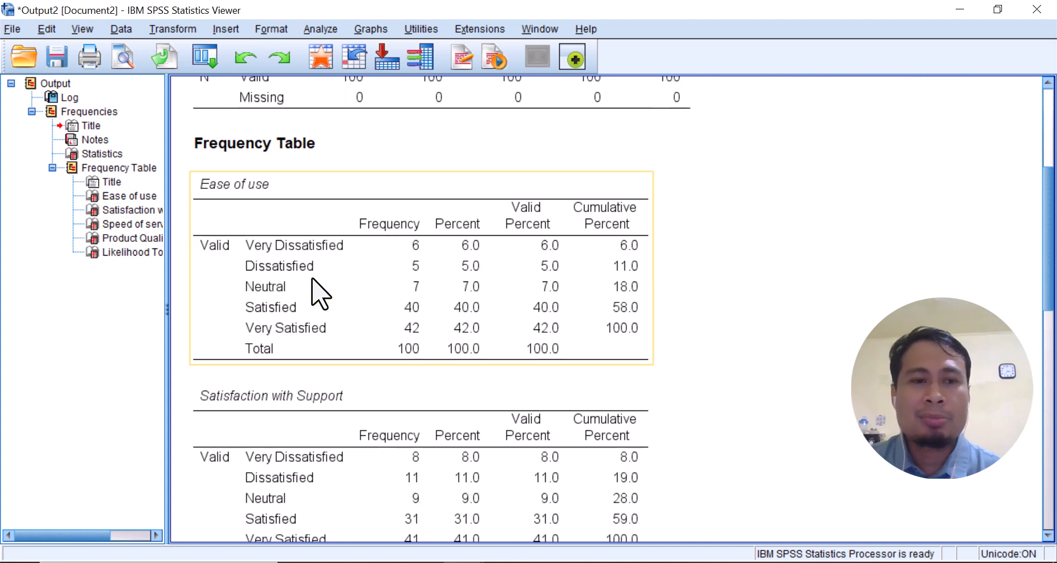
scroll(316, 289, "down", 2)
scroll(314, 293, "up", 4)
scroll(330, 284, "down", 1)
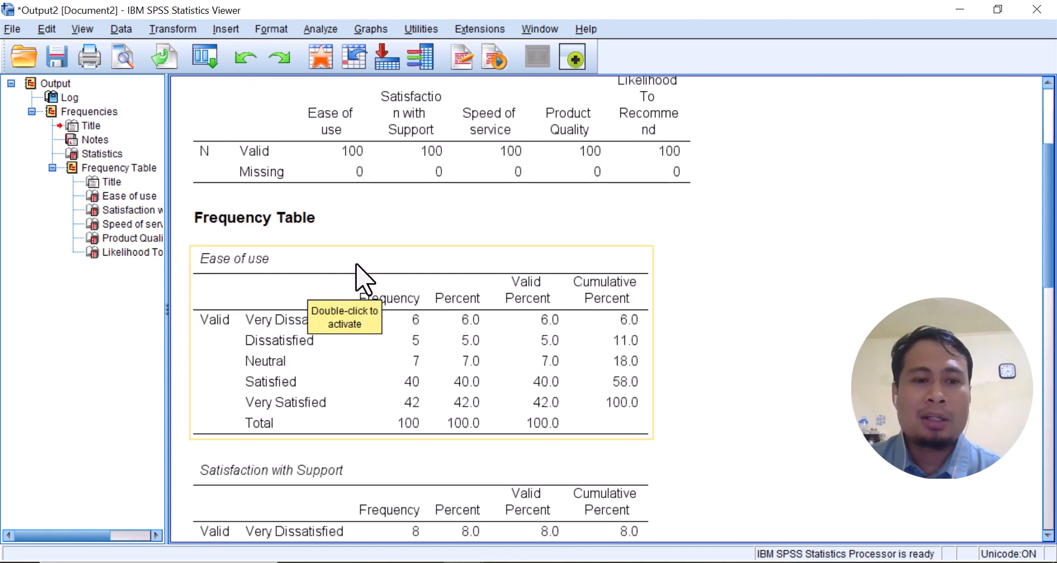
scroll(448, 303, "up", 1)
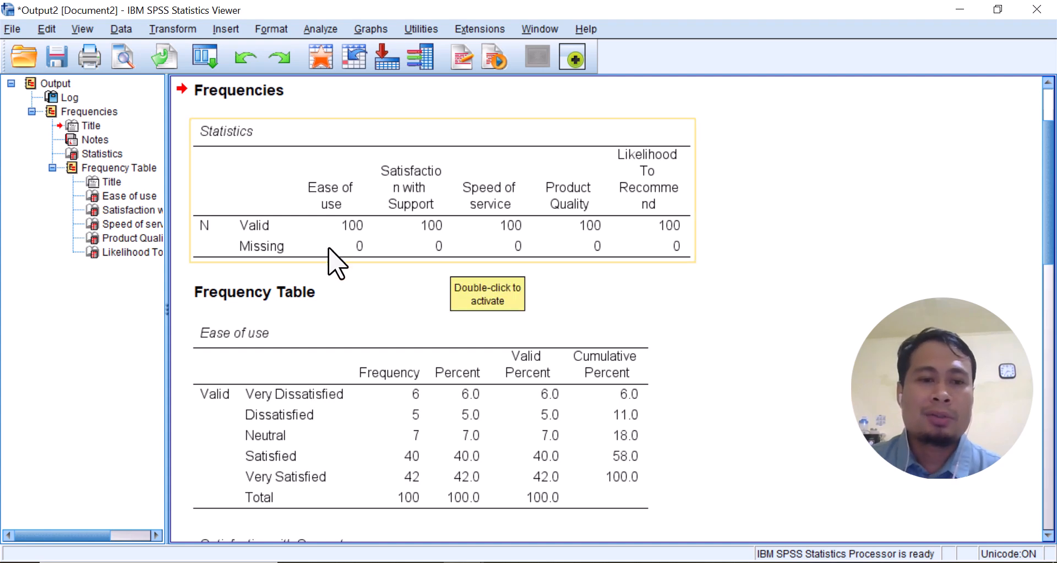
Copy the Ease of use frequency table and paste it into the blank Word document with its source formatting
scroll(331, 253, "down", 1)
left_click(378, 321)
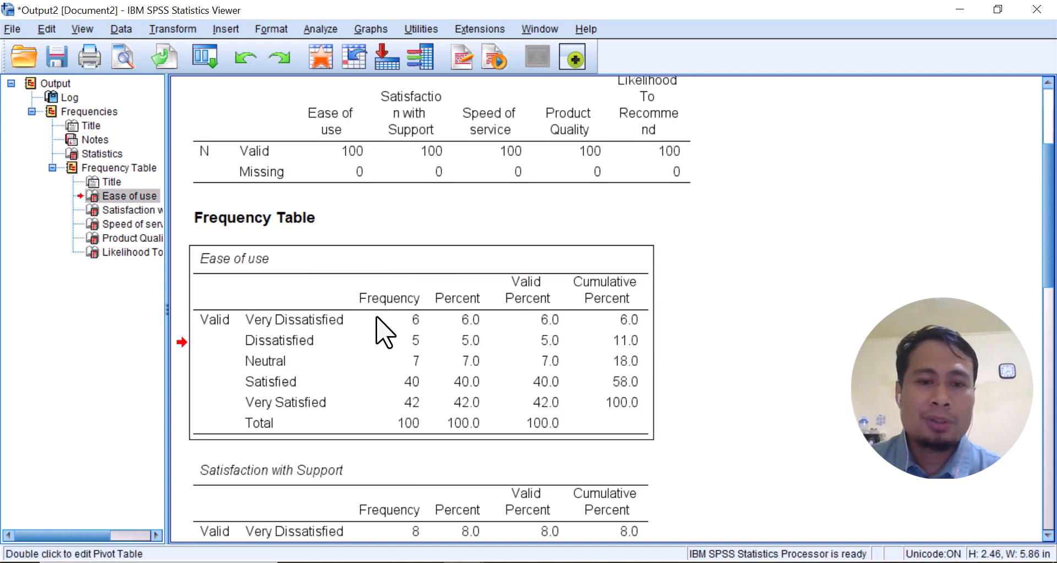
right_click(376, 318)
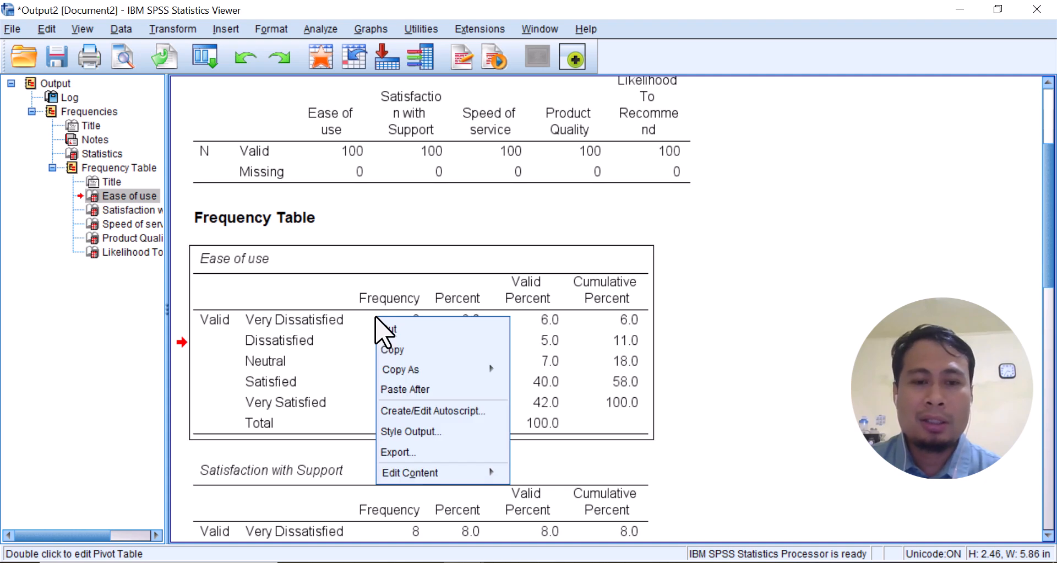
left_click(393, 350)
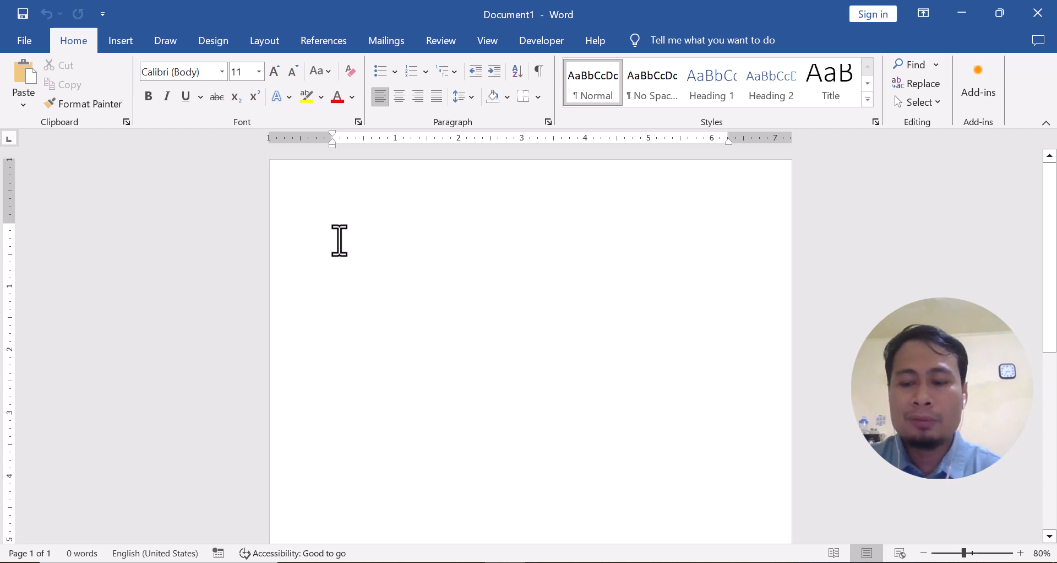
right_click(334, 251)
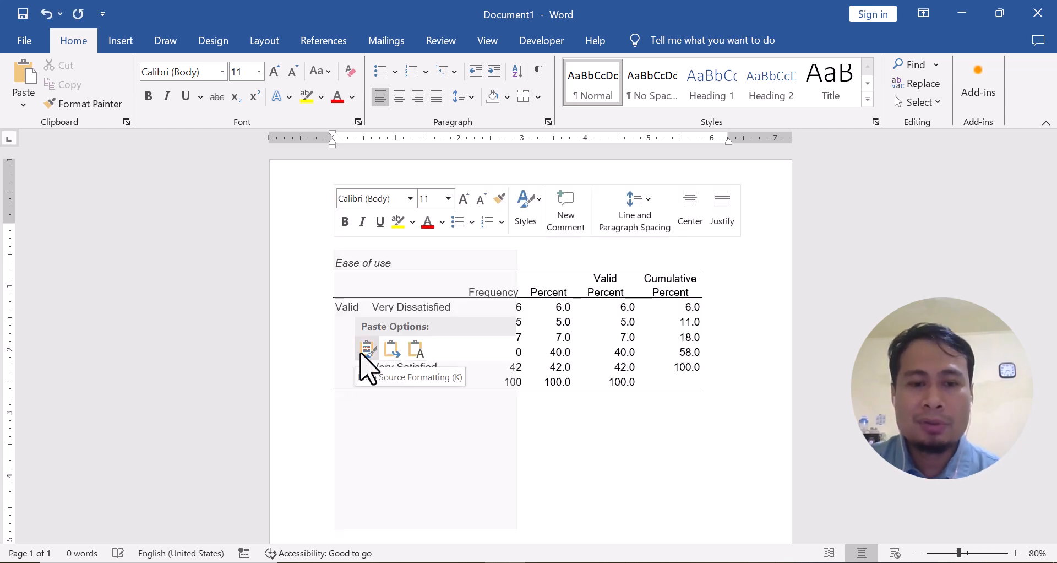
left_click(361, 354)
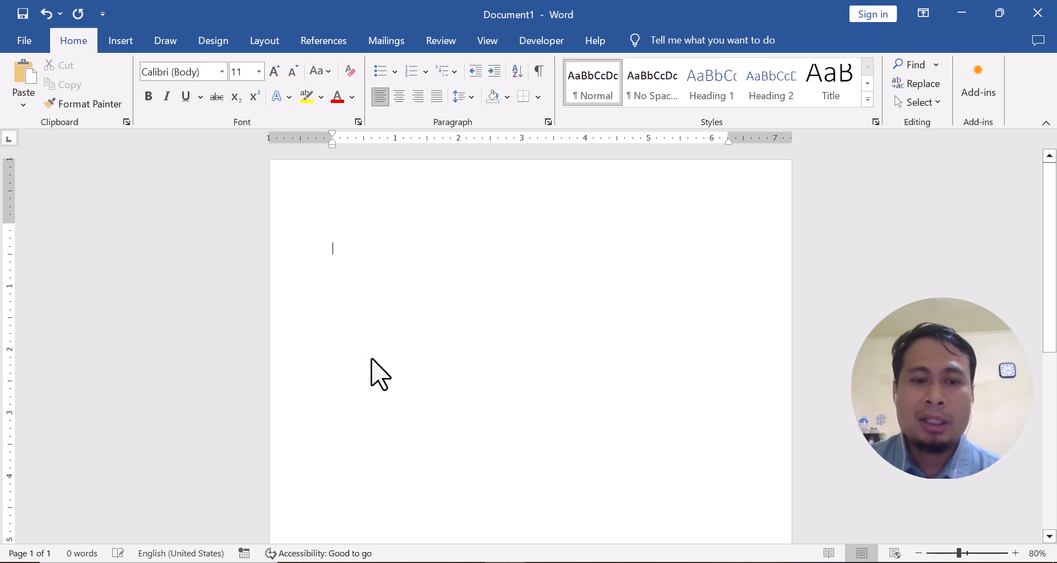
left_click(450, 424)
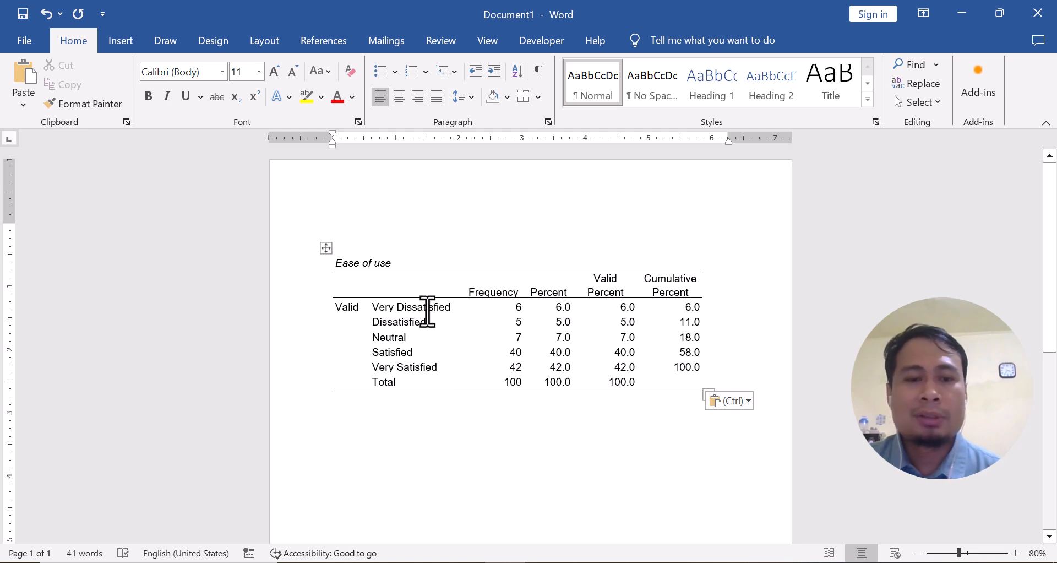
Colour the Percent value in the Very Satisfied row green
scroll(467, 324, "down", 1)
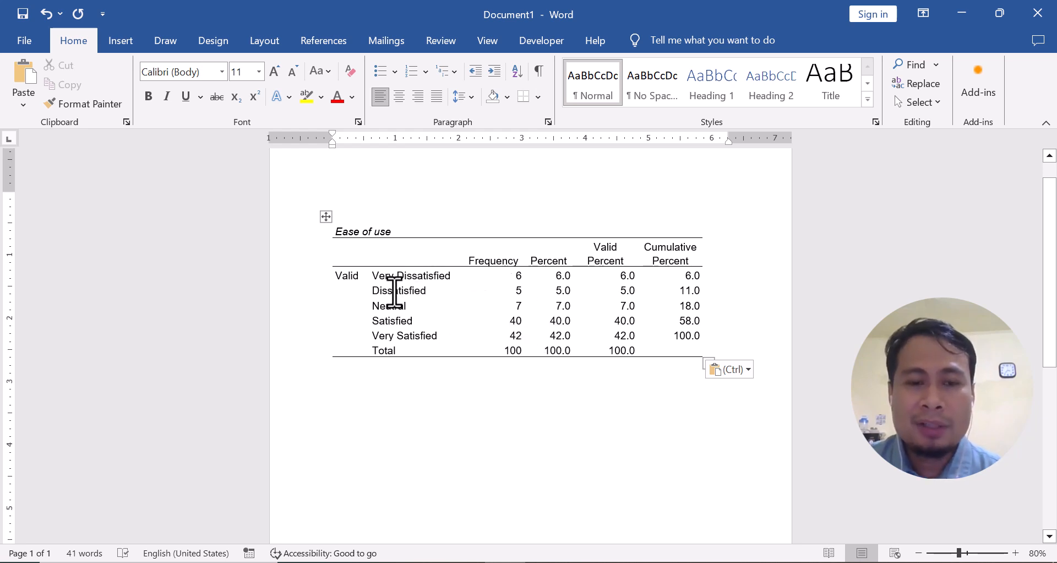
left_click_drag(552, 337, 571, 338)
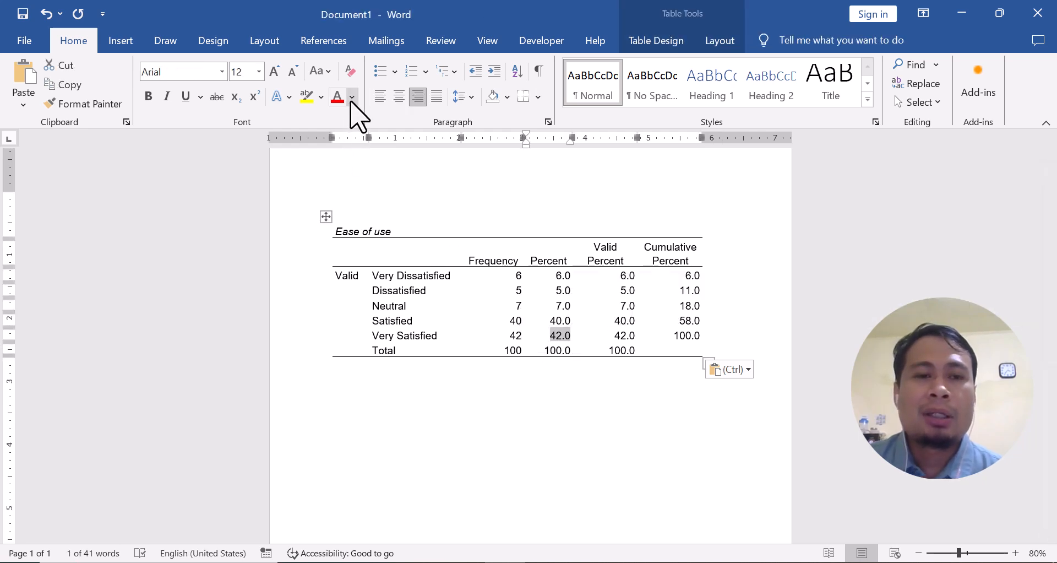
left_click(352, 99)
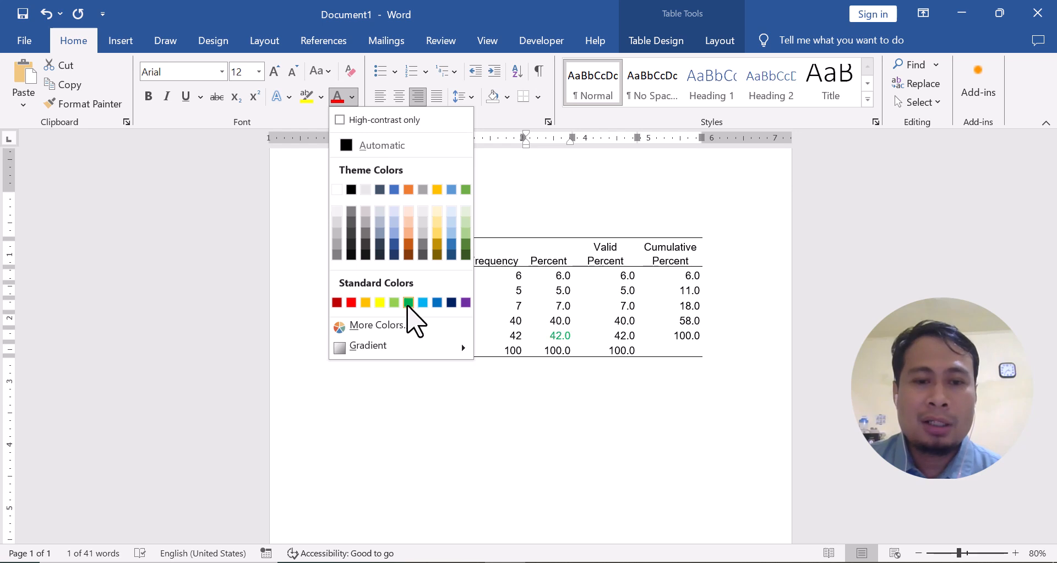
left_click(406, 301)
Colour the Percent value in the Dissatisfied row red
left_click(556, 300)
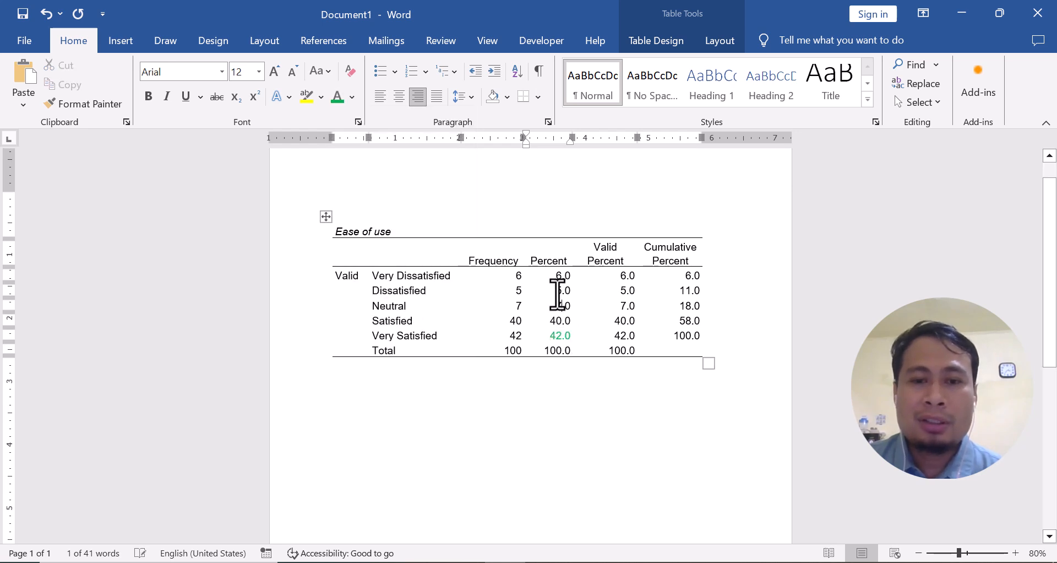
left_click_drag(555, 290, 574, 292)
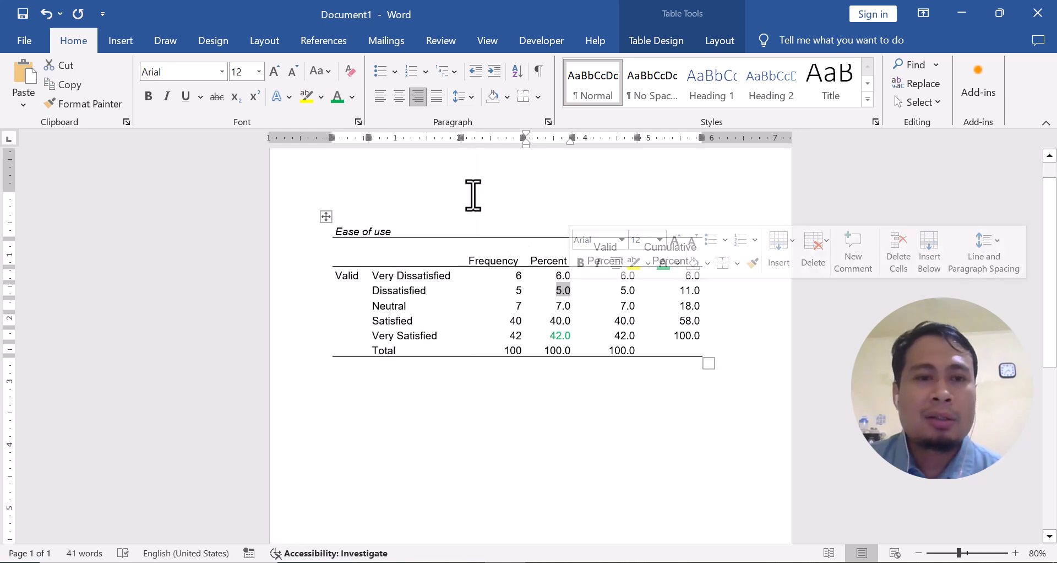
left_click(352, 98)
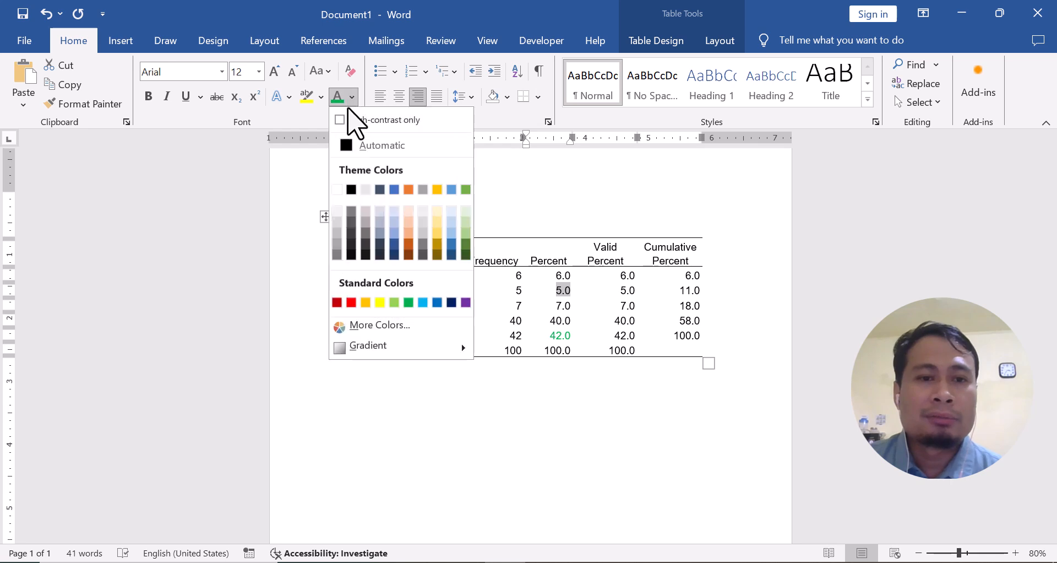
left_click(354, 302)
Write below the table that 42 percent of customers are very satisfied and 5 percent dissatisfied with the product's ease of use
left_click(345, 380)
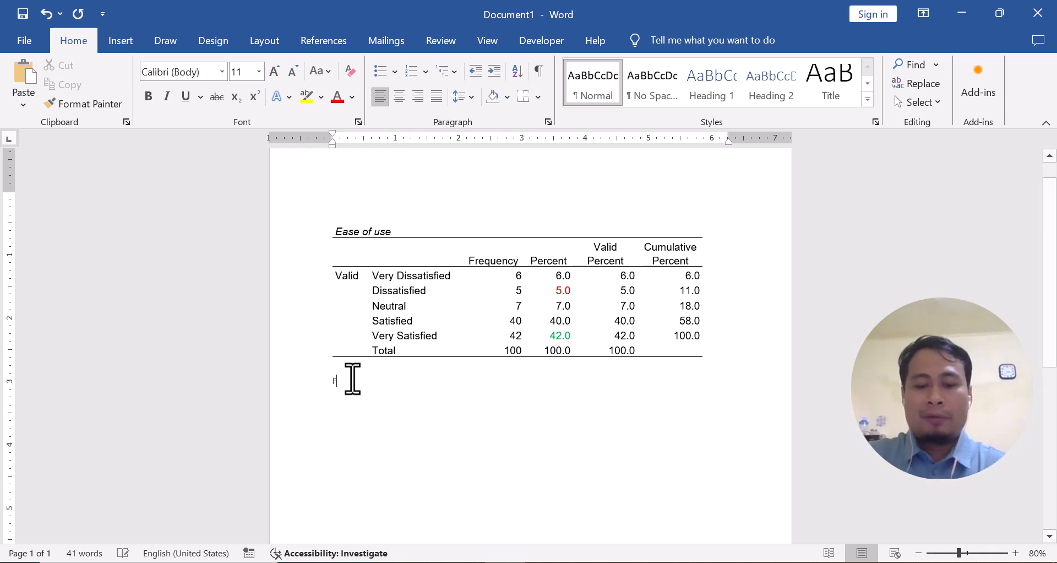
type("Fro")
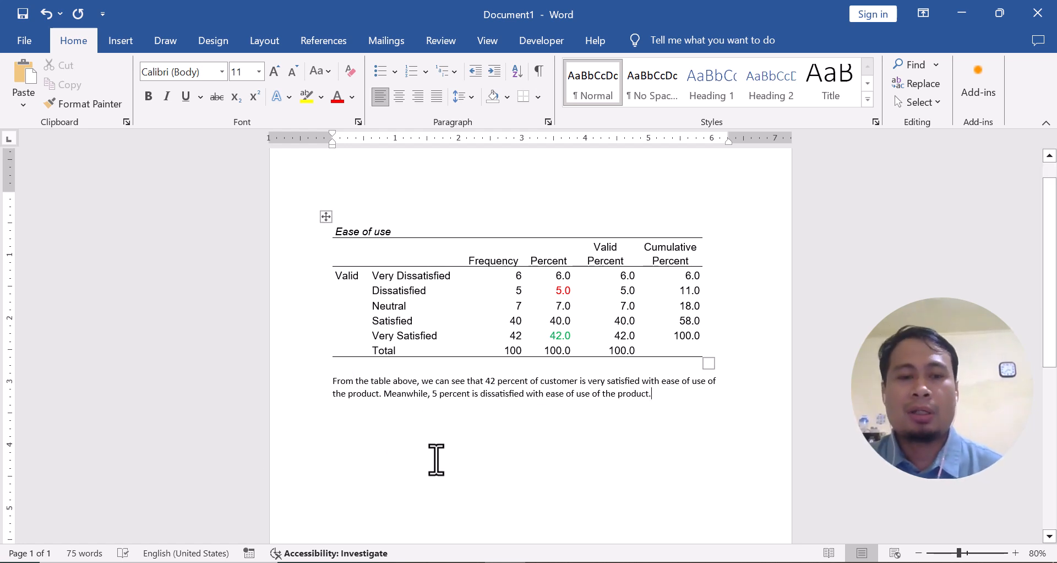
scroll(432, 444, "down", 1)
scroll(433, 444, "up", 1)
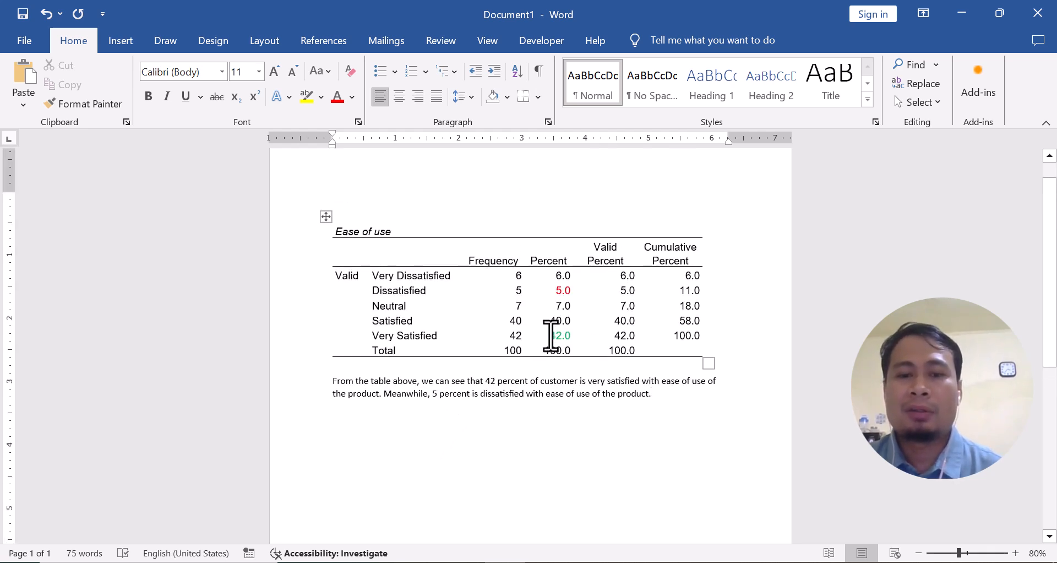
scroll(461, 380, "down", 2)
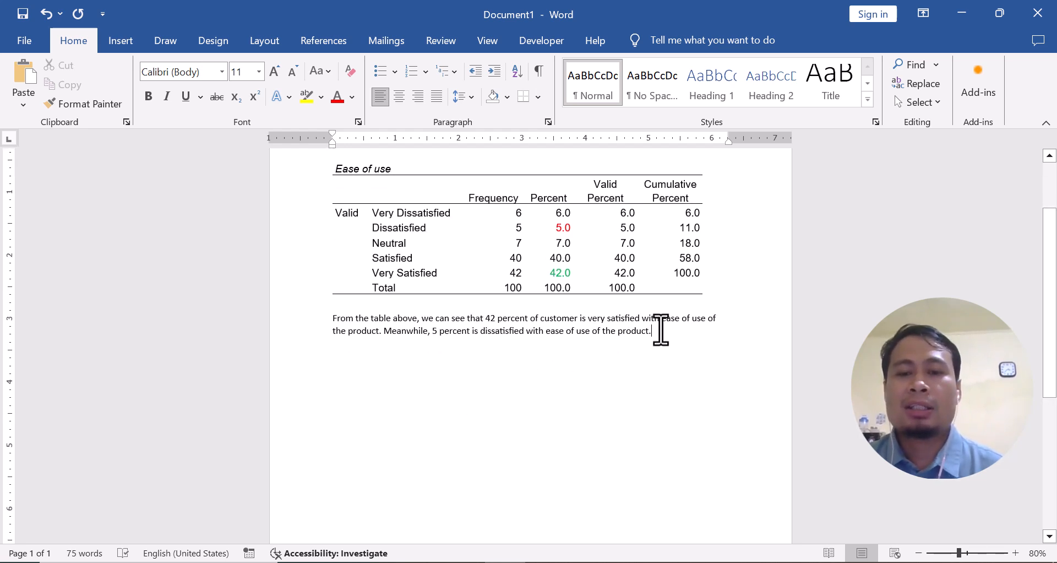
key("Return")
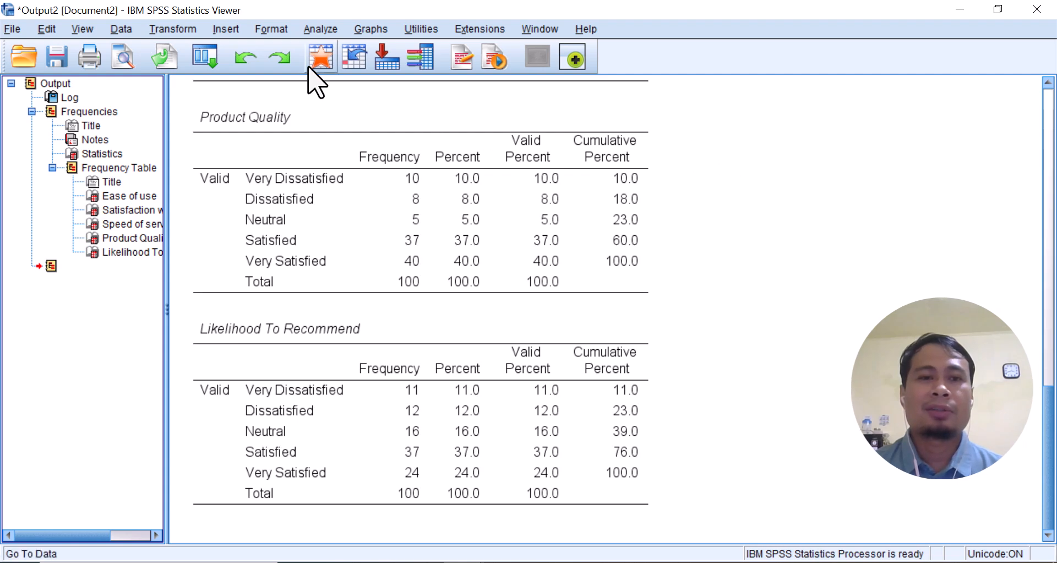
Run Descriptives in SPSS on the five satisfaction variables Q1 to Q5 with mean, standard deviation, minimum and maximum
left_click(321, 57)
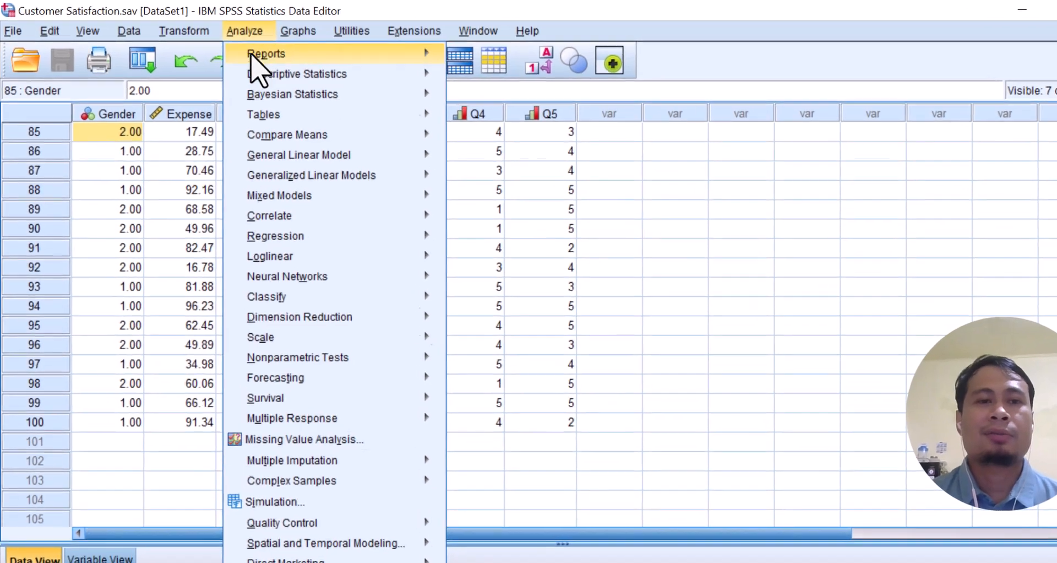
mouse_move(247, 71)
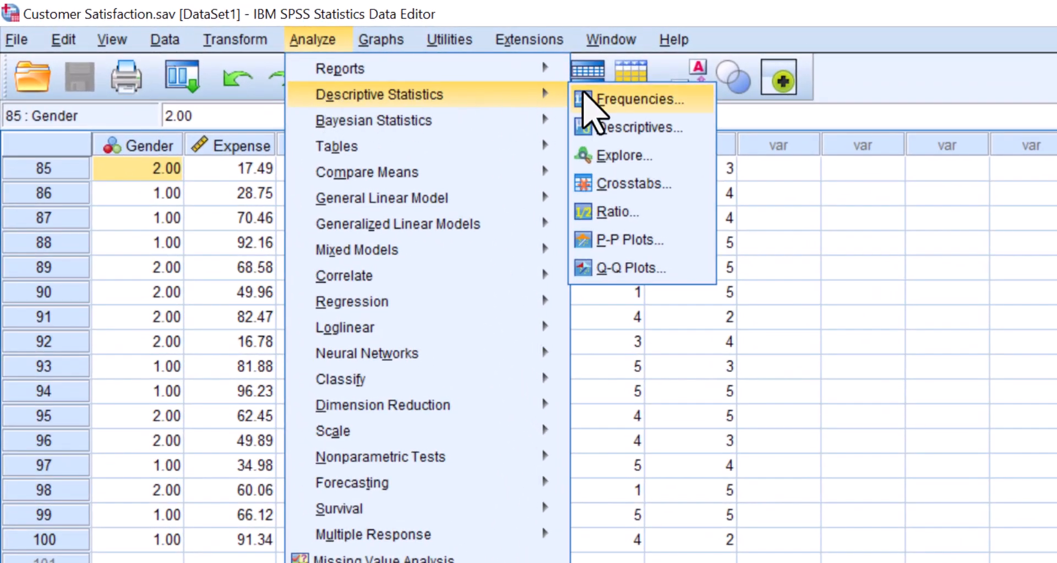
left_click(611, 128)
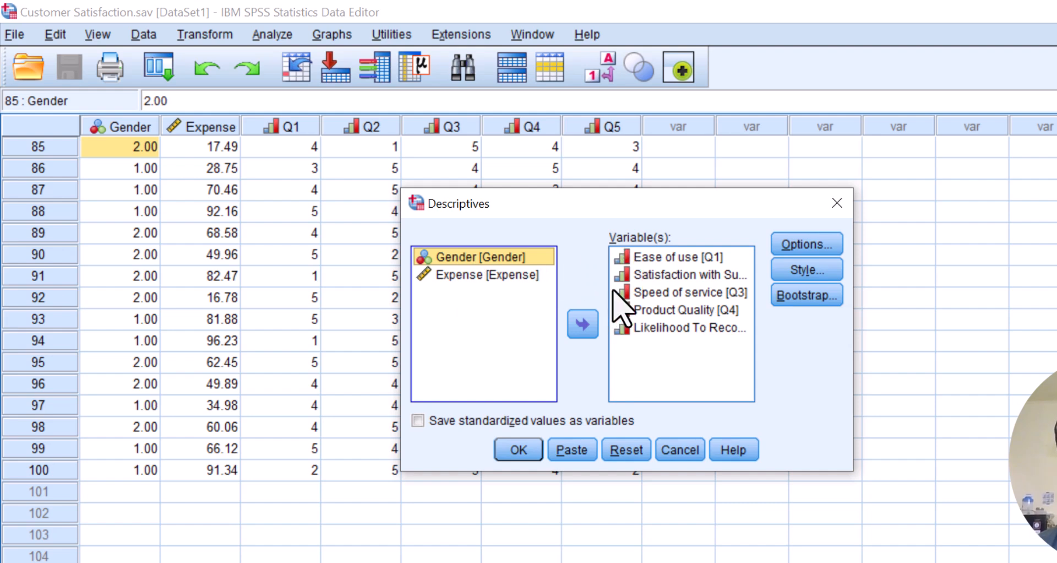
left_click(805, 247)
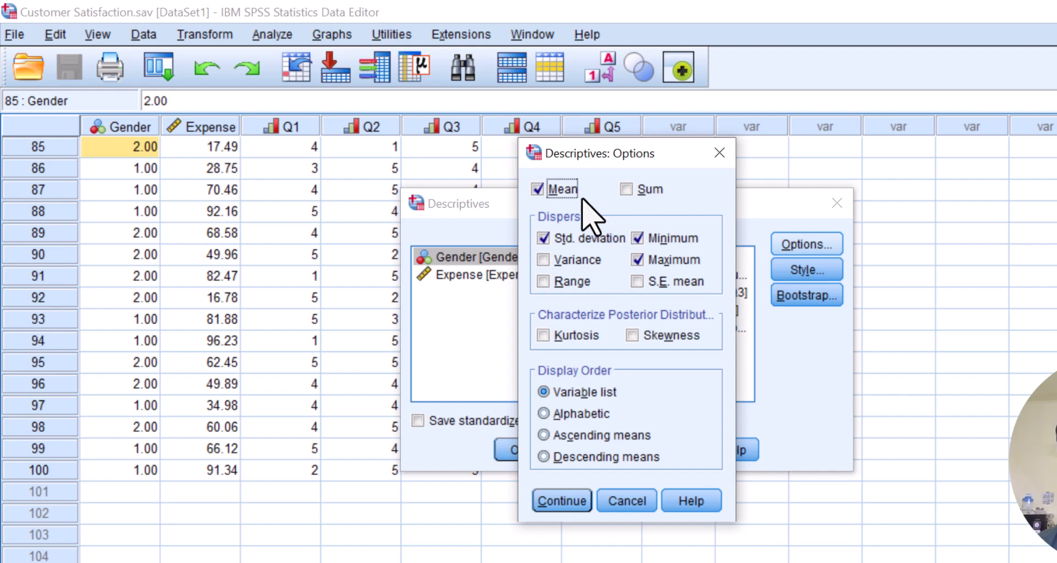
left_click(578, 238)
left_click(578, 239)
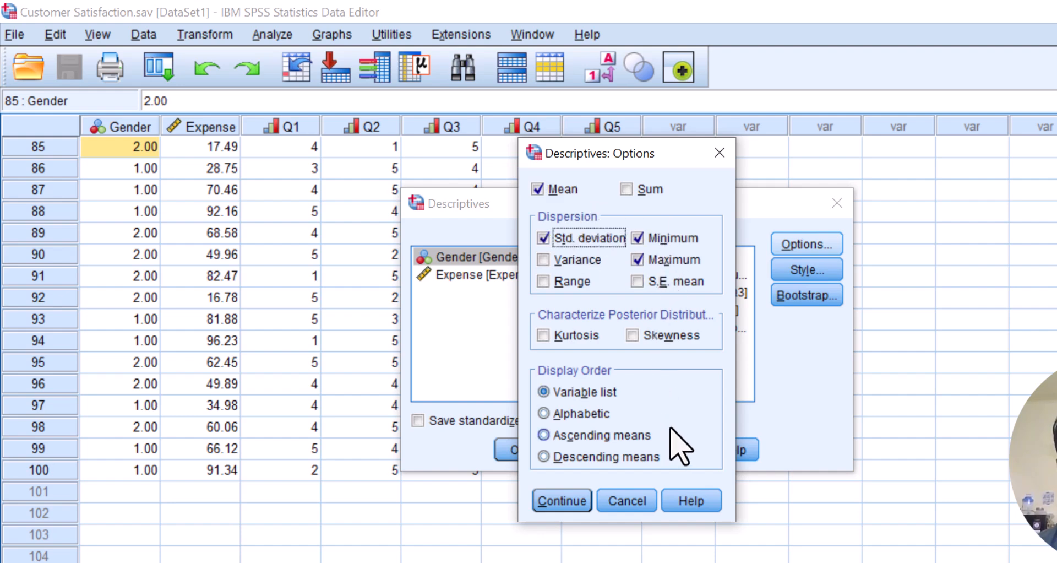
left_click(563, 500)
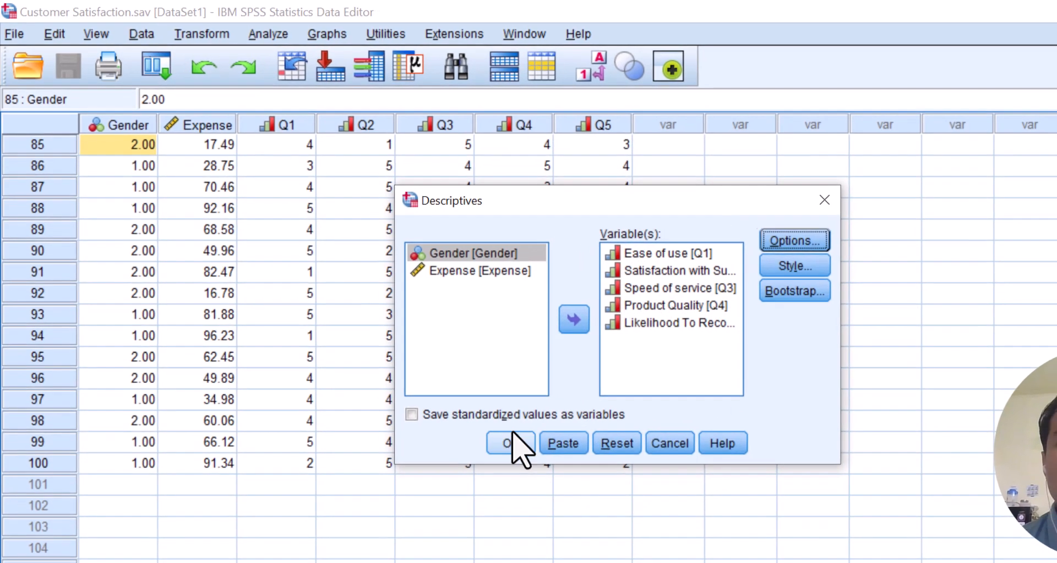
left_click(518, 449)
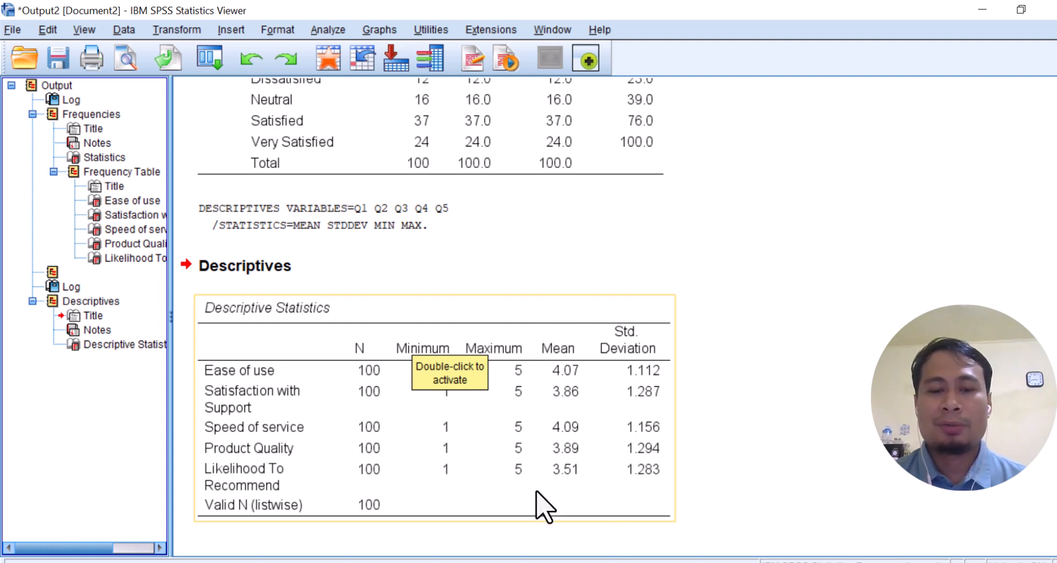
Copy the Descriptive Statistics table and paste it below the Ease of use paragraph in Word, keeping its source formatting
left_click(539, 316)
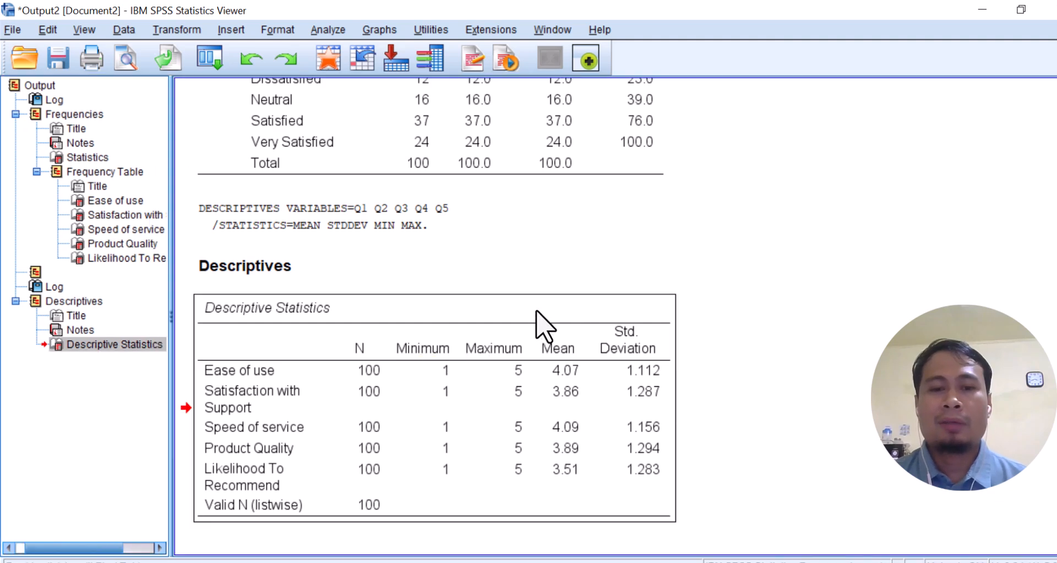
right_click(538, 312)
left_click(555, 345)
key("alt+Tab")
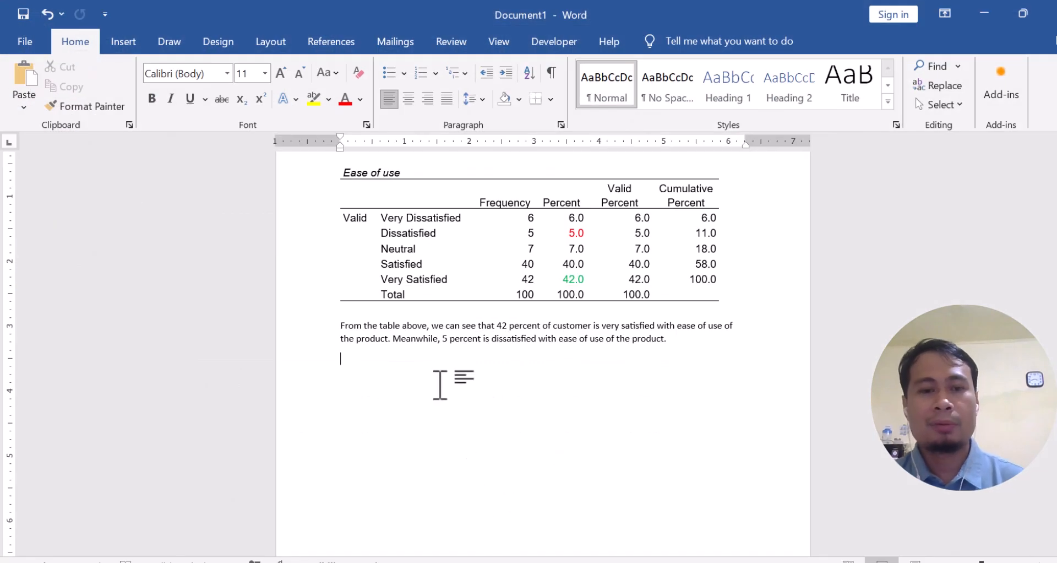
right_click(371, 369)
left_click(359, 366)
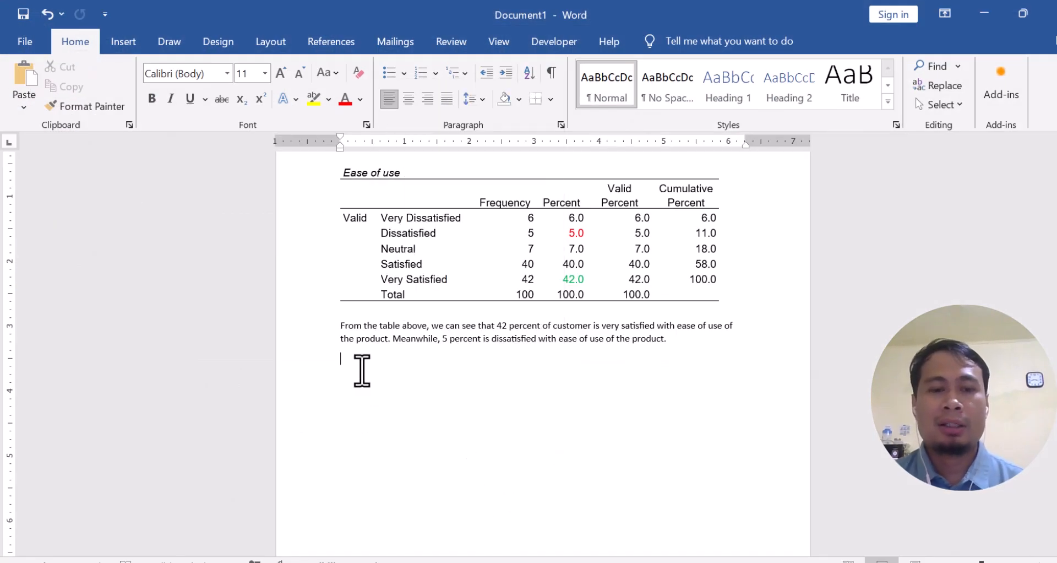
right_click(358, 366)
left_click(400, 186)
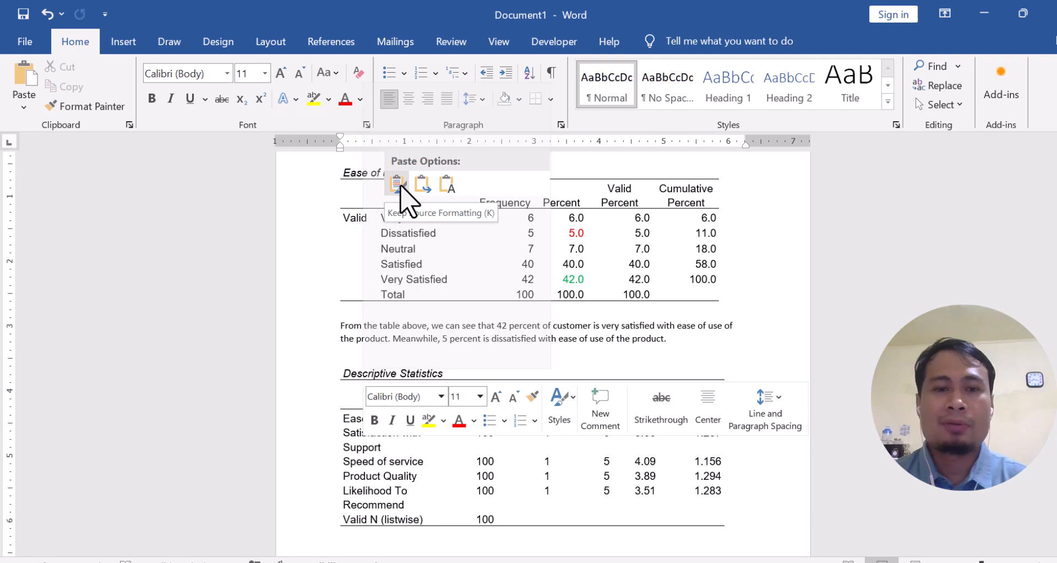
Write below the Descriptive Statistics table that ease of use has the highest mean, 4.07, and likelihood to recommend the lowest, 3.51
scroll(483, 421, "down", 2)
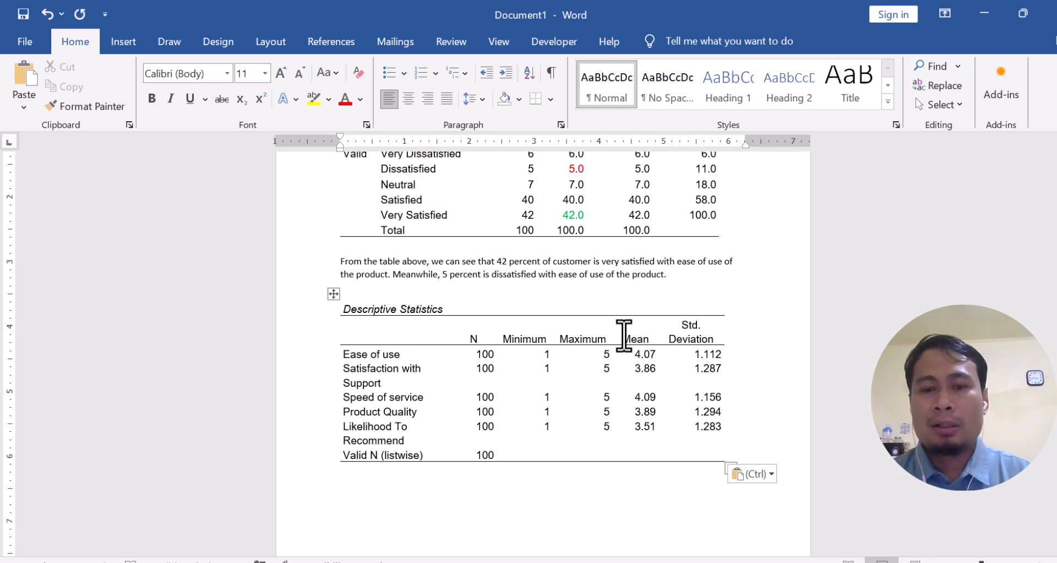
left_click_drag(624, 341, 641, 426)
left_click(633, 349)
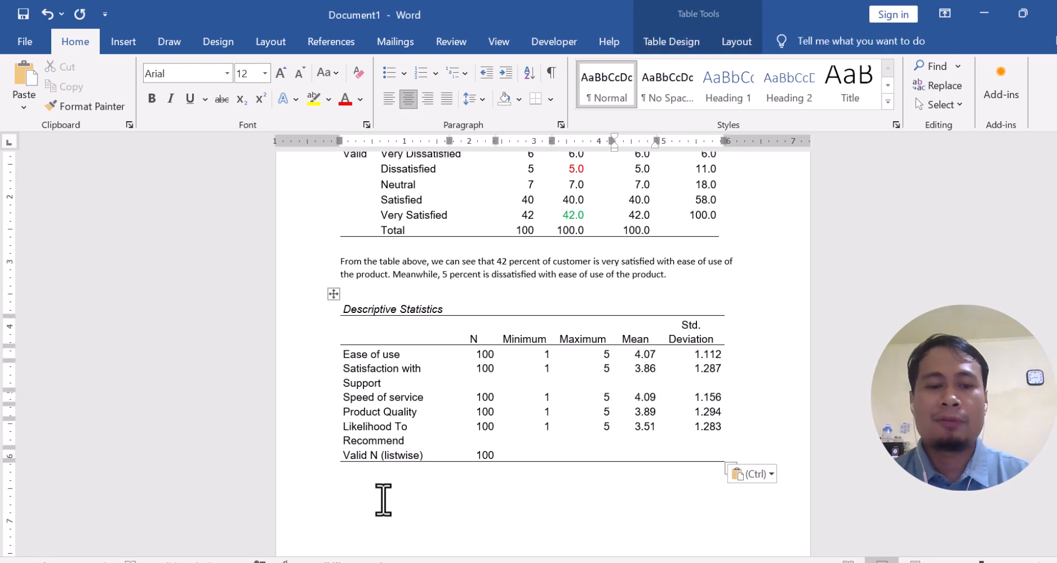
left_click(385, 493)
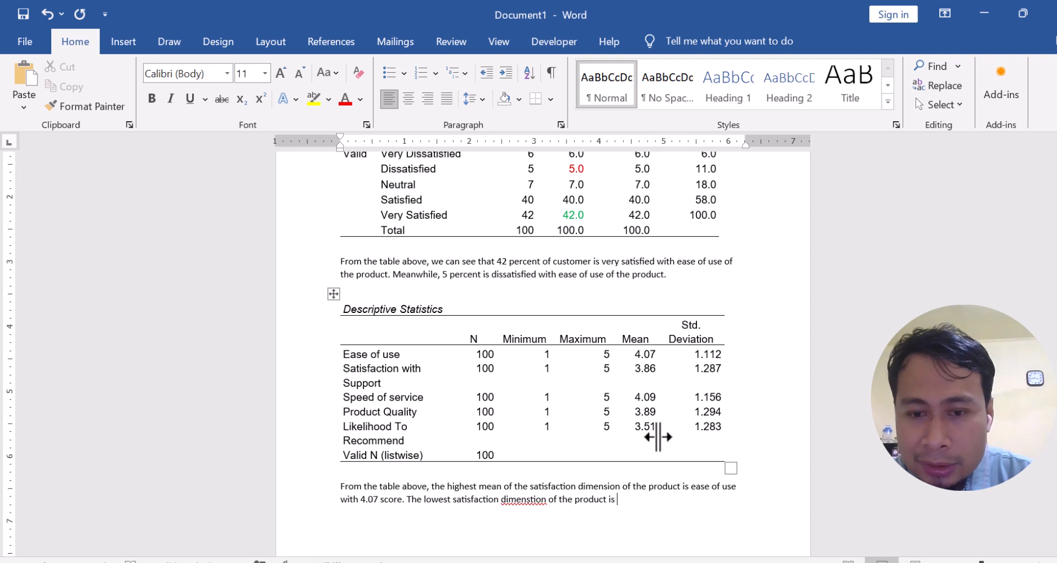
left_click(626, 499)
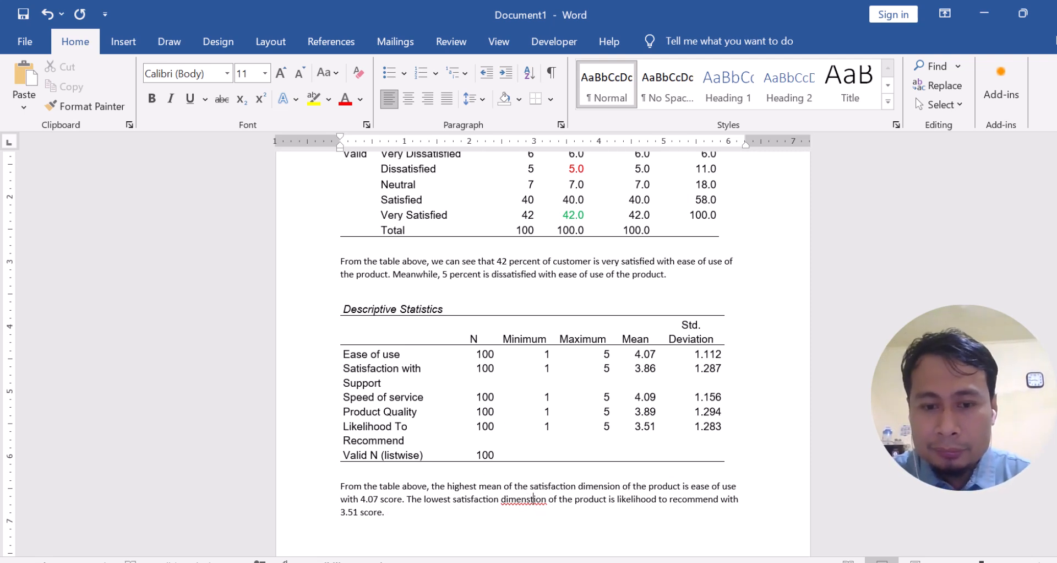
left_click(533, 499)
key("BackSpace")
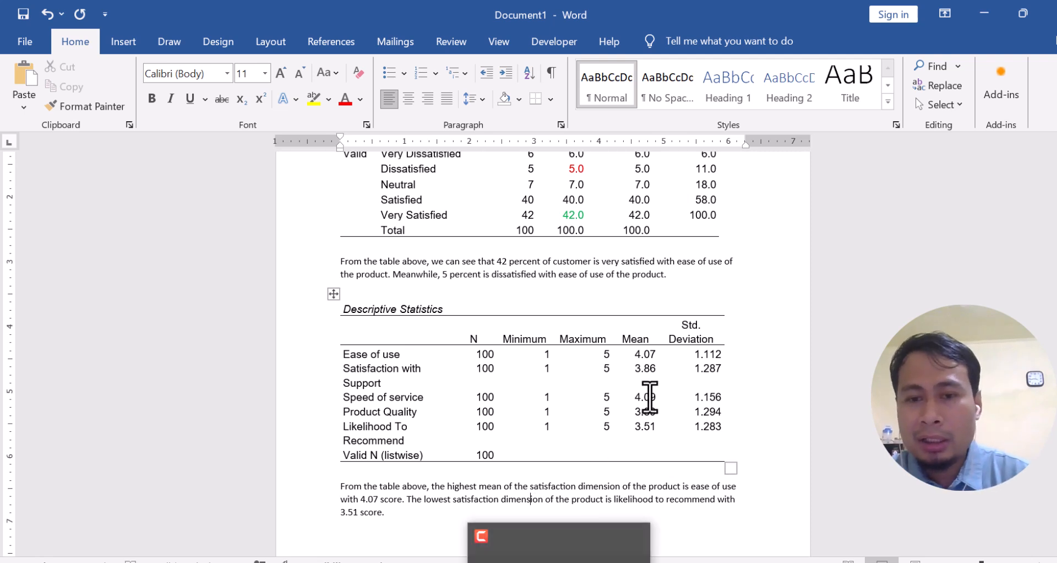
Colour the Ease of use mean green and the Likelihood To Recommend mean red in the Descriptive Statistics table
left_click_drag(635, 354, 654, 355)
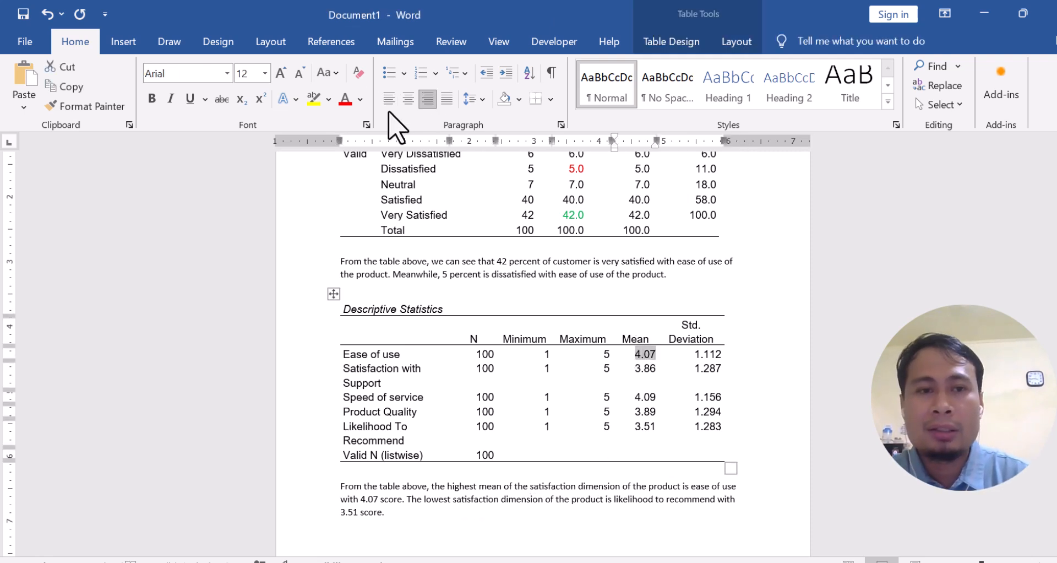
left_click(360, 99)
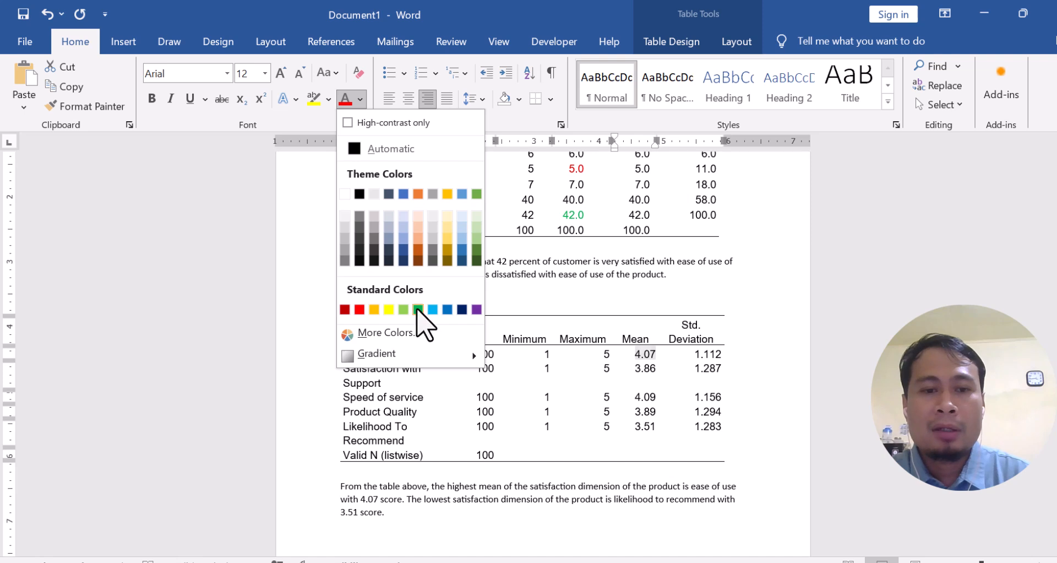
left_click(418, 308)
left_click_drag(634, 426, 656, 427)
left_click(360, 99)
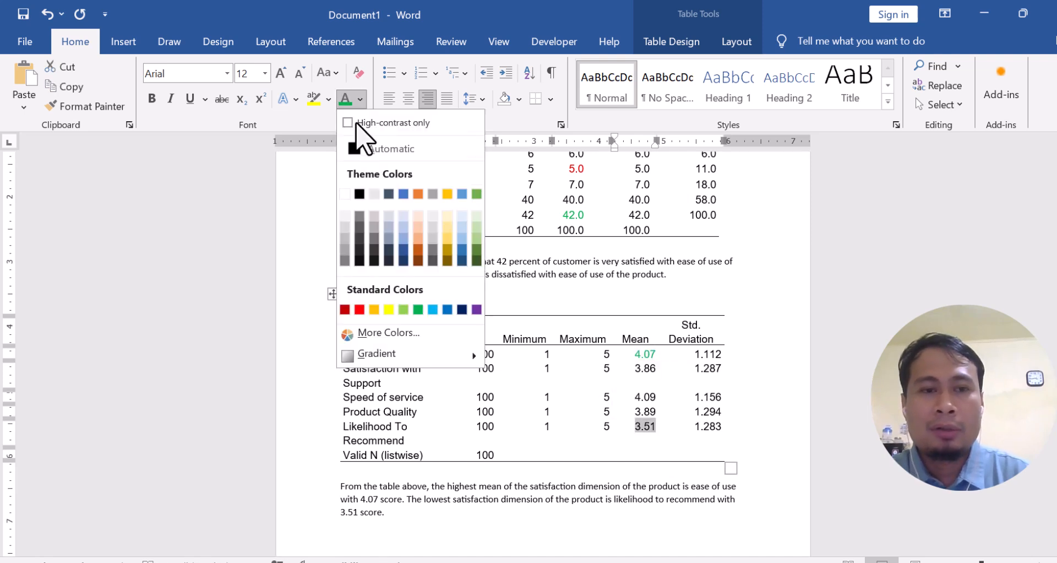
left_click(364, 307)
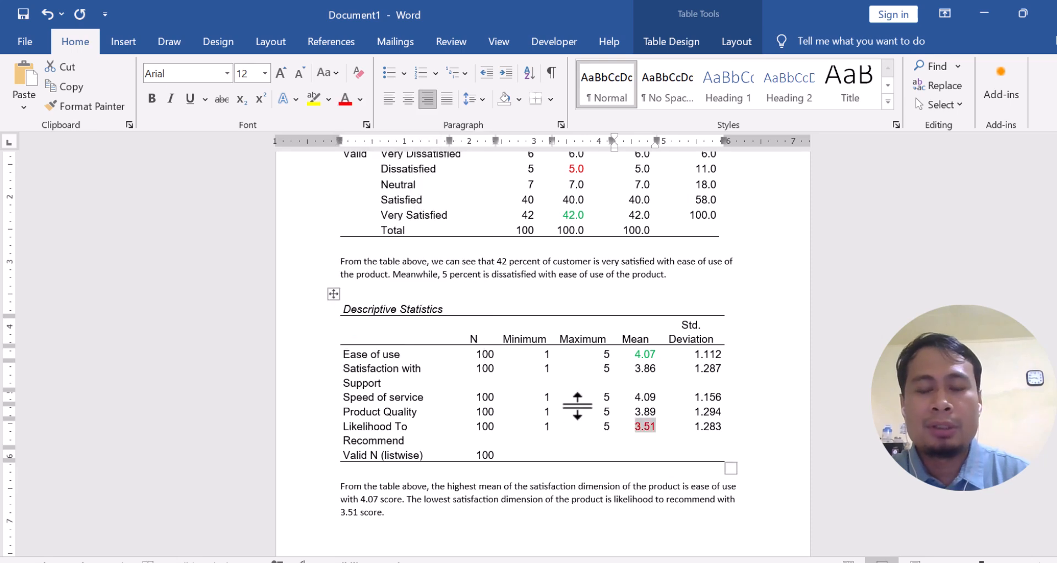
scroll(639, 413, "up", 4)
scroll(606, 397, "down", 2)
scroll(556, 427, "down", 1)
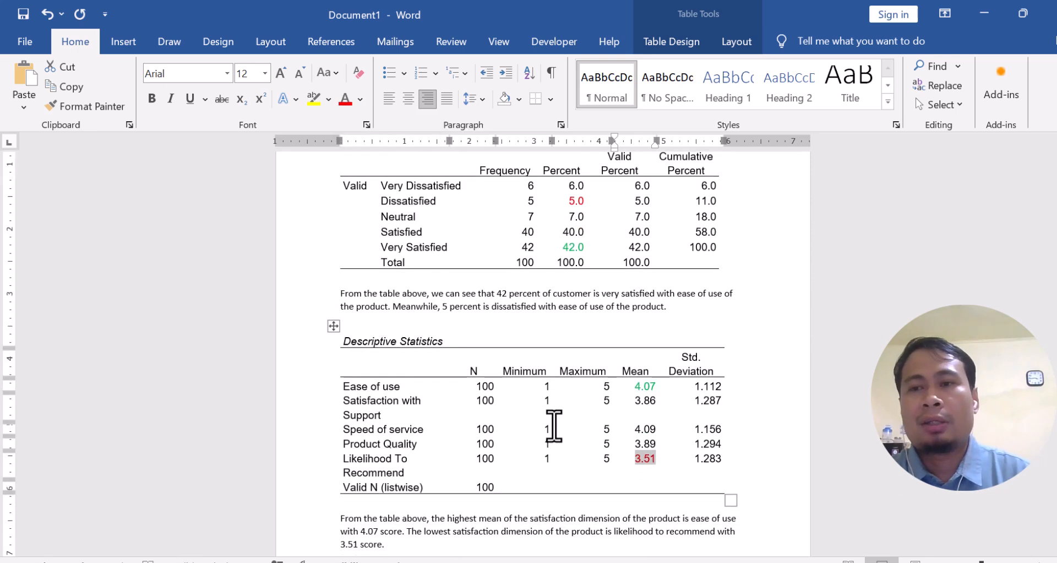
scroll(517, 440, "down", 2)
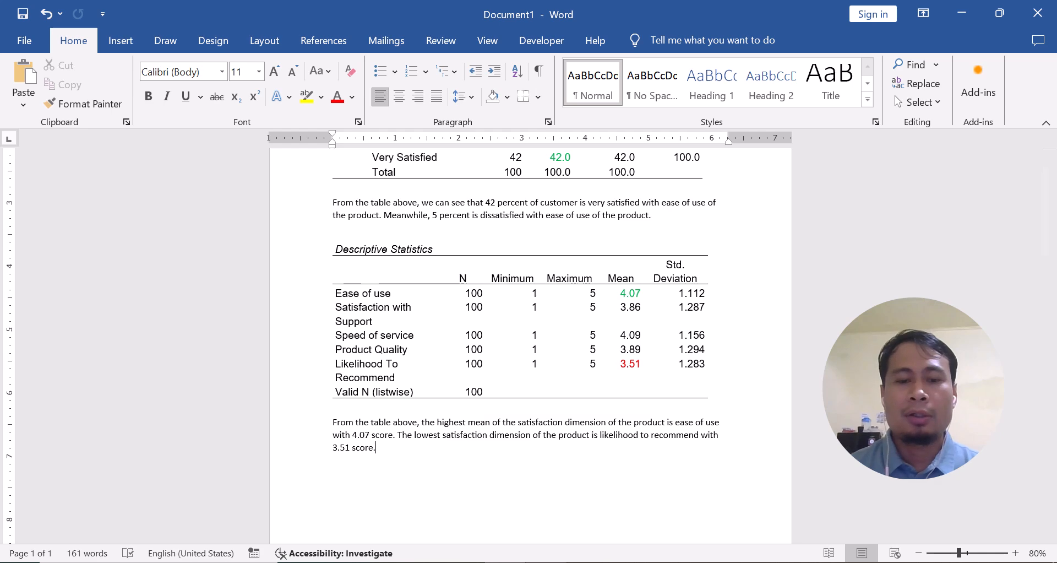
Switch to the SPSS Data Editor and set up a Crosstabs analysis with Gender in rows and Ease of use [Q1] in columns
left_click(463, 562)
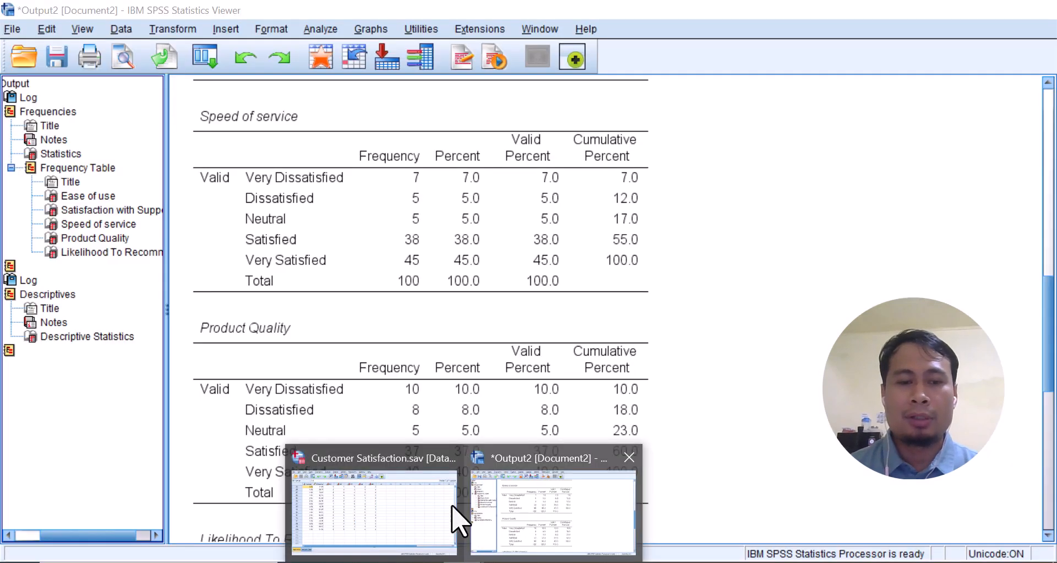
left_click(418, 515)
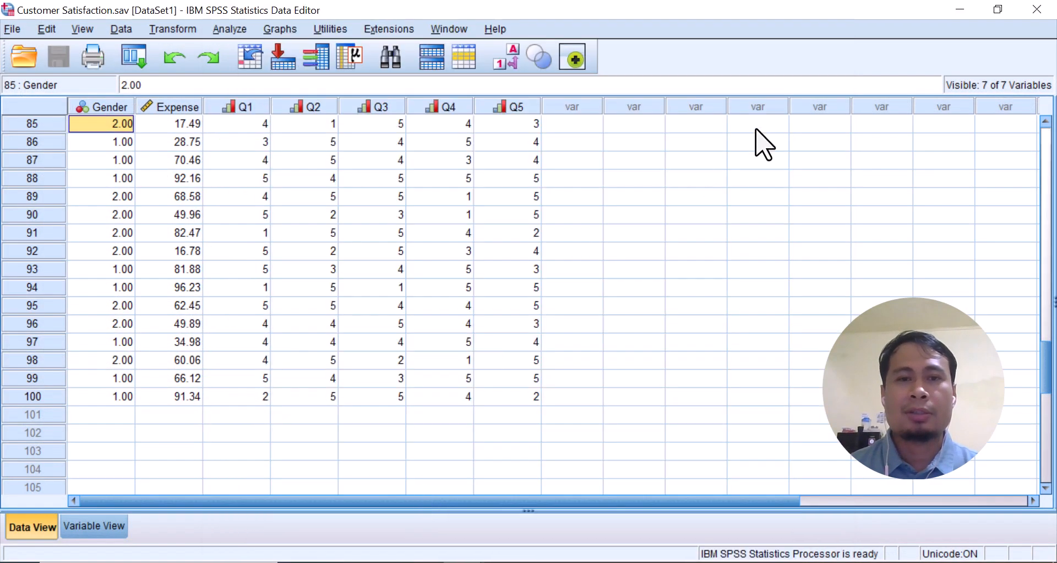
left_click(233, 30)
mouse_move(244, 68)
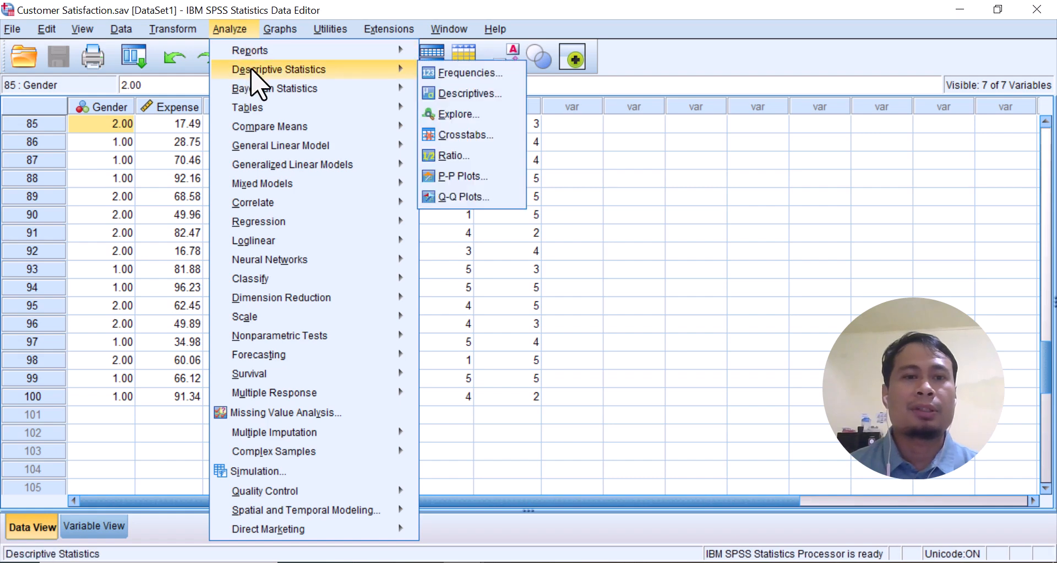
left_click(464, 135)
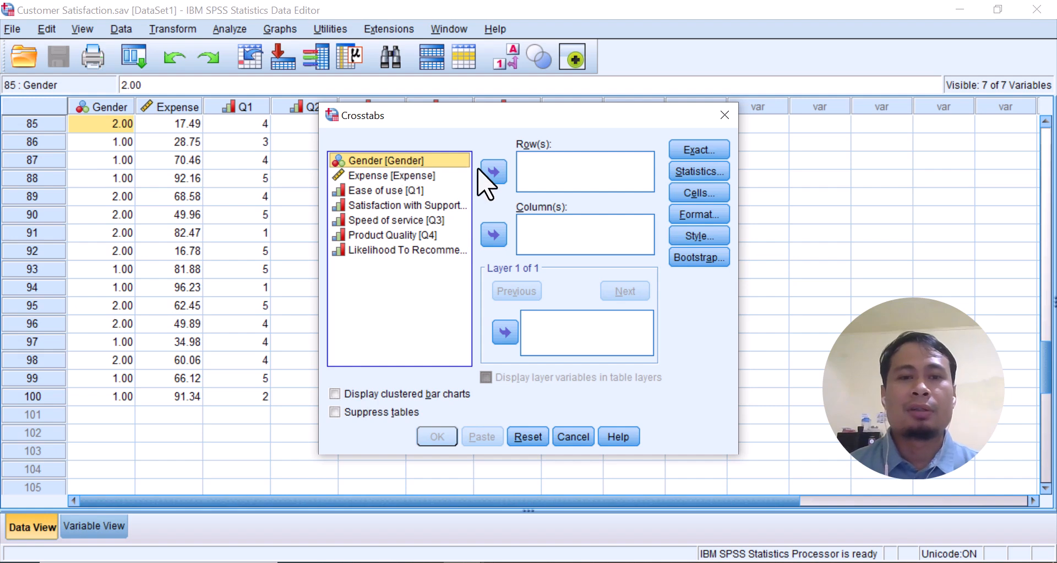
left_click(494, 171)
left_click(406, 176)
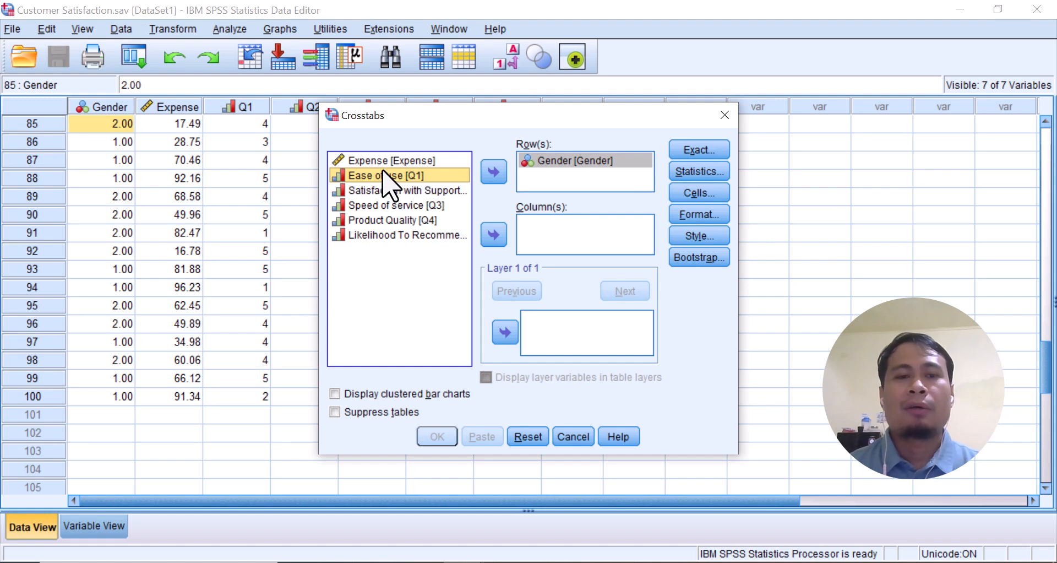
left_click(494, 235)
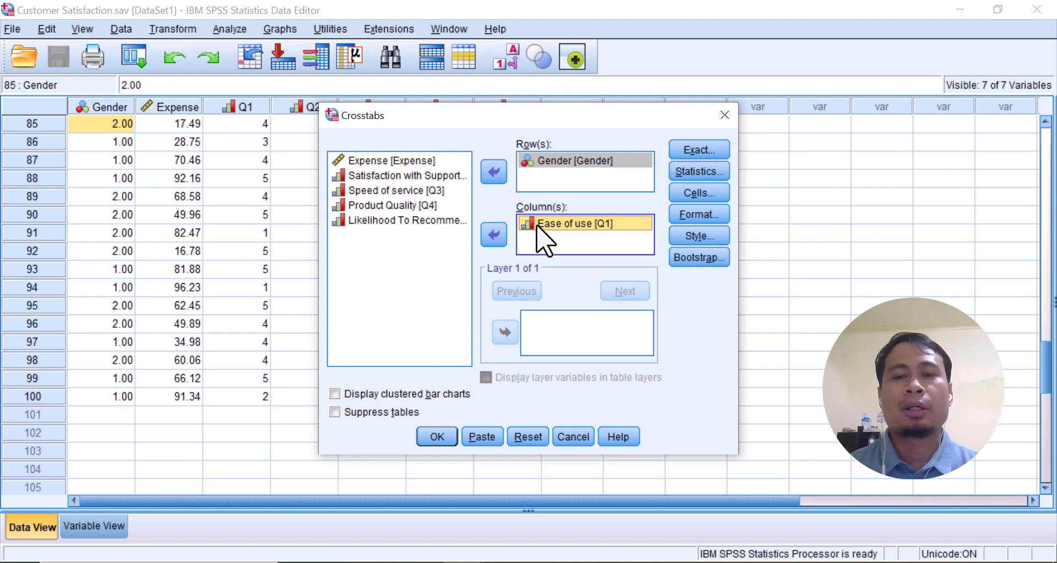
Set the crosstab cells to show row percentages instead of observed counts, and run the analysis
left_click(699, 193)
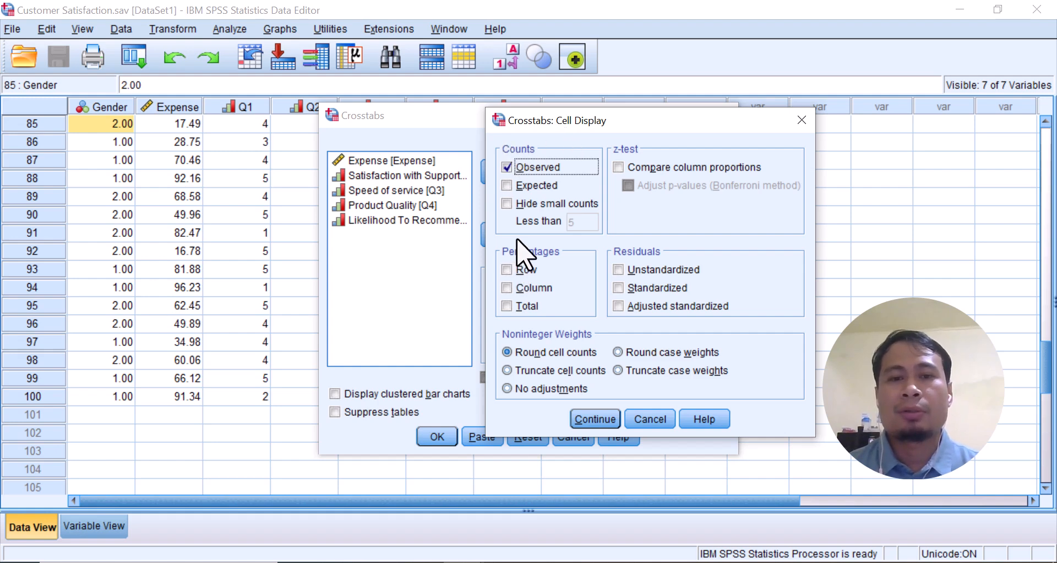
left_click(507, 166)
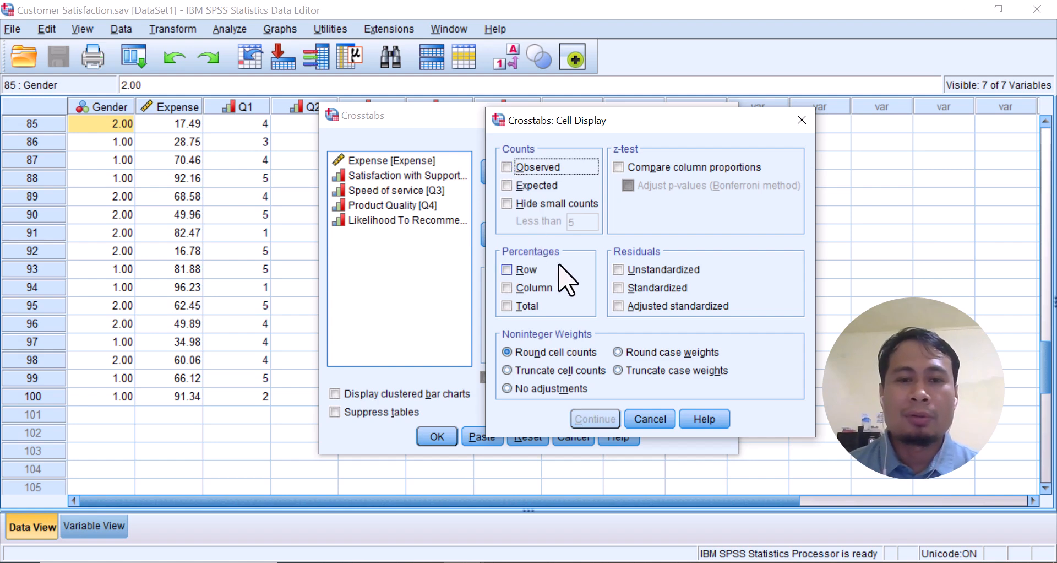
left_click(507, 269)
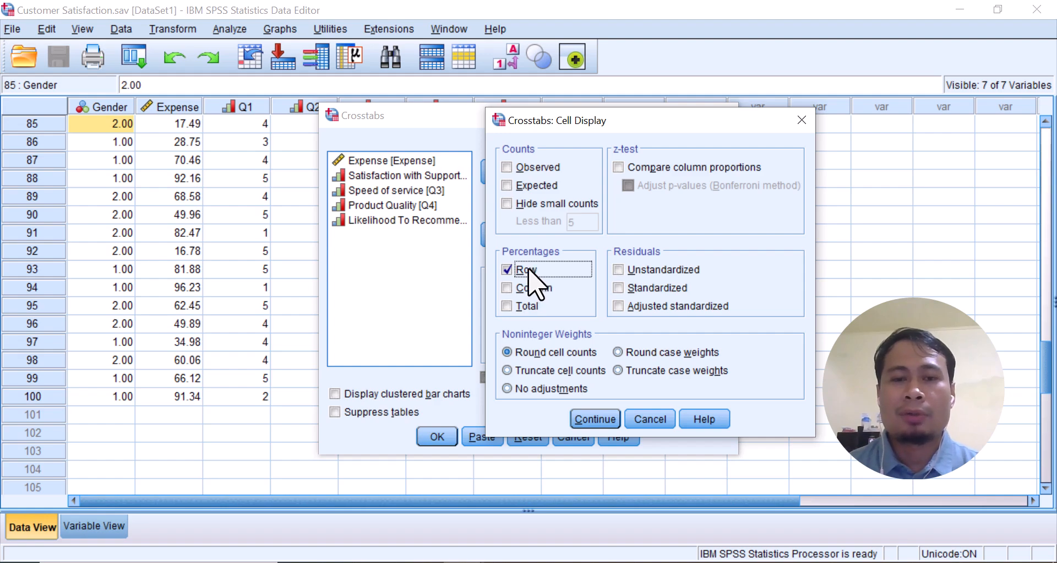
left_click(604, 422)
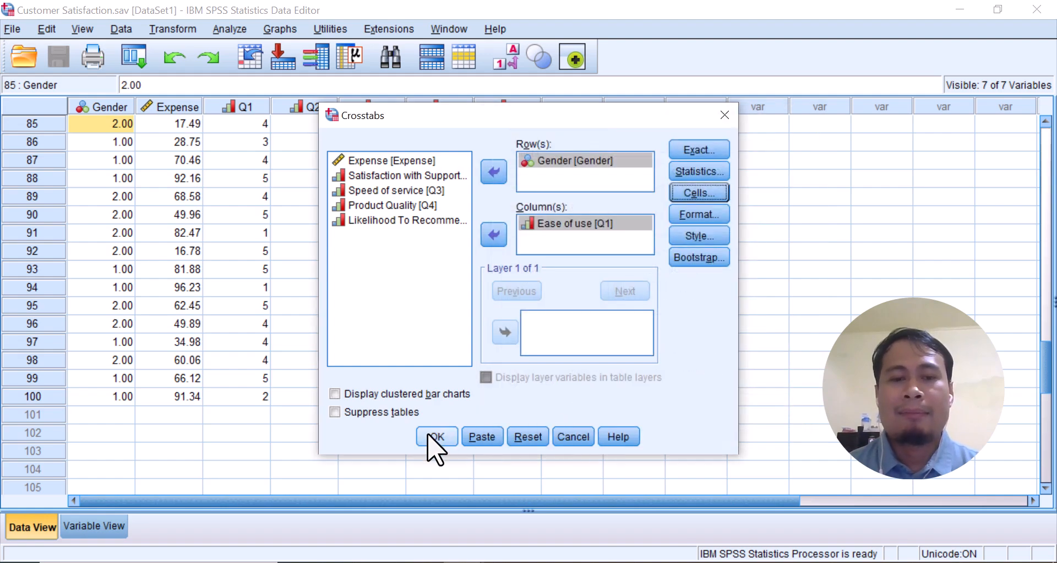
left_click(435, 437)
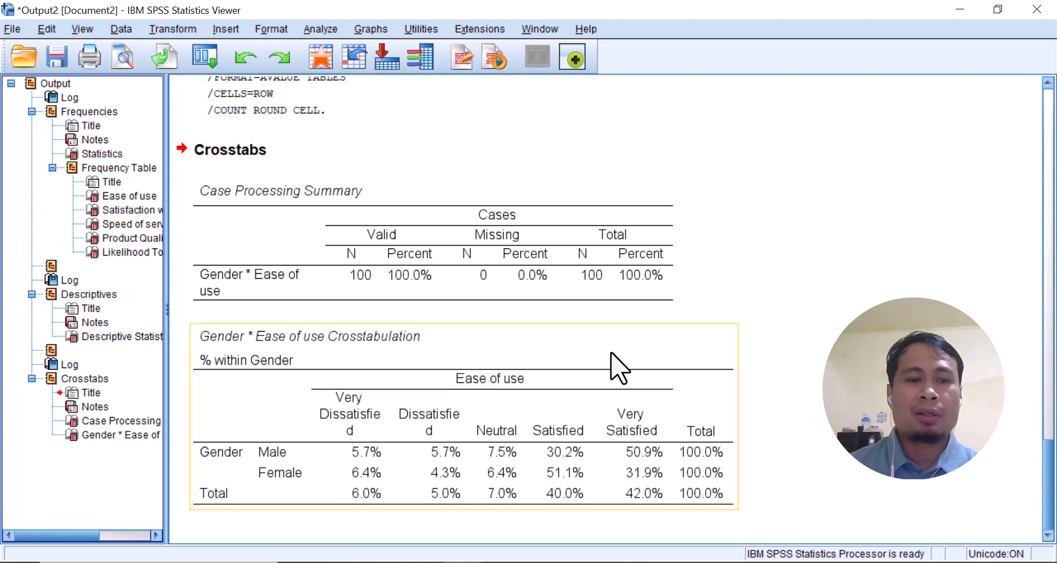
Copy the Gender * Ease of use crosstabulation from the output and paste it into the Word document below the descriptive statistics interpretation, keeping source formatting
left_click(620, 368)
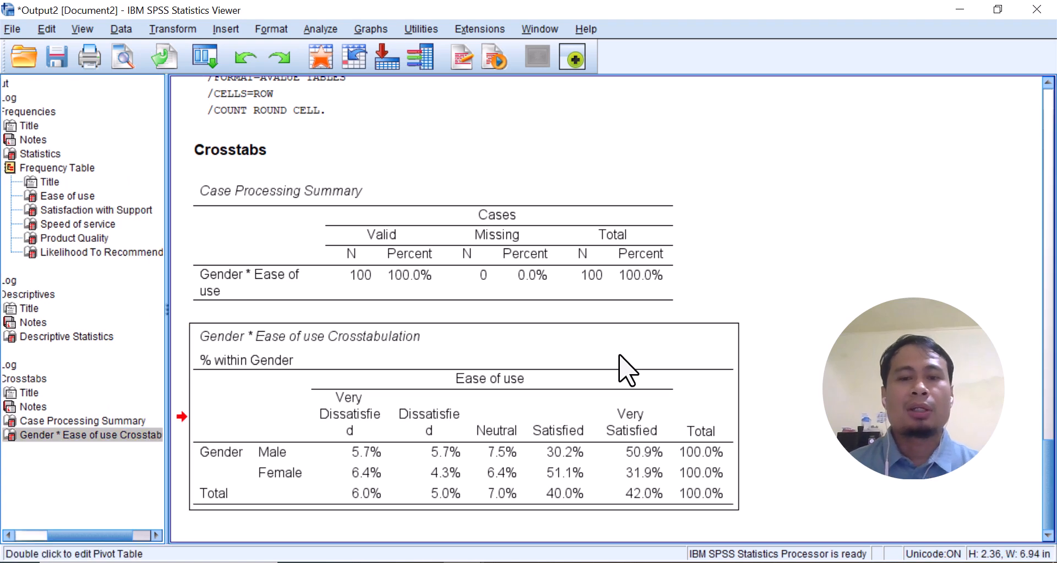
right_click(609, 351)
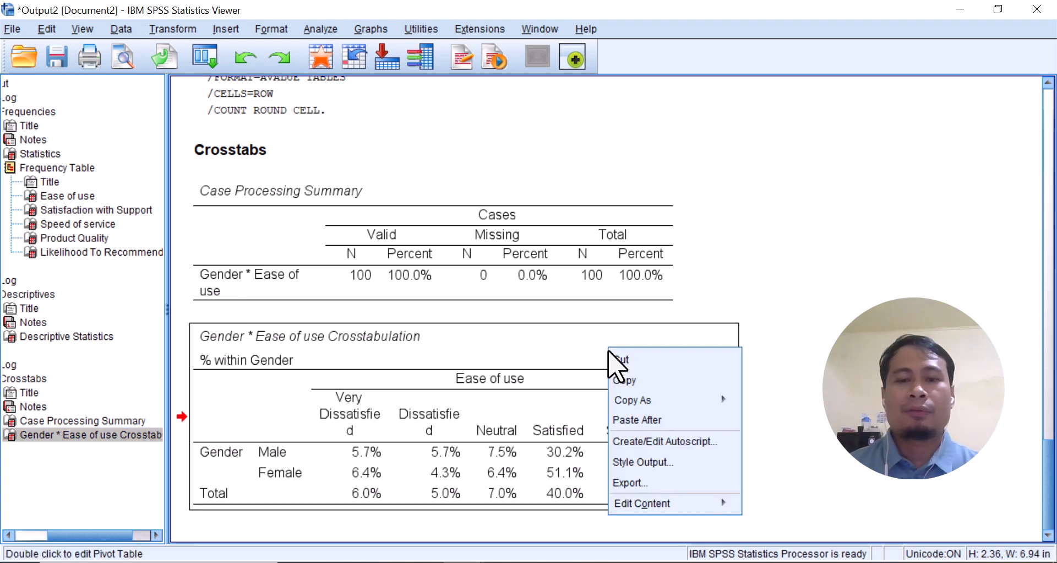
left_click(625, 380)
key("alt+Tab")
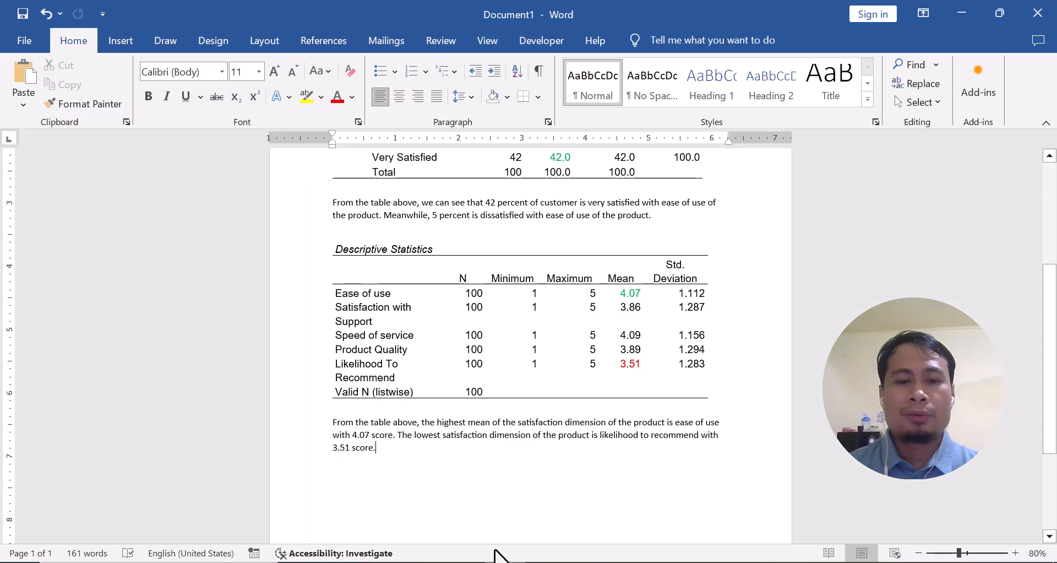
scroll(378, 460, "down", 3)
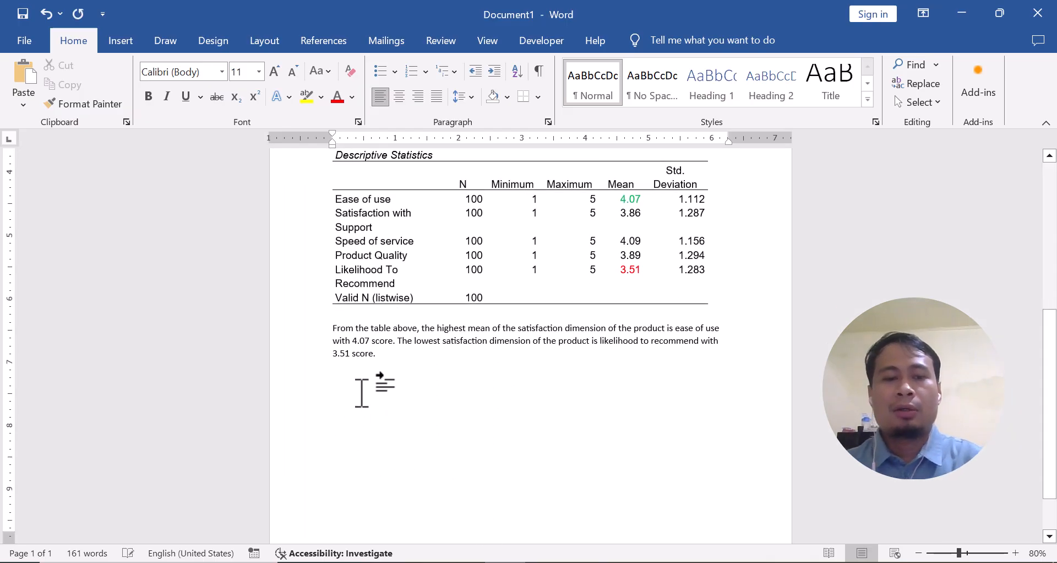
right_click(362, 392)
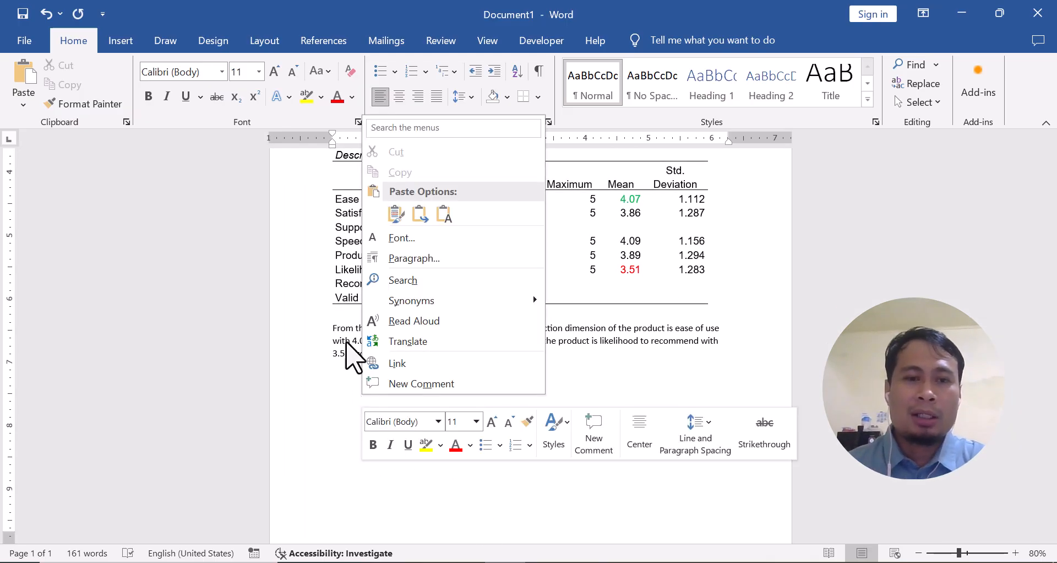
left_click(395, 214)
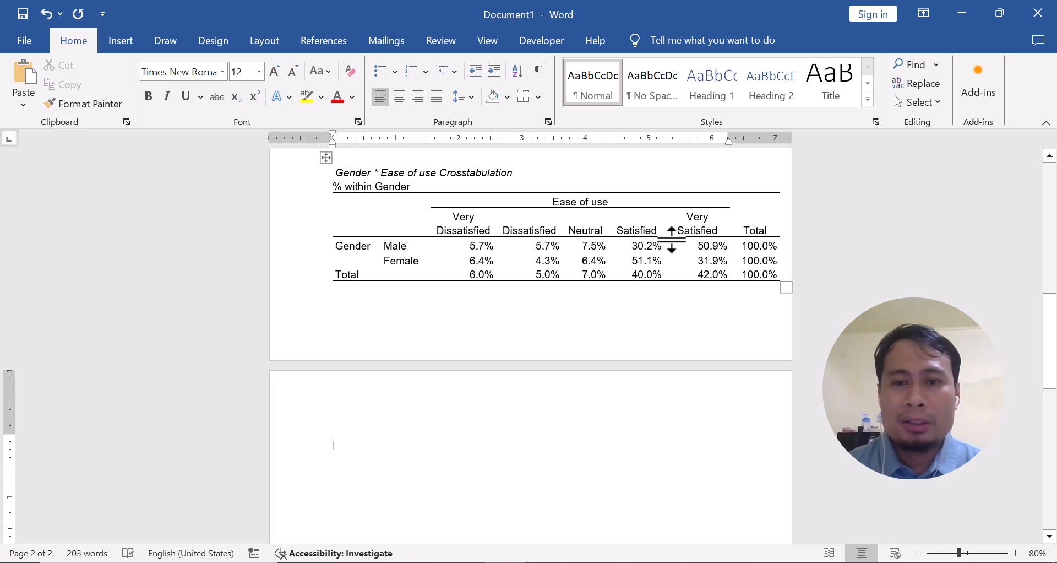
In the crosstab's Male row, colour the Very Satisfied percentage green and the Very Dissatisfied percentage red
left_click_drag(697, 247, 728, 246)
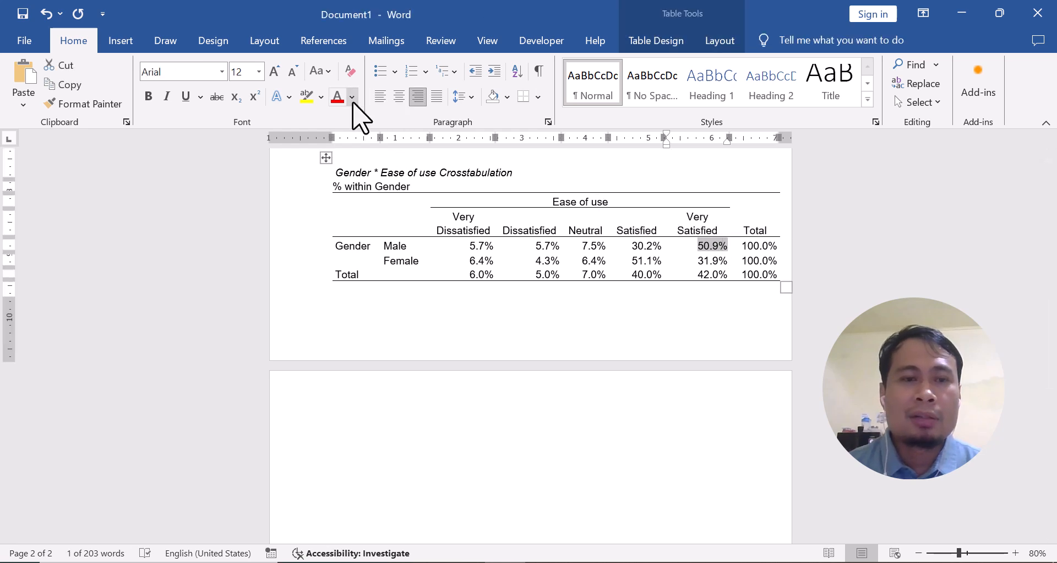
left_click(352, 97)
left_click(408, 302)
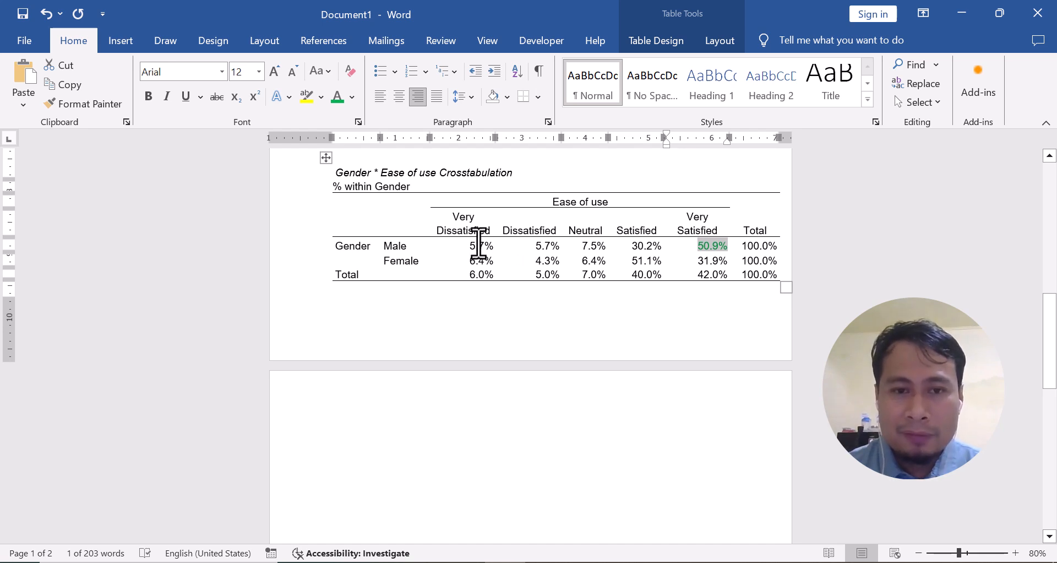
left_click_drag(469, 246, 492, 246)
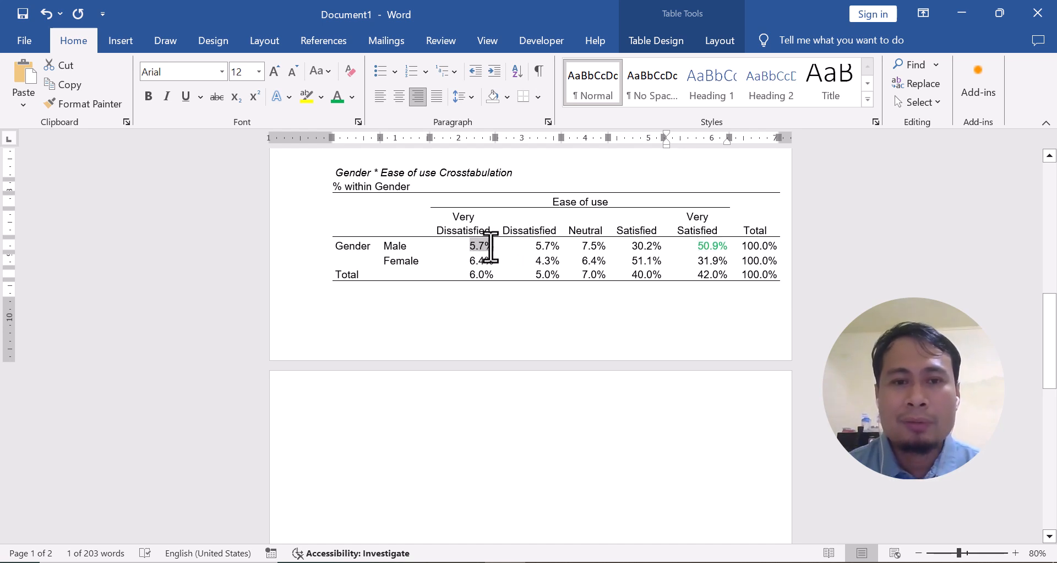
left_click(352, 97)
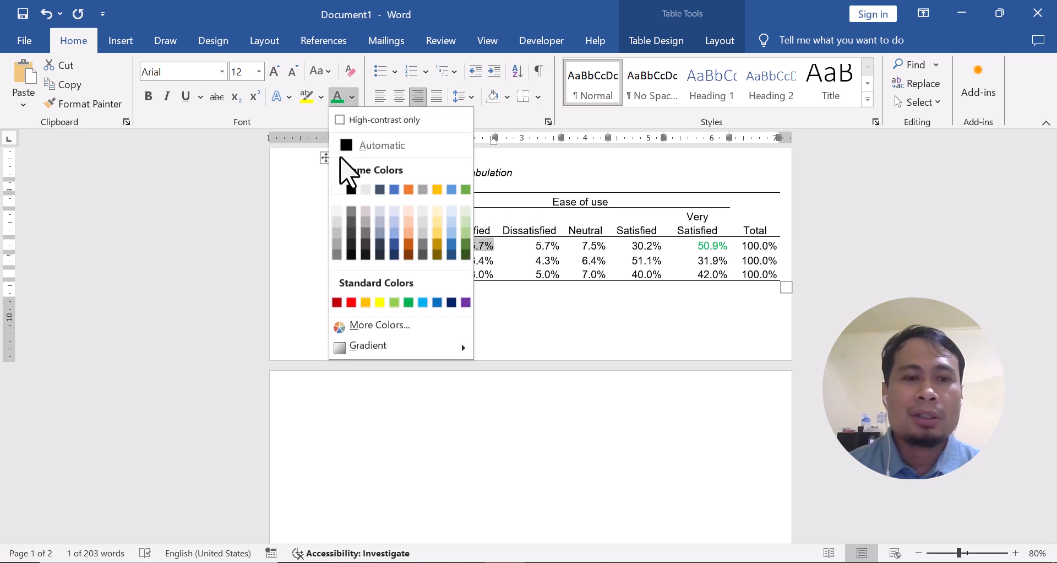
left_click(351, 301)
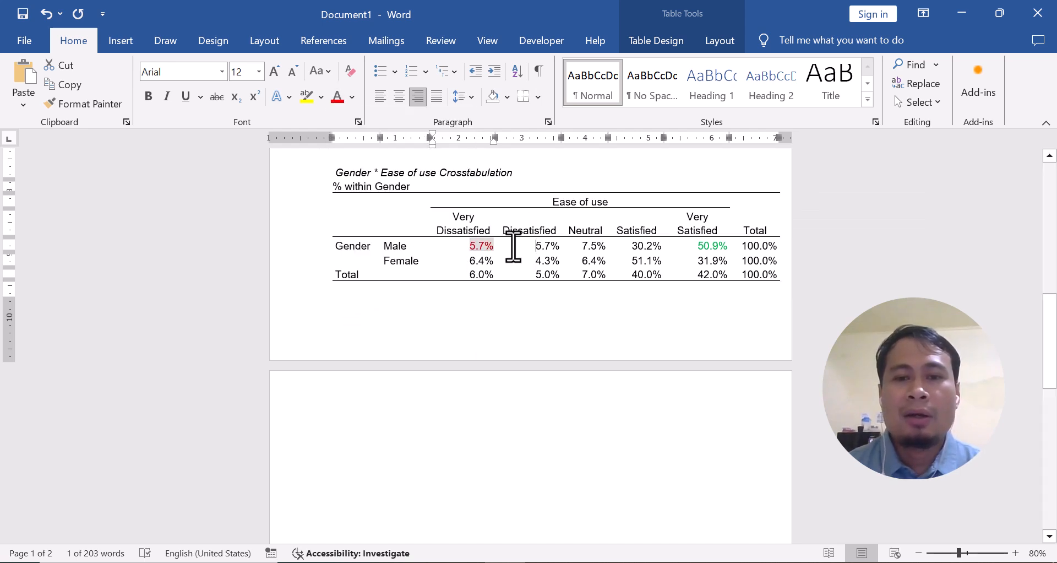
left_click(514, 246)
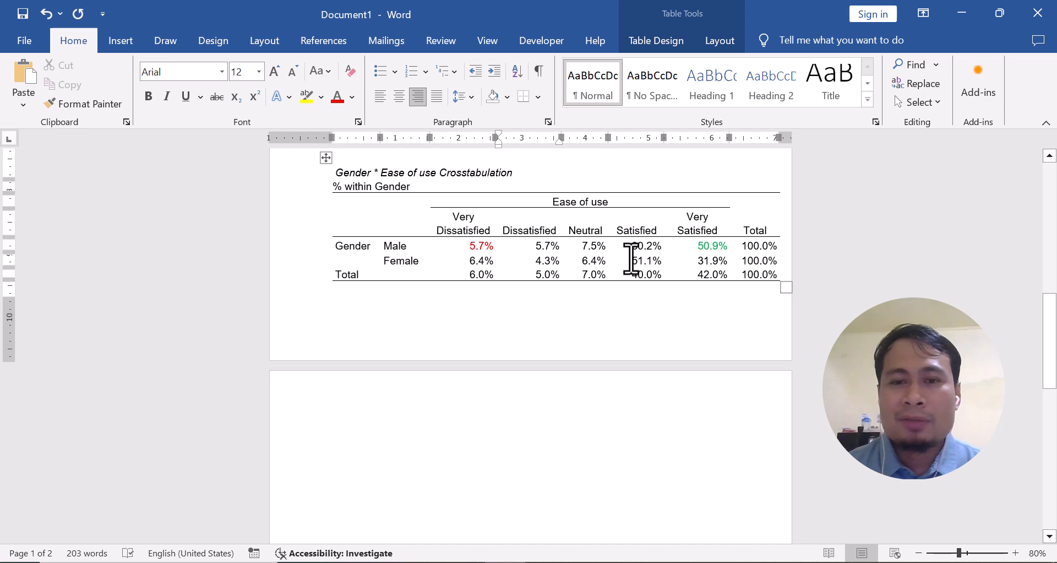
In the crosstab's Female row, colour the Satisfied percentage green and the Dissatisfied percentage red
left_click_drag(631, 261, 657, 264)
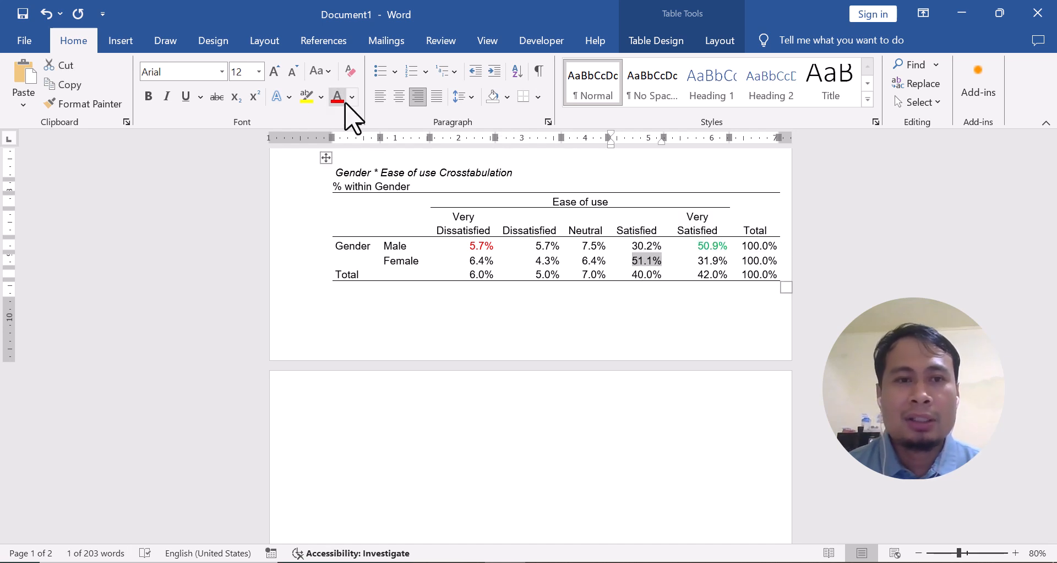
left_click(352, 97)
left_click(407, 303)
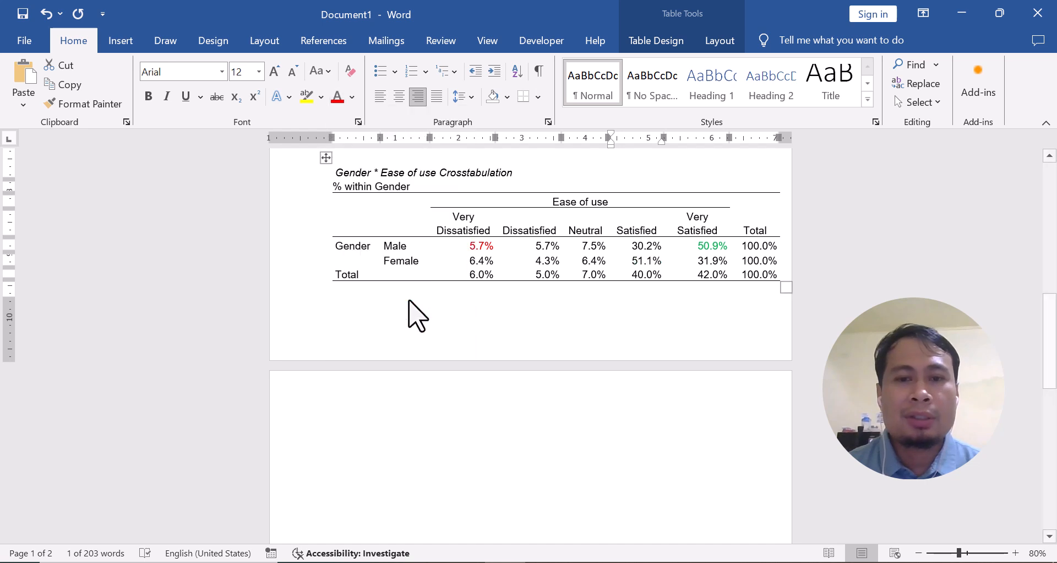
left_click(520, 251)
left_click_drag(529, 265, 558, 260)
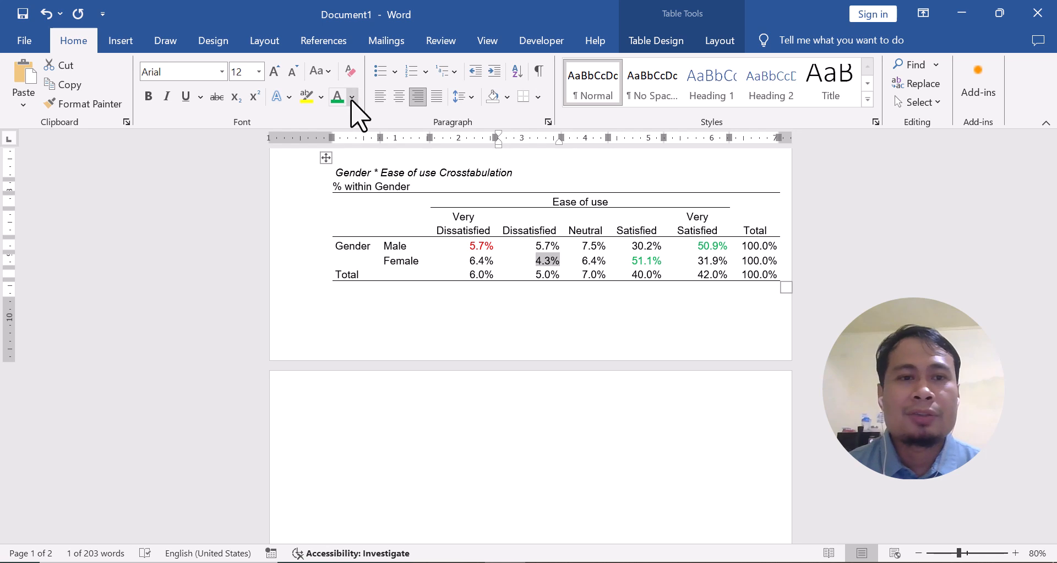
left_click(352, 97)
left_click(351, 302)
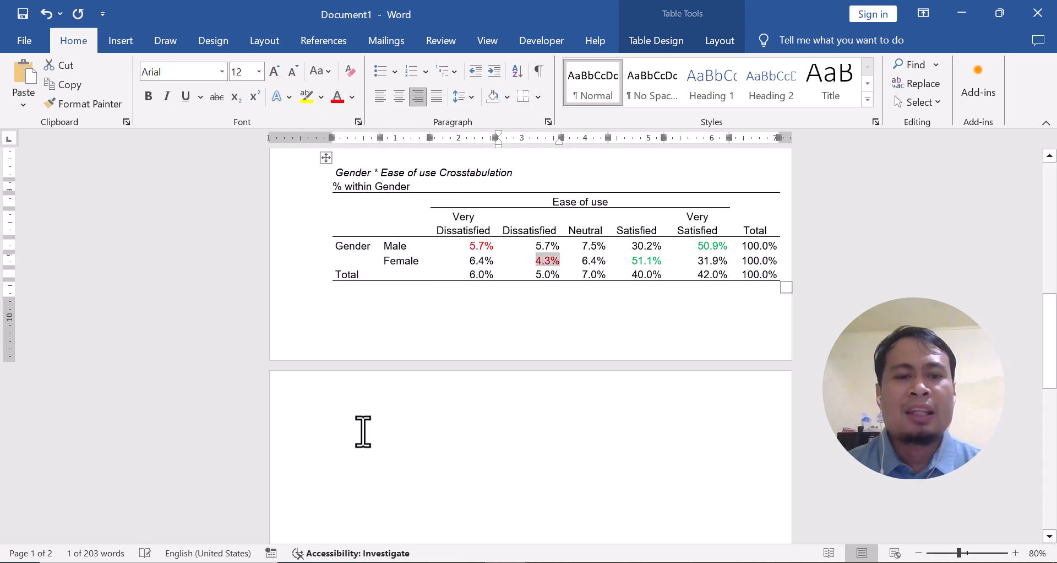
Write below the crosstab that, from the table above, male are very satisfied about the ease of use of the product, about 50.9 percent
left_click(355, 444)
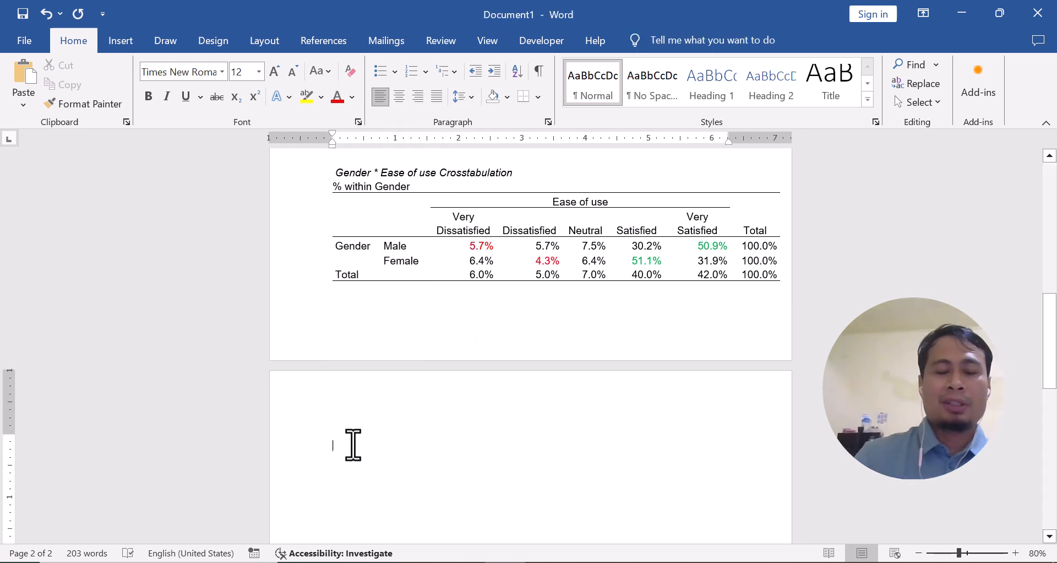
type("From the")
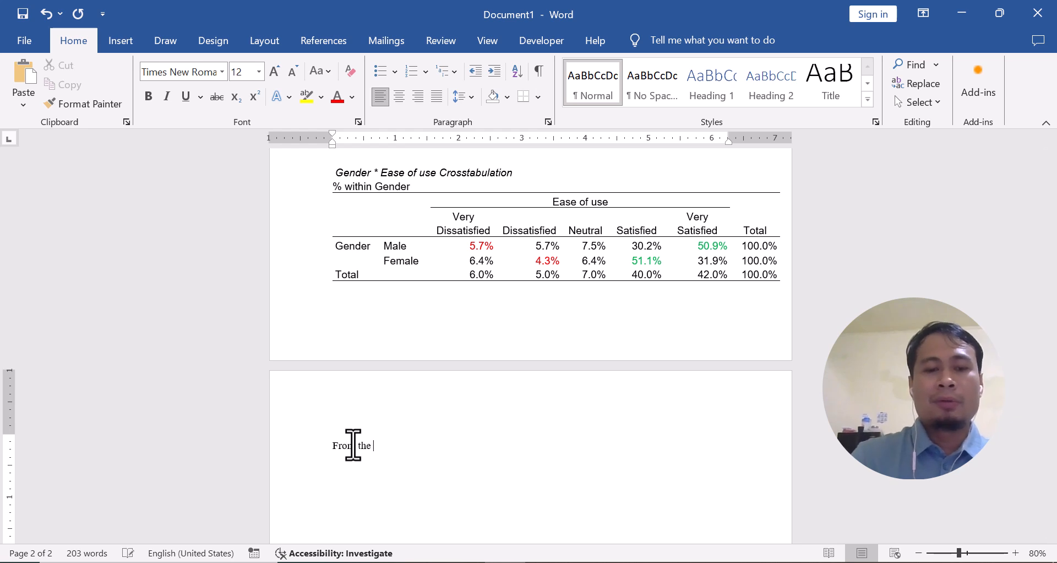
type(" table above, we can")
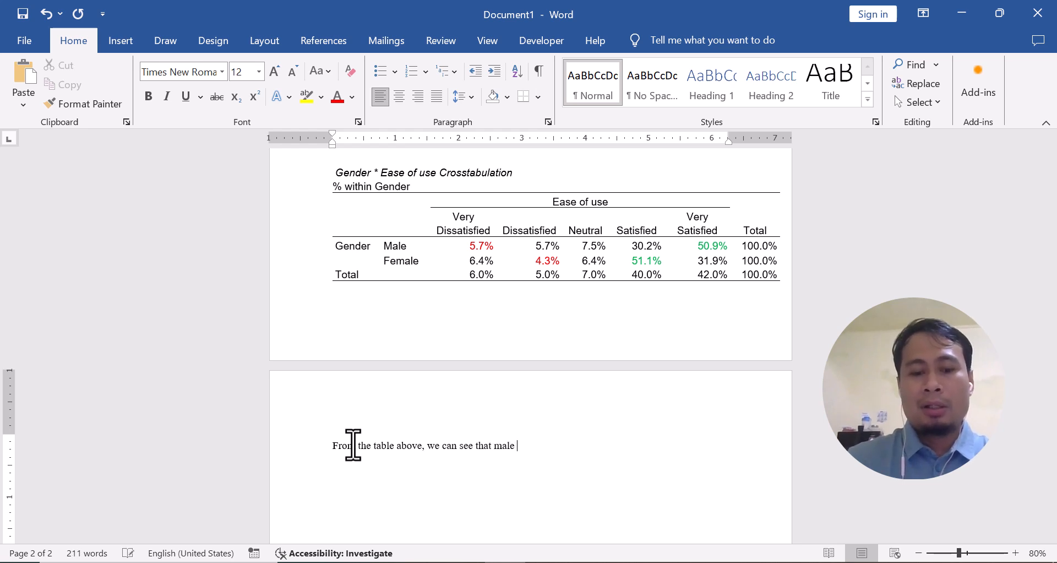
type("see that male are very satis")
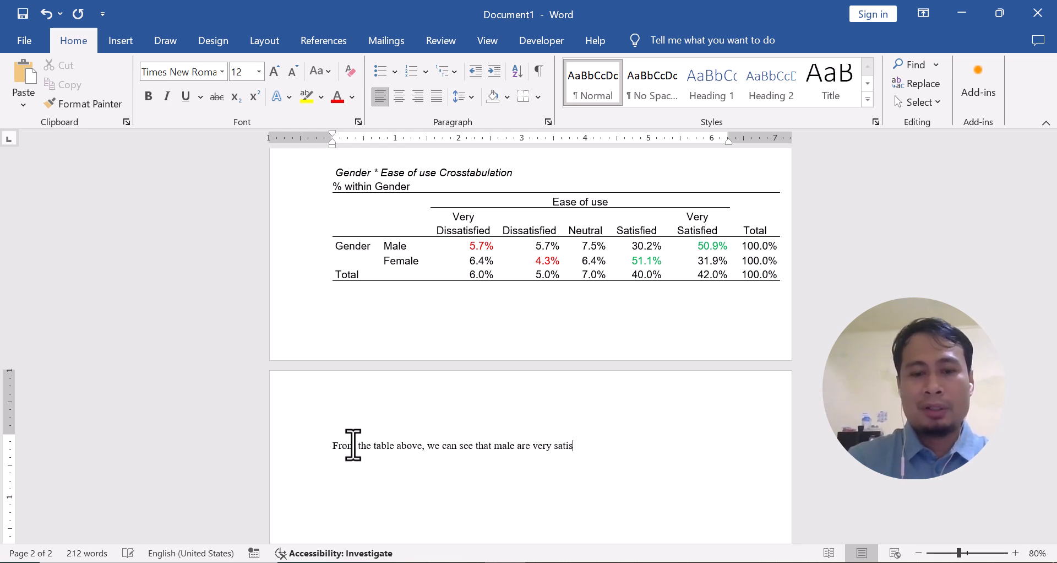
type("fied about the ease of use of the pro")
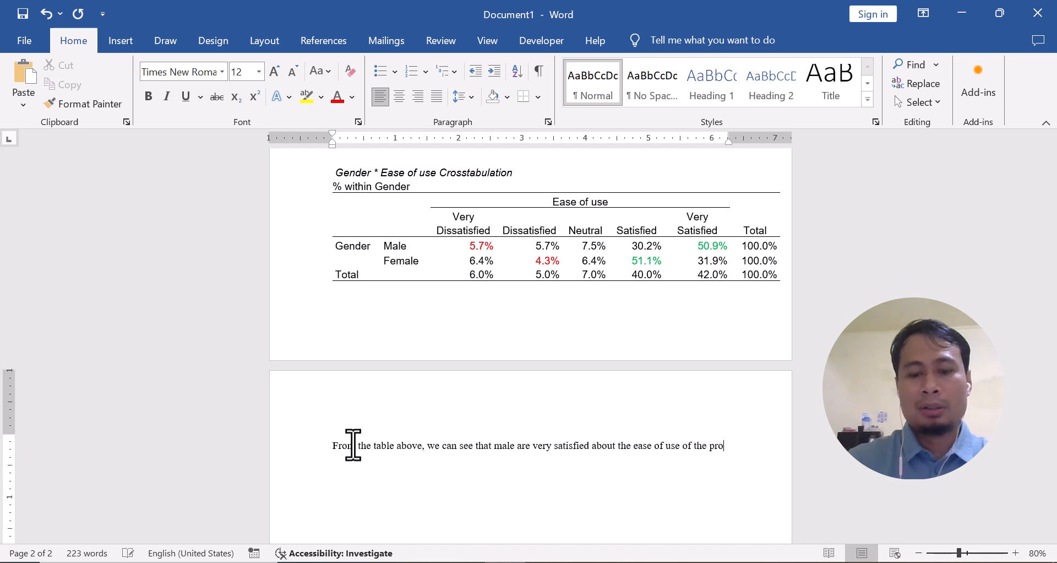
type("uct about")
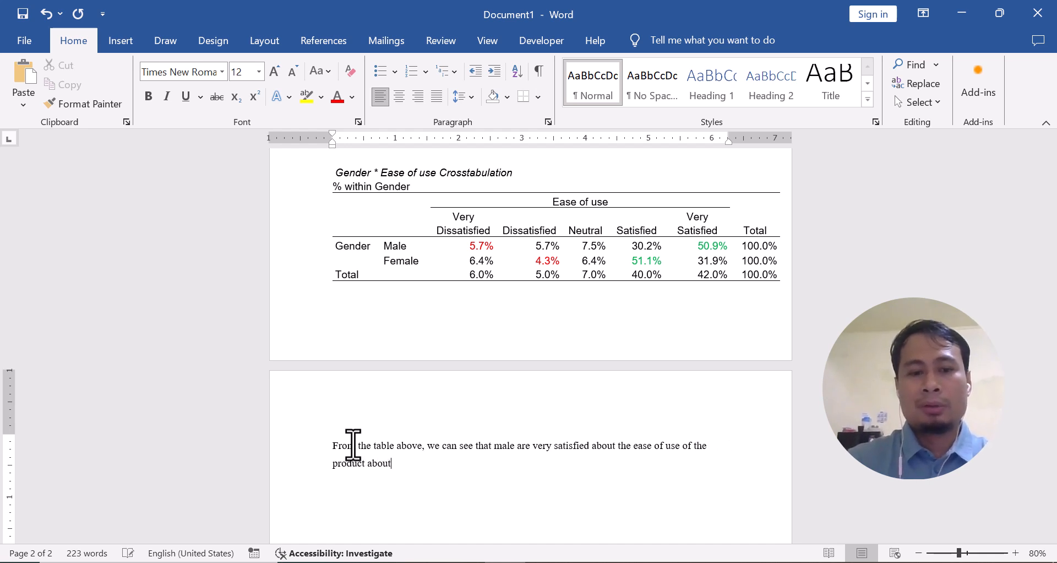
type(" 50.9 percent.")
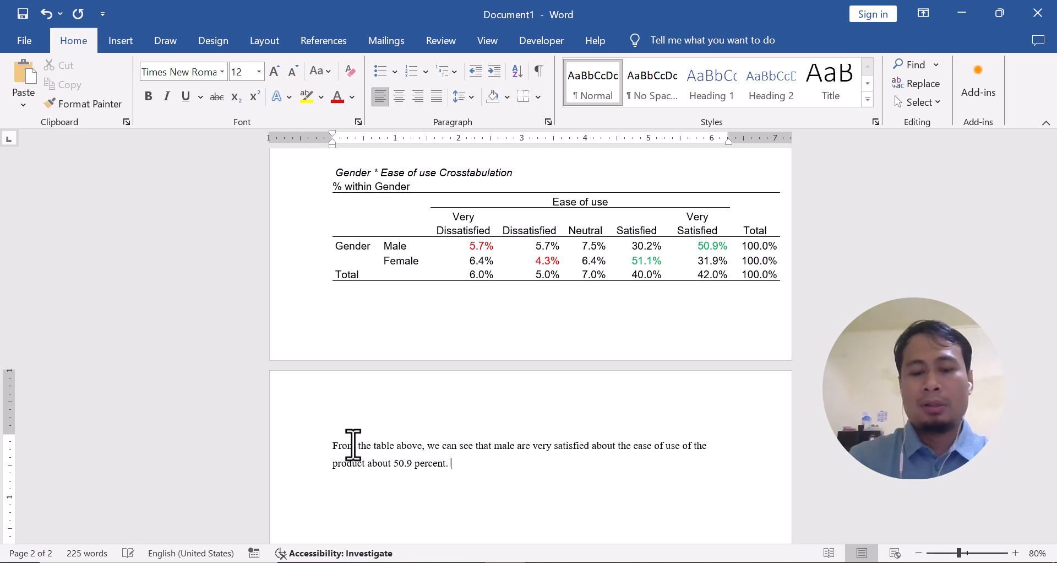
type(" Meanwhile,")
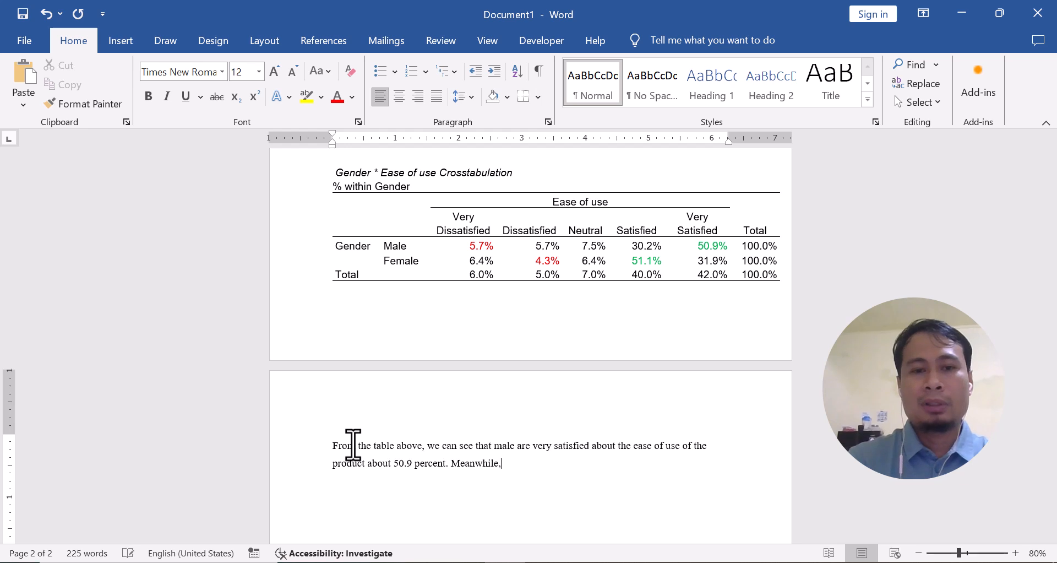
type(" ma")
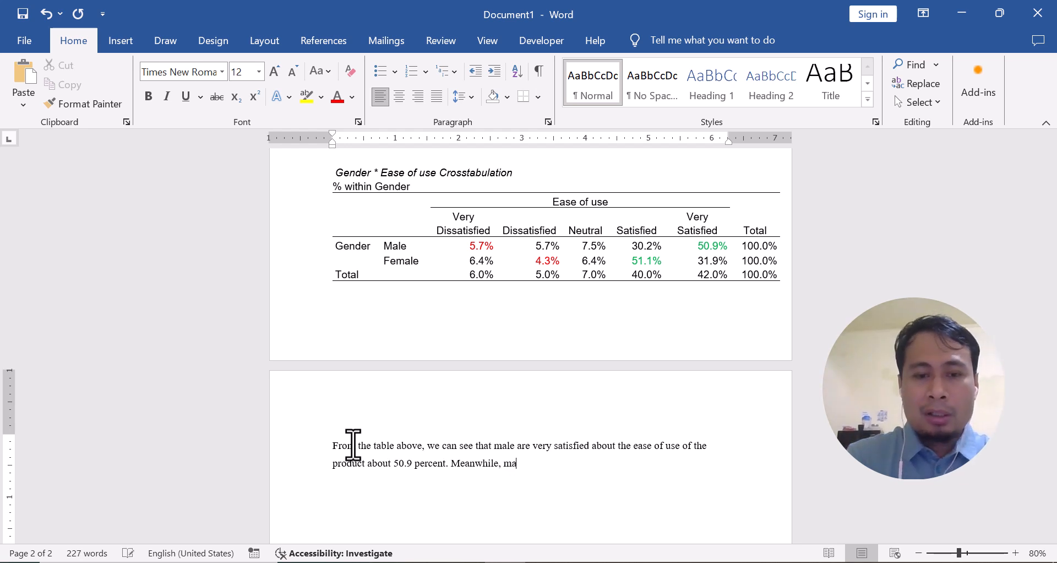
type("le are very dissa")
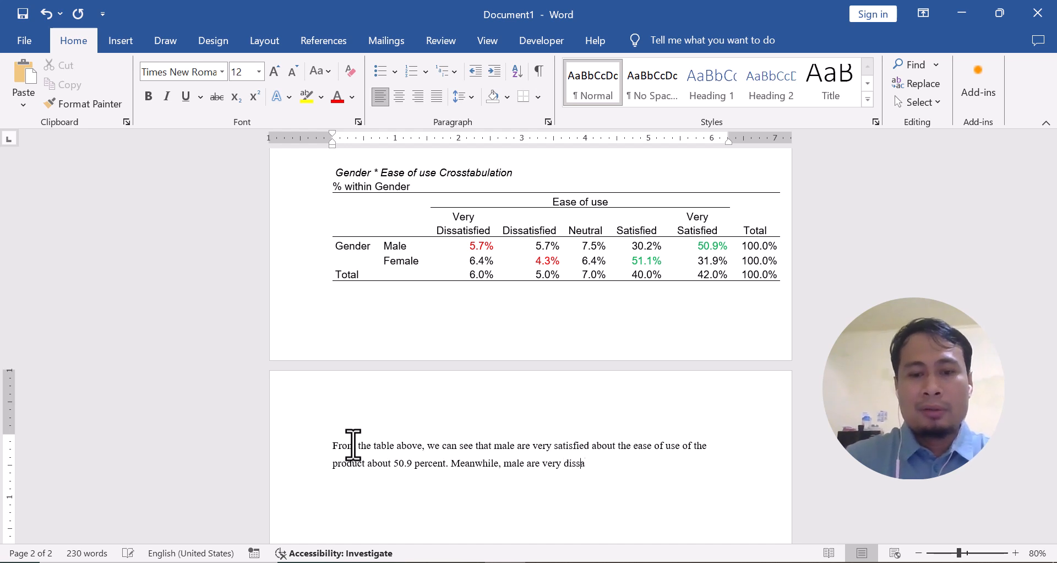
type("tisfied")
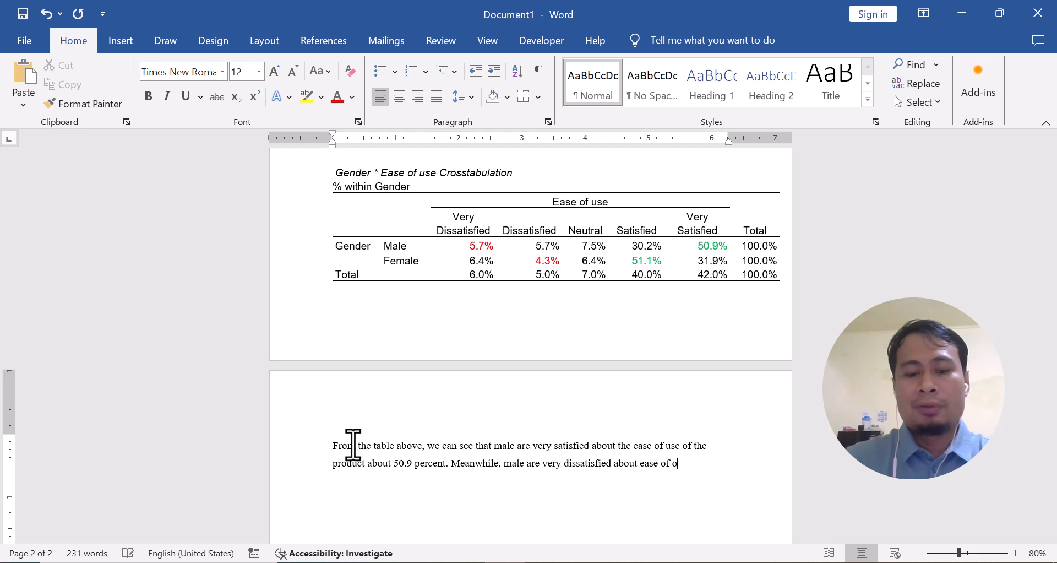
type(" about ease of use of the ")
type("product about")
type(" 5.7 percent.")
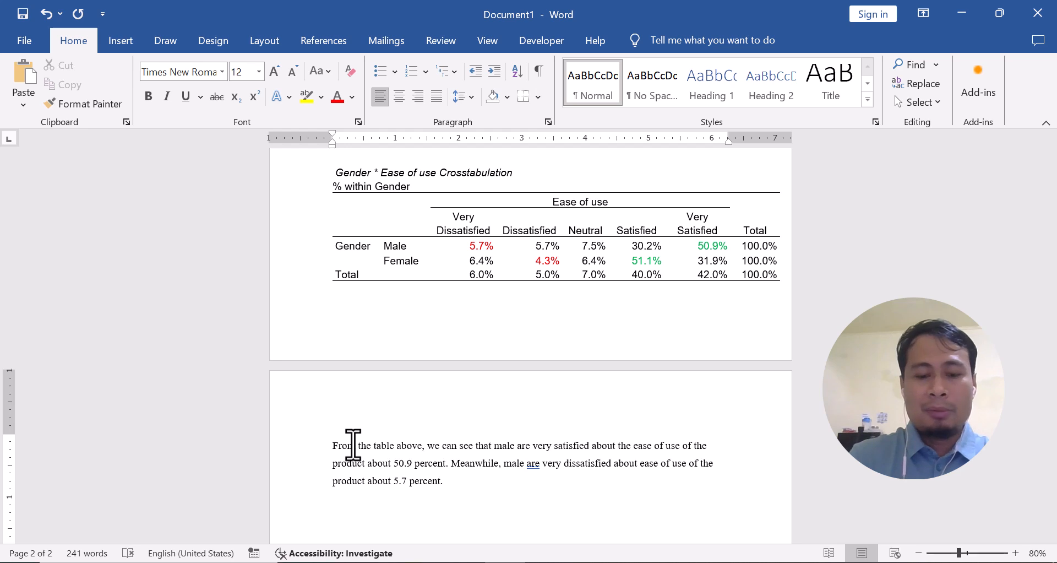
type(" Female are ver")
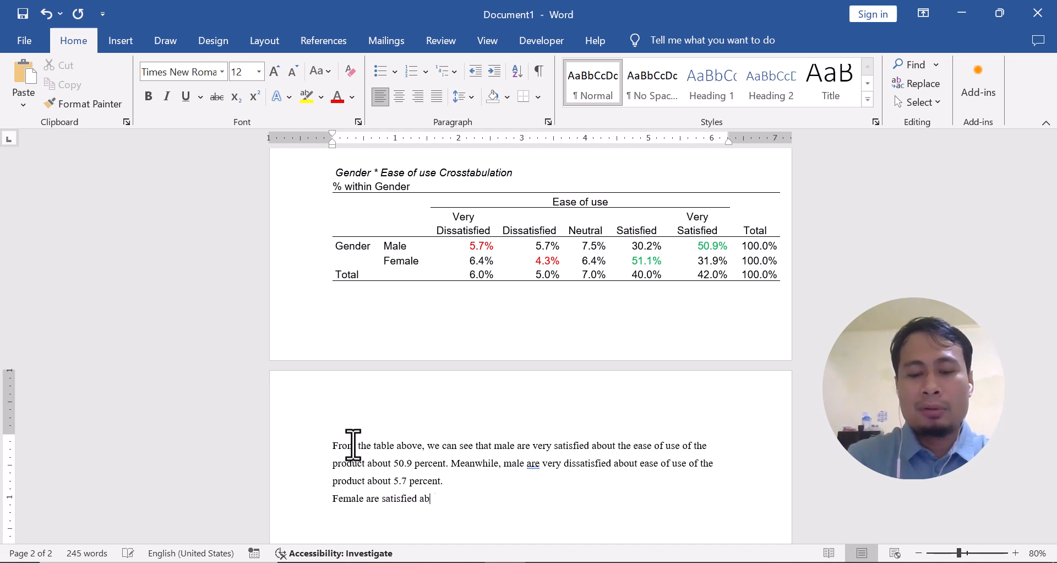
Write on a new line that female are satisfied about the ease of use of the product, about 51.1 percent
type("e satisfied about the ")
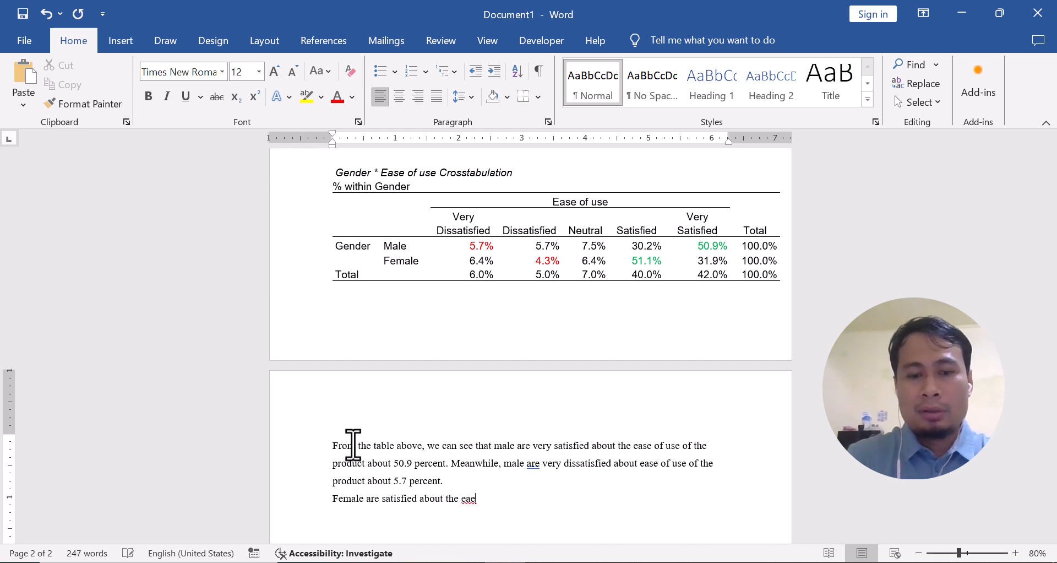
type("ease ")
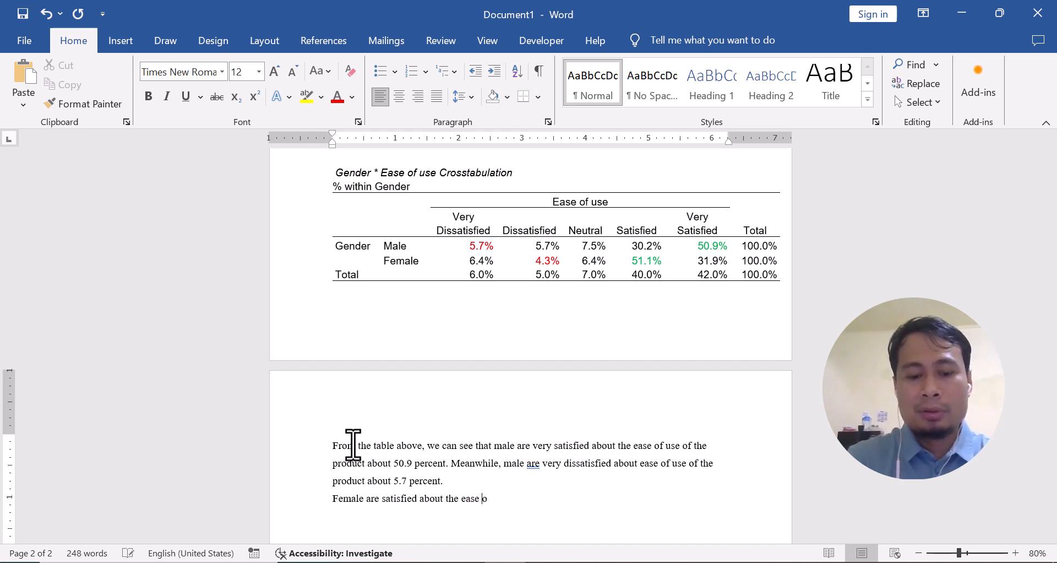
type("of use of the product cbout")
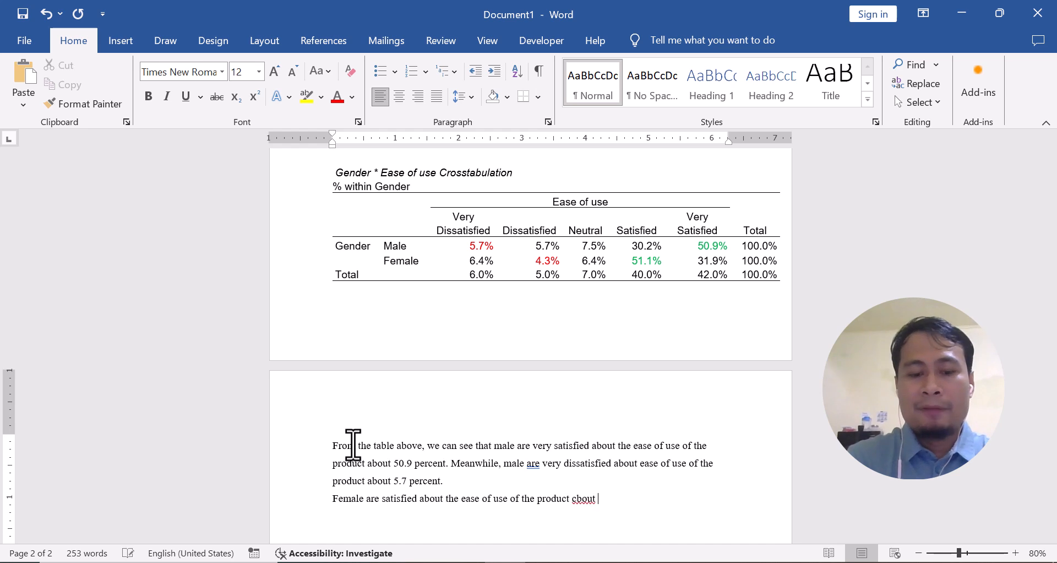
type(" 51.1 percent. Meanw")
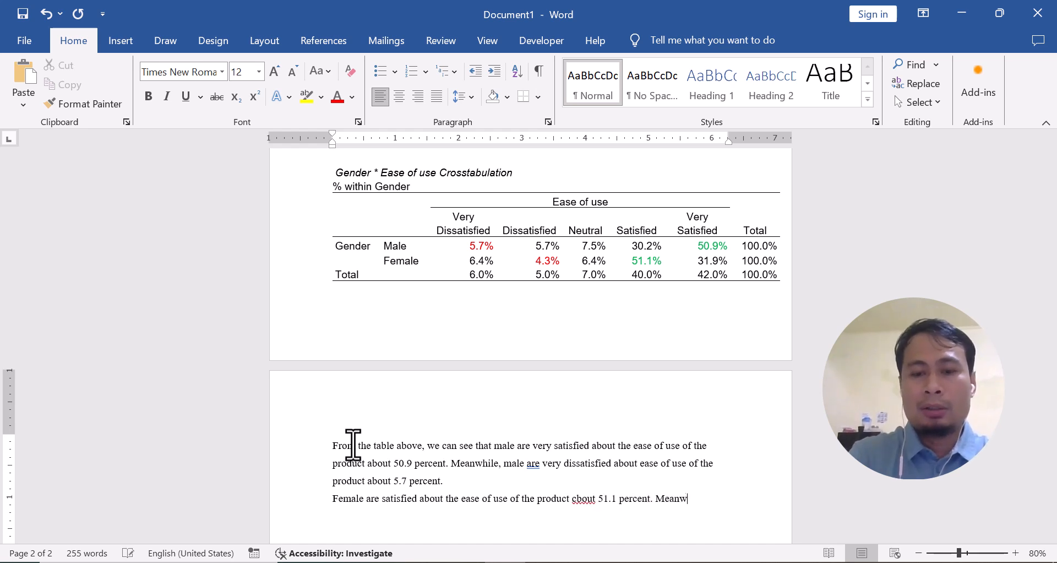
type("hile, femal")
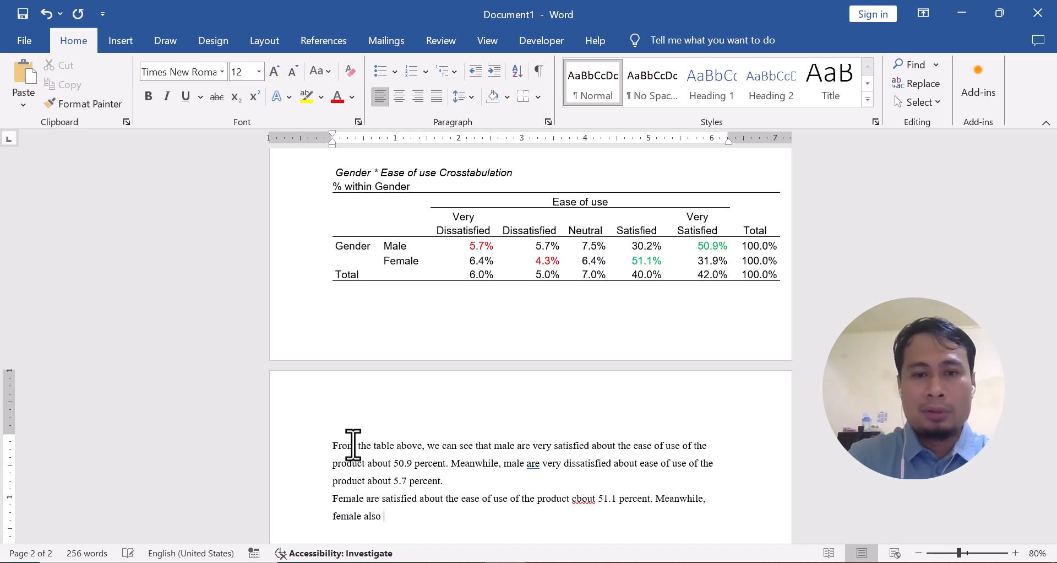
type("e also dissatisfied about the product about")
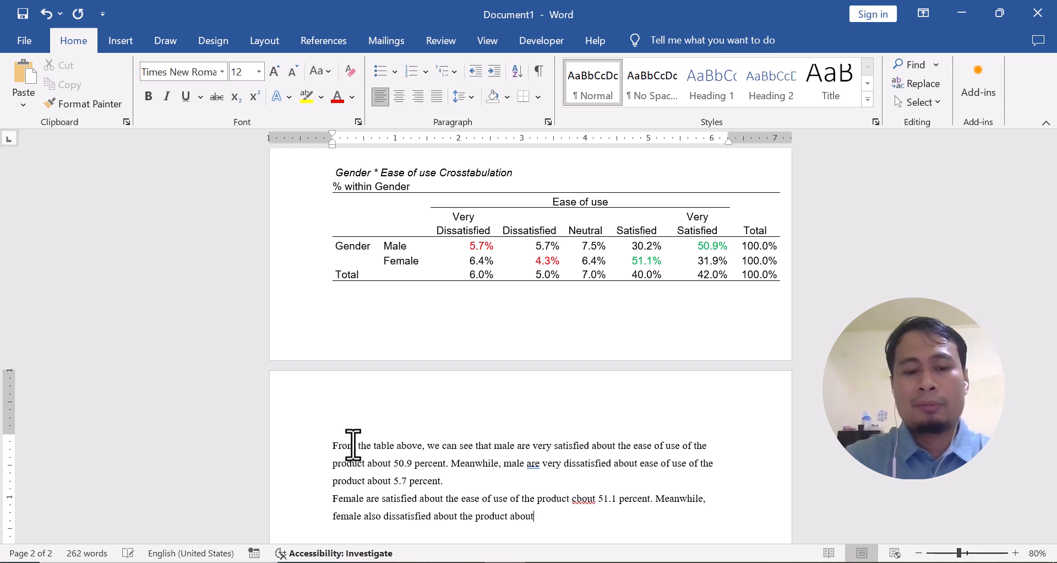
type(" 4.3 percent.")
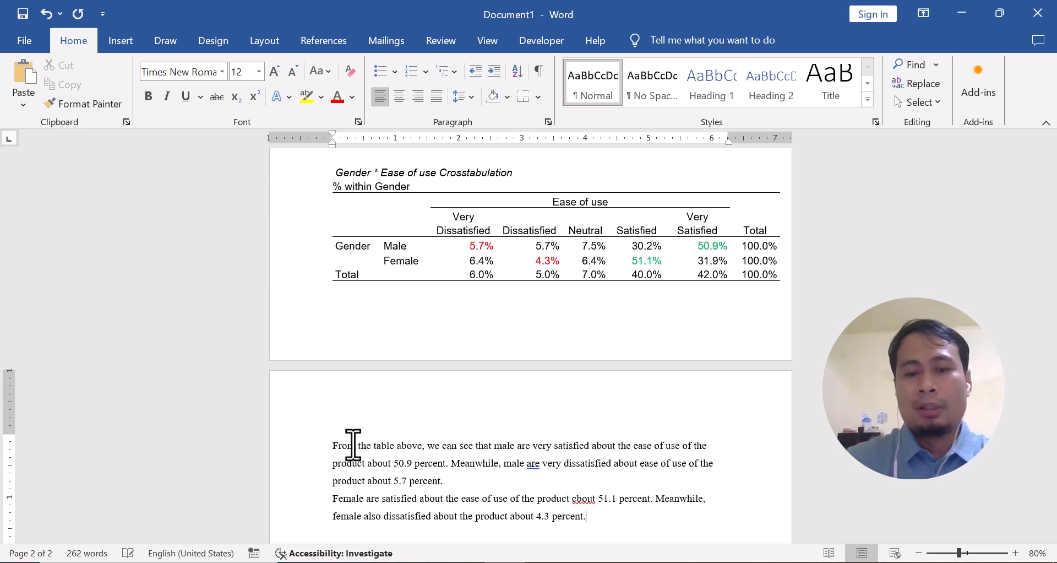
Correct the misspelled "cbout" to "about" in the sentence on female satisfaction with ease of use
left_click(576, 499)
key("BackSpace")
type("a")
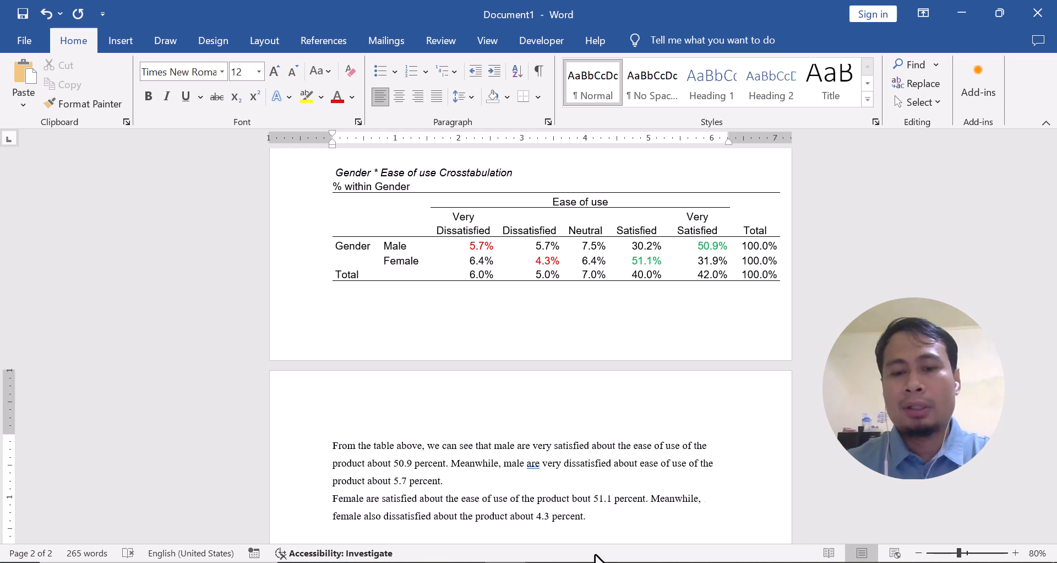
Start a new empty paragraph below the female interpretation text
scroll(353, 471, "down", 2)
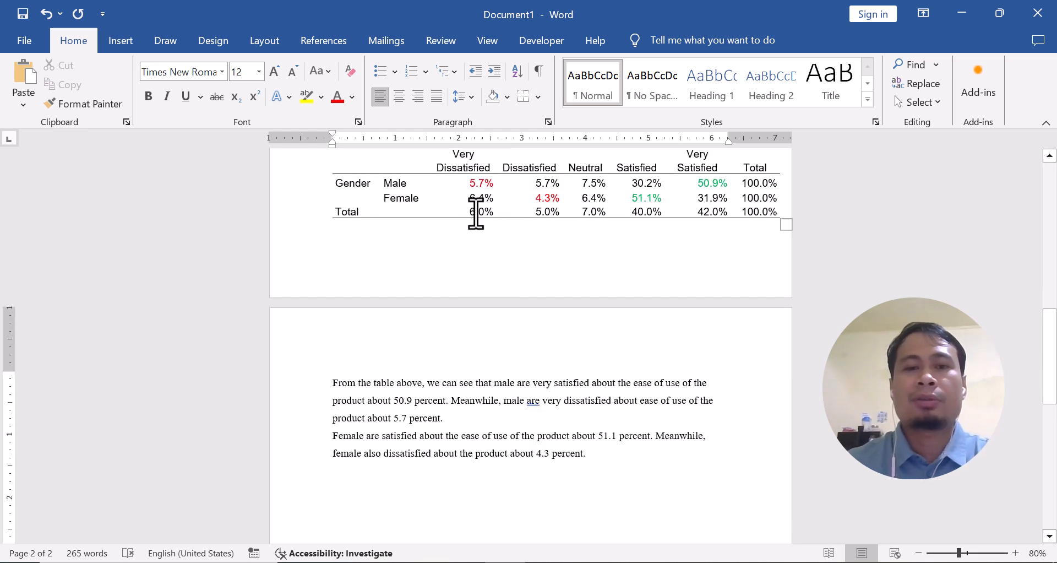
scroll(437, 220, "up", 1)
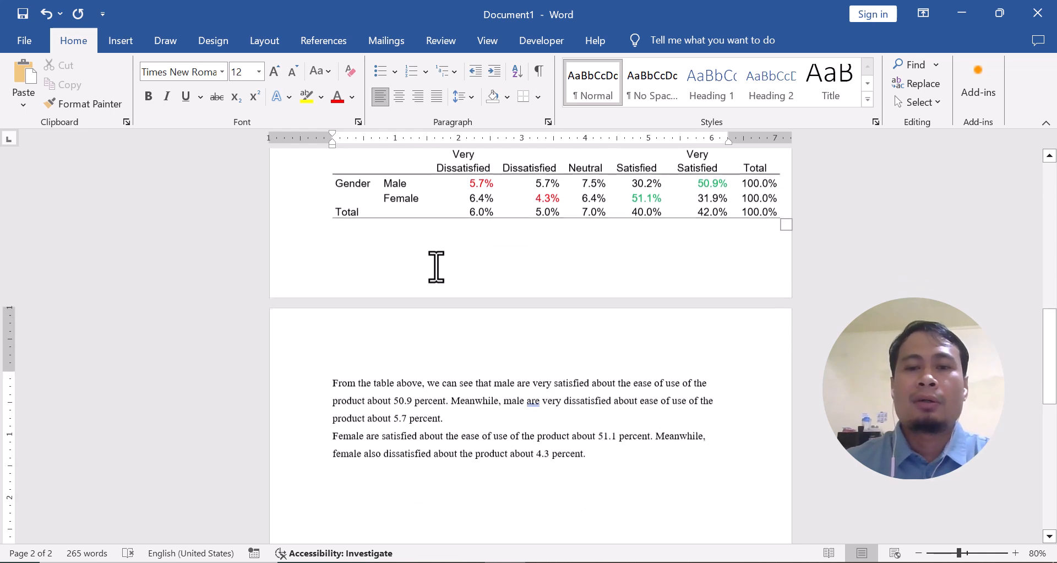
scroll(414, 379, "down", 2)
scroll(414, 374, "up", 1)
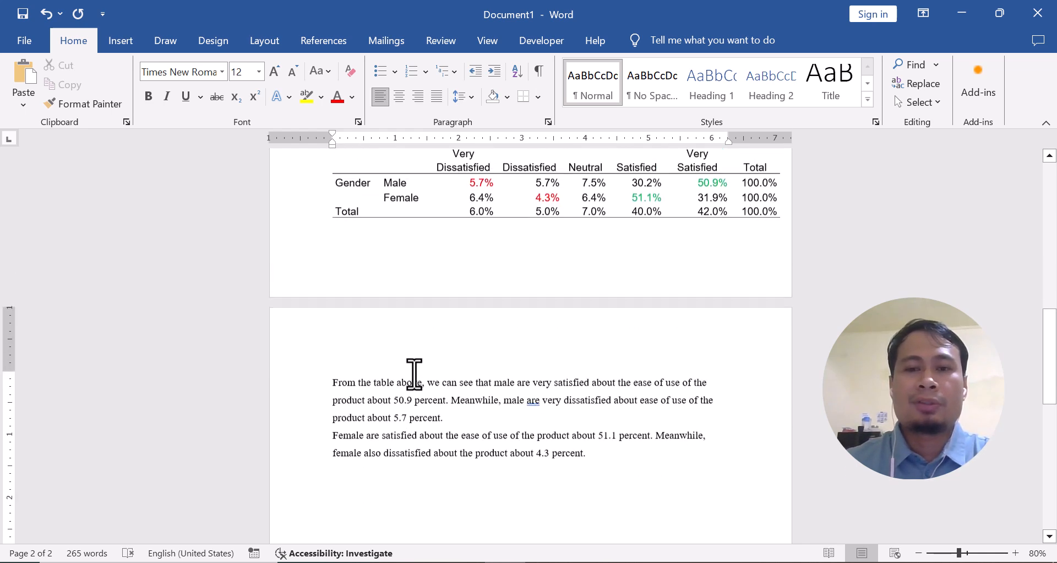
left_click(604, 455)
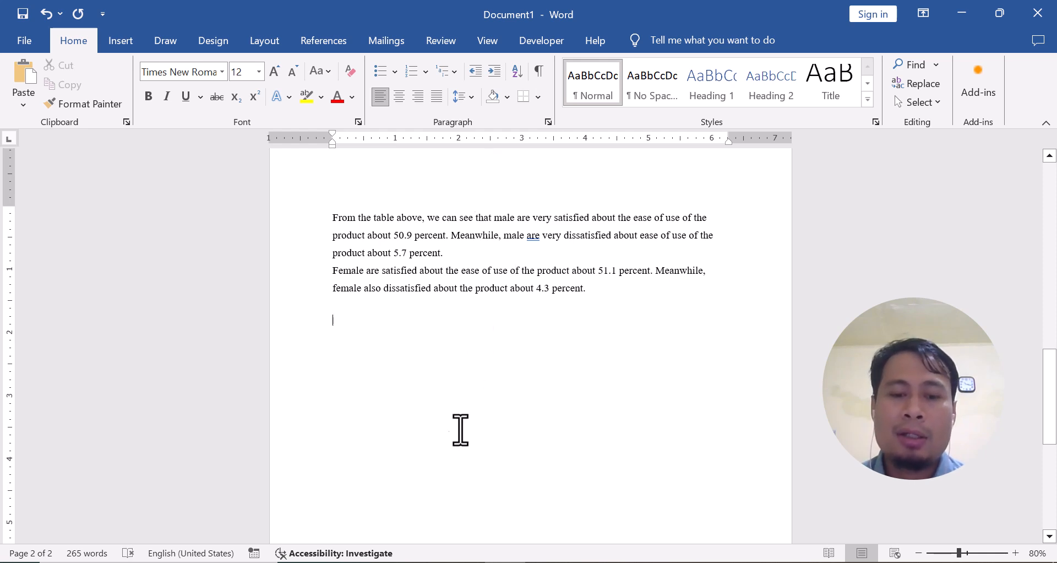
Switch to the SPSS Data Editor, open Chart Builder and place a simple bar chart on the preview canvas
left_click(495, 528)
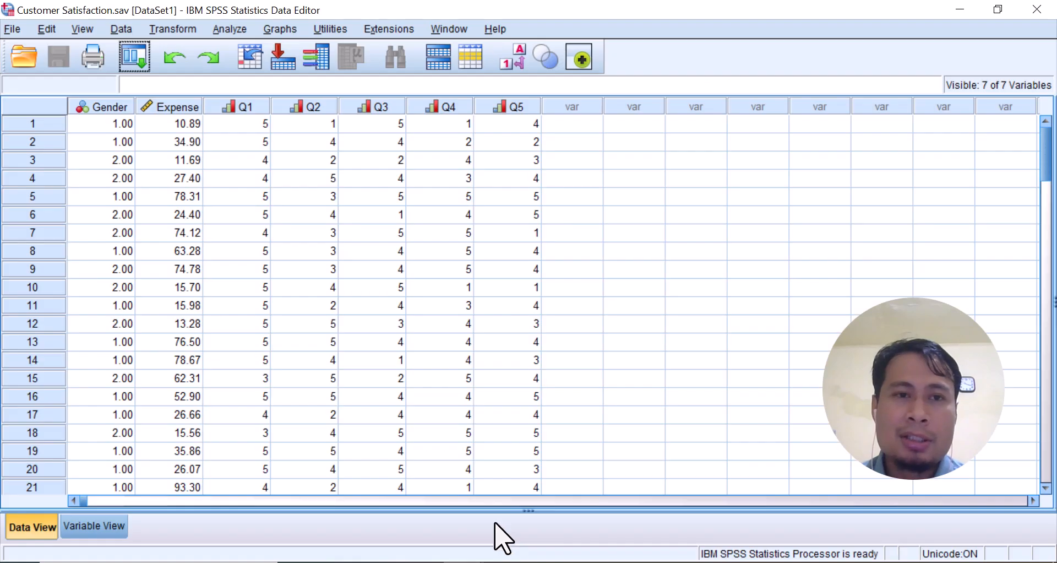
left_click(281, 30)
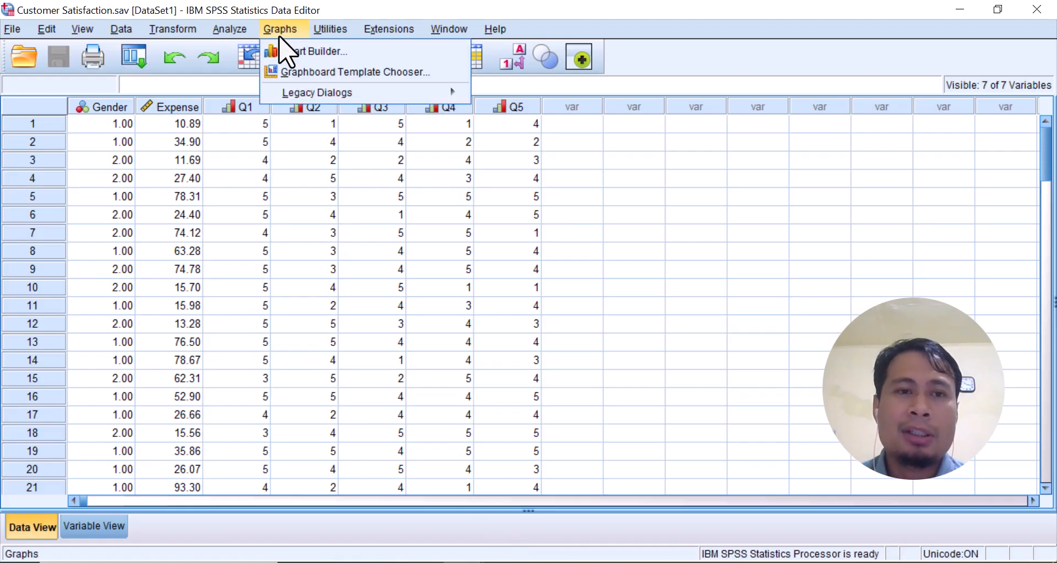
left_click(353, 50)
left_click(455, 366)
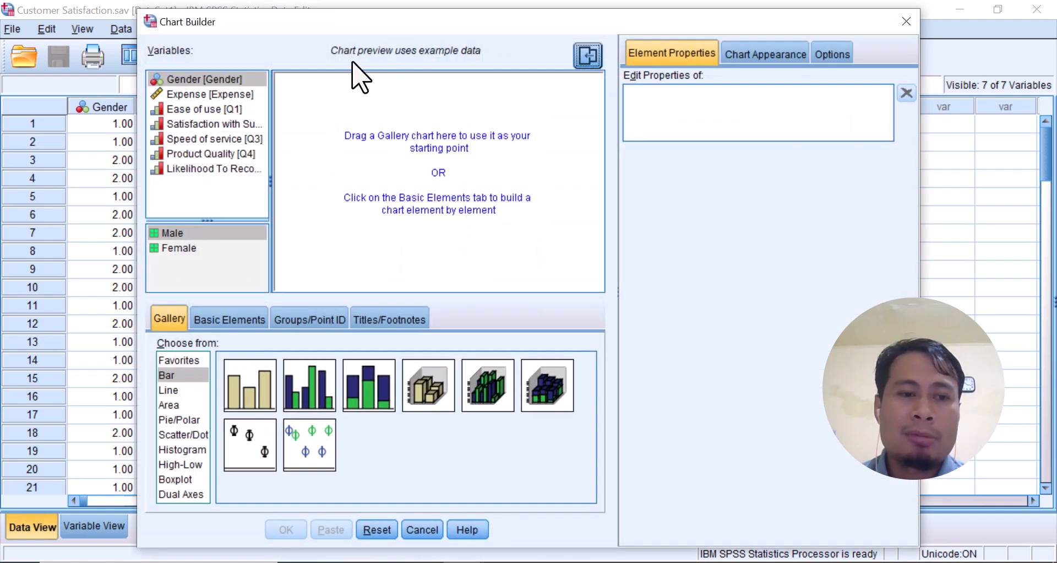
left_click(176, 375)
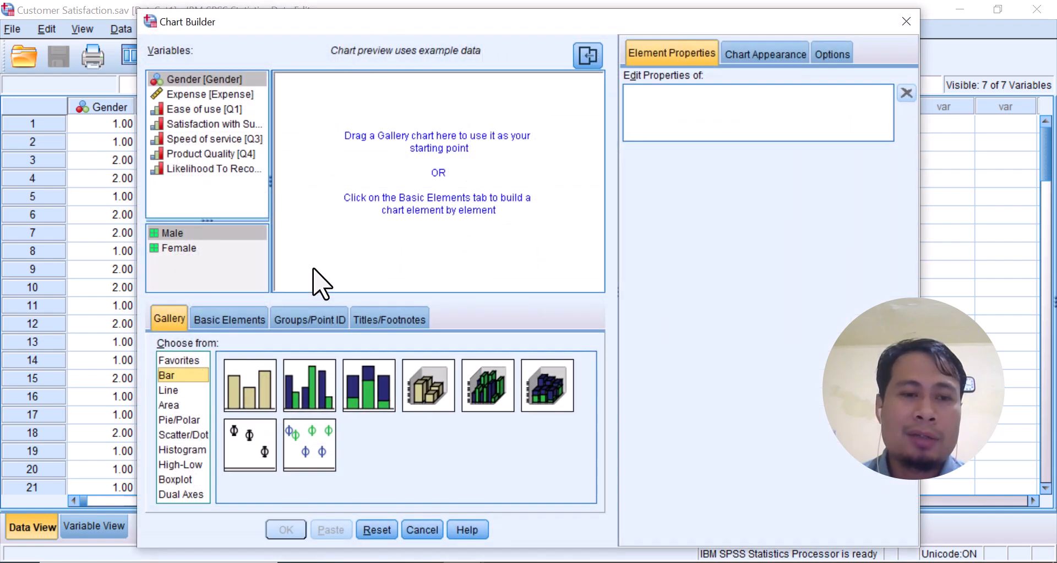
left_click(244, 389)
left_click_drag(245, 389, 372, 190)
Assign Satisfaction with Support to the chart's X axis and set the bar statistic to Percentage
left_click(210, 124)
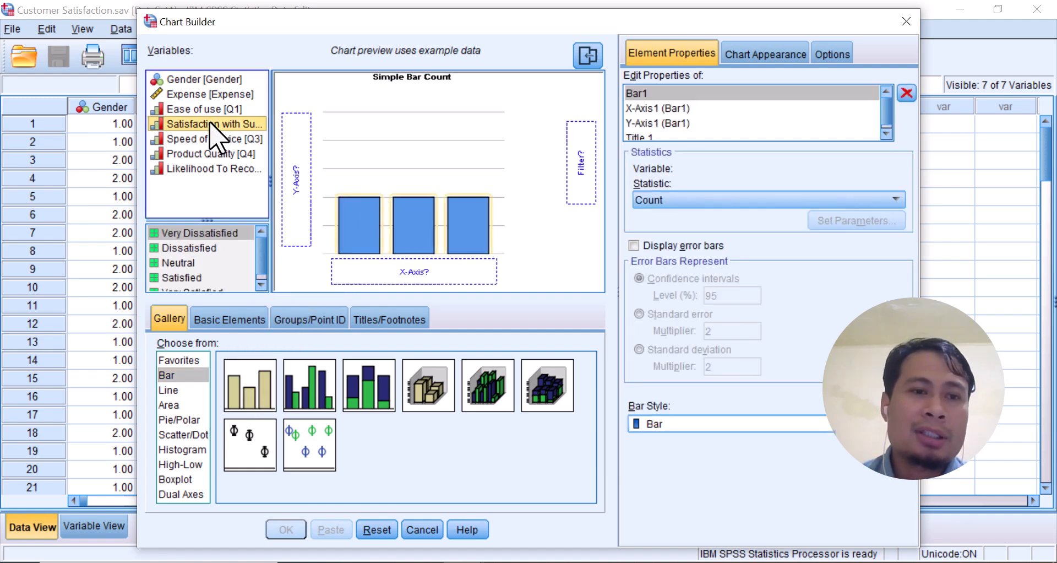
left_click_drag(210, 123, 375, 271)
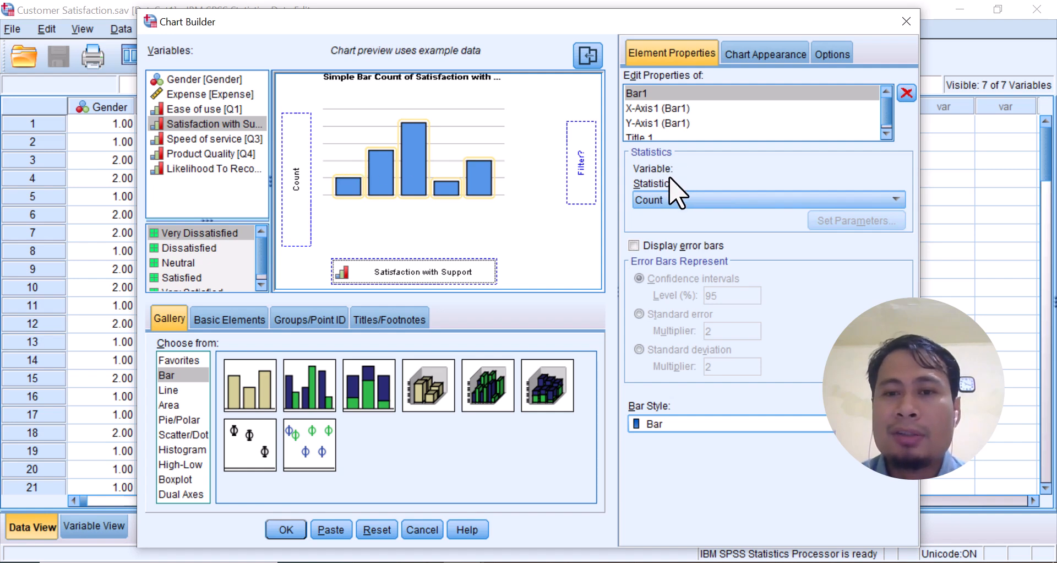
left_click(732, 201)
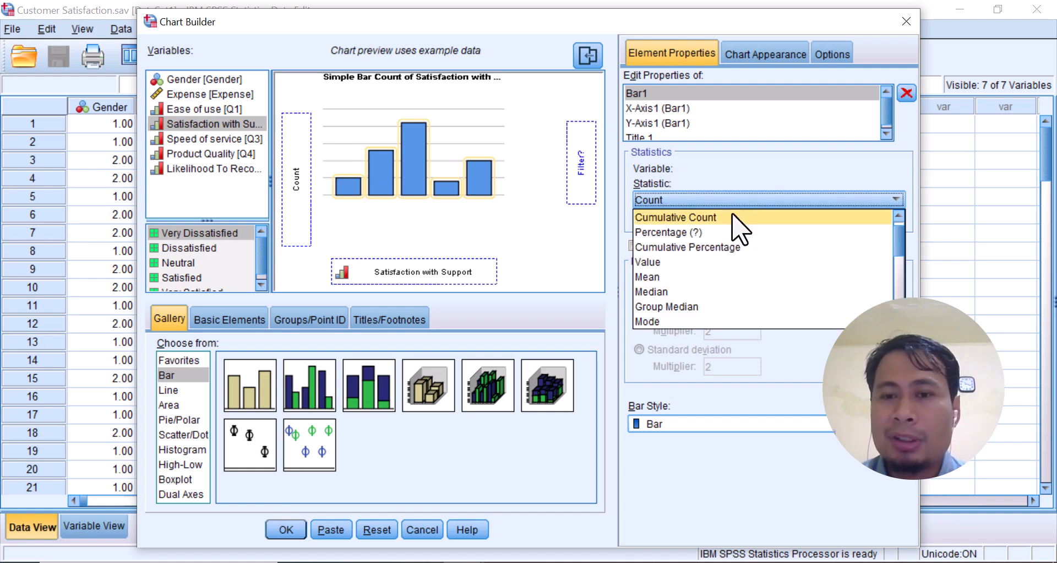
left_click(731, 232)
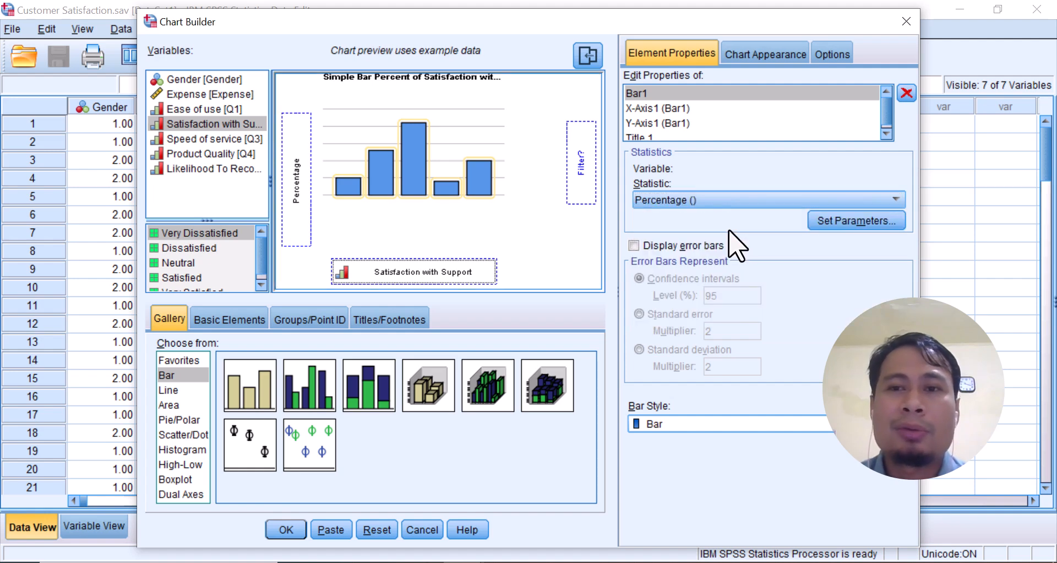
Give the chart the custom title "Satisfaction with Support (%)" in place of the automatic one
left_click(684, 135)
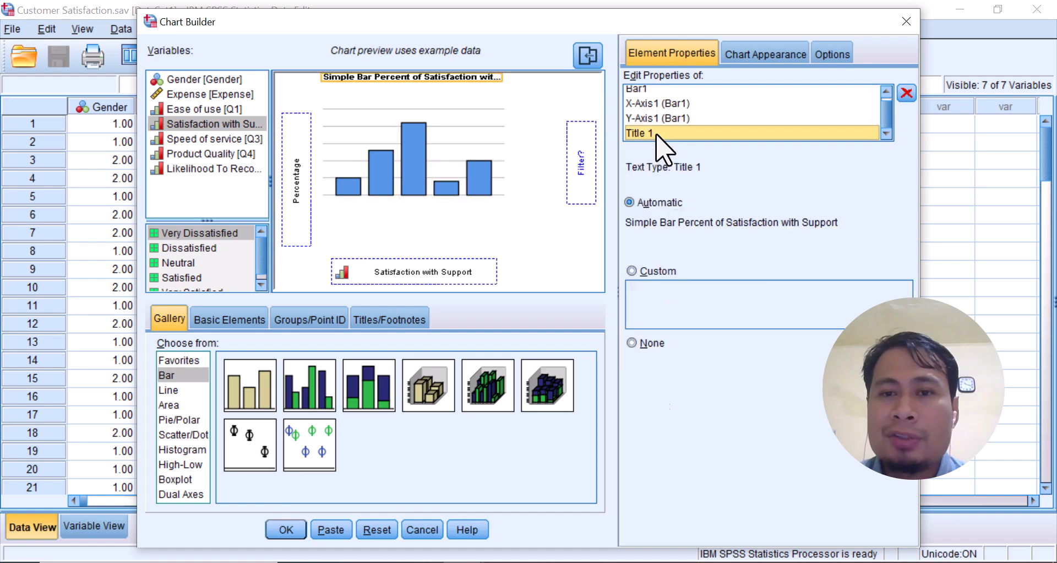
left_click(658, 272)
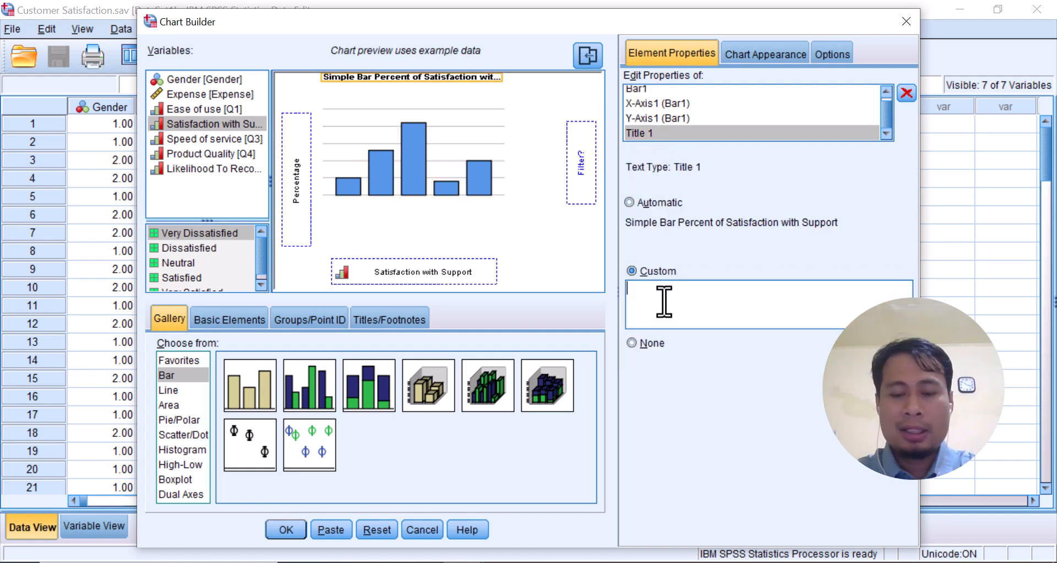
type("Satisfaction with ")
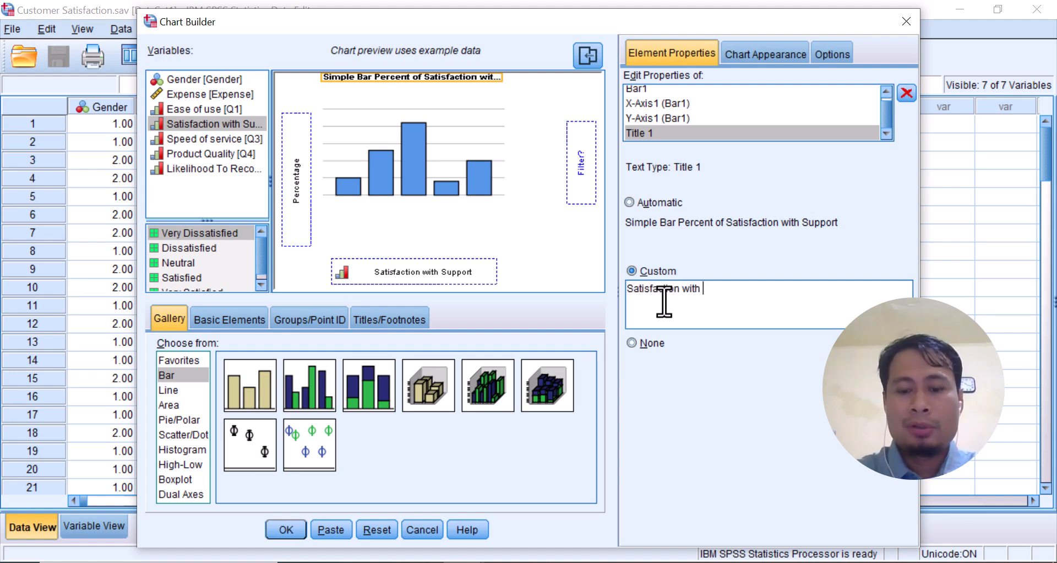
type("Support")
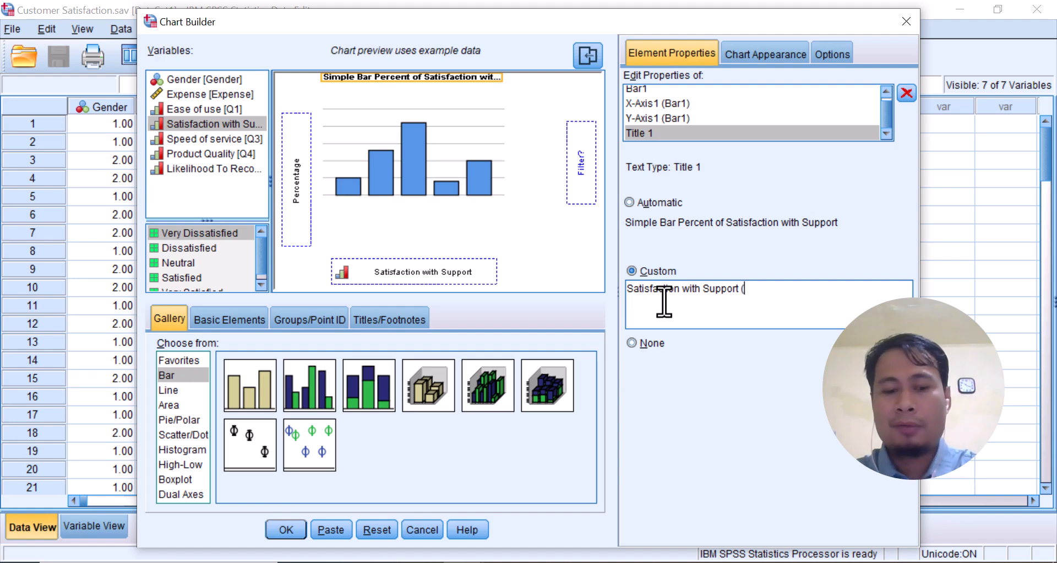
type(" (%")
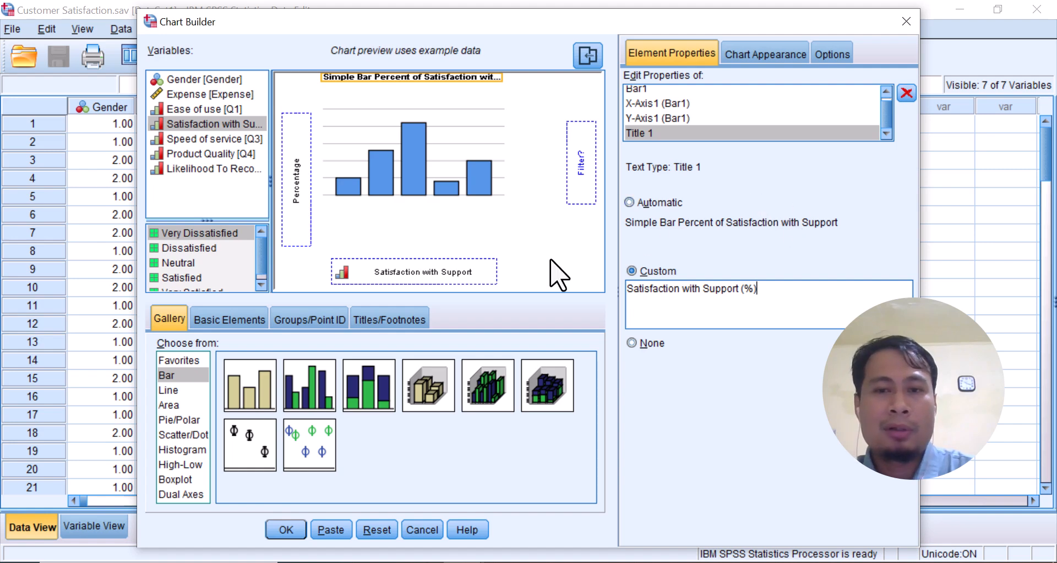
Check the chart appearance settings and generate the bar chart in the output
left_click(763, 54)
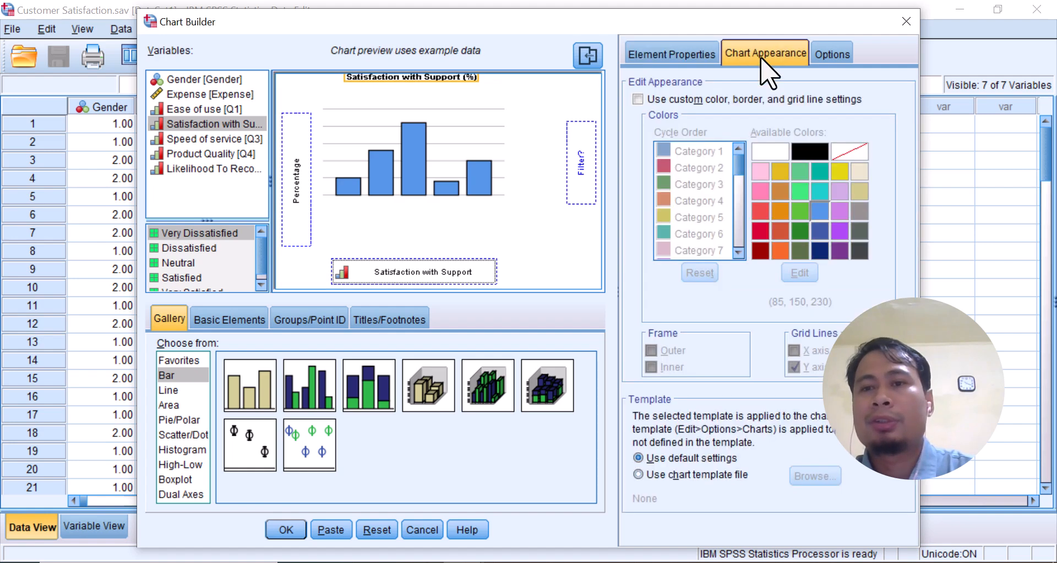
left_click(686, 54)
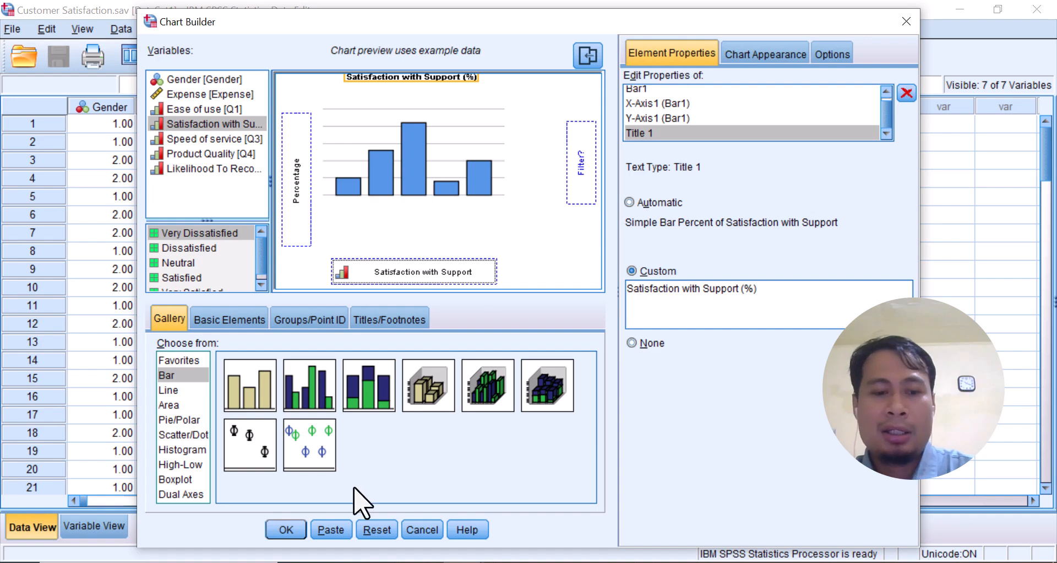
left_click(286, 529)
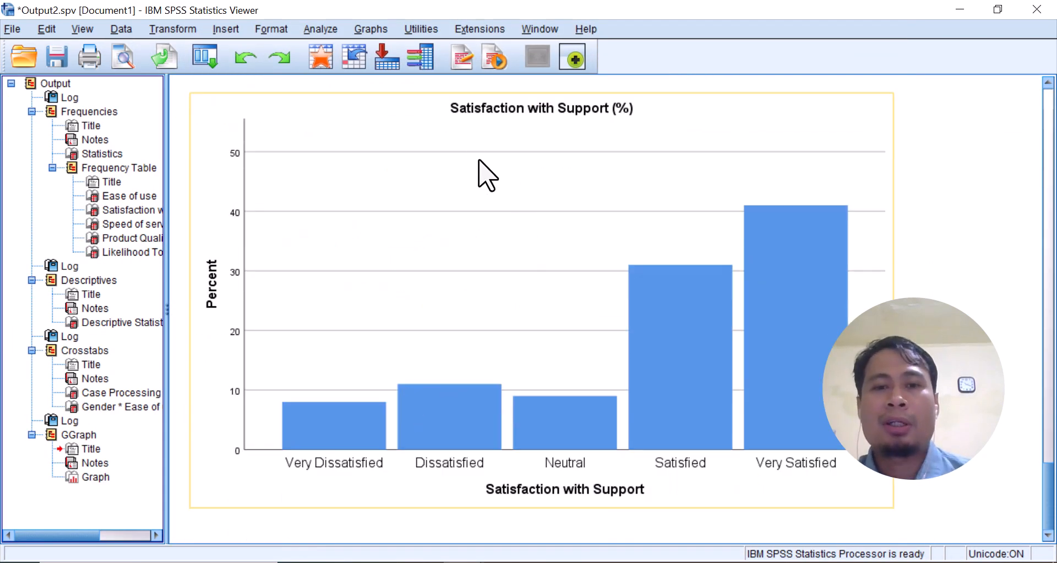
Open the bar chart for editing, show percent data labels on its bars, and close the Chart Editor
double_click(413, 141)
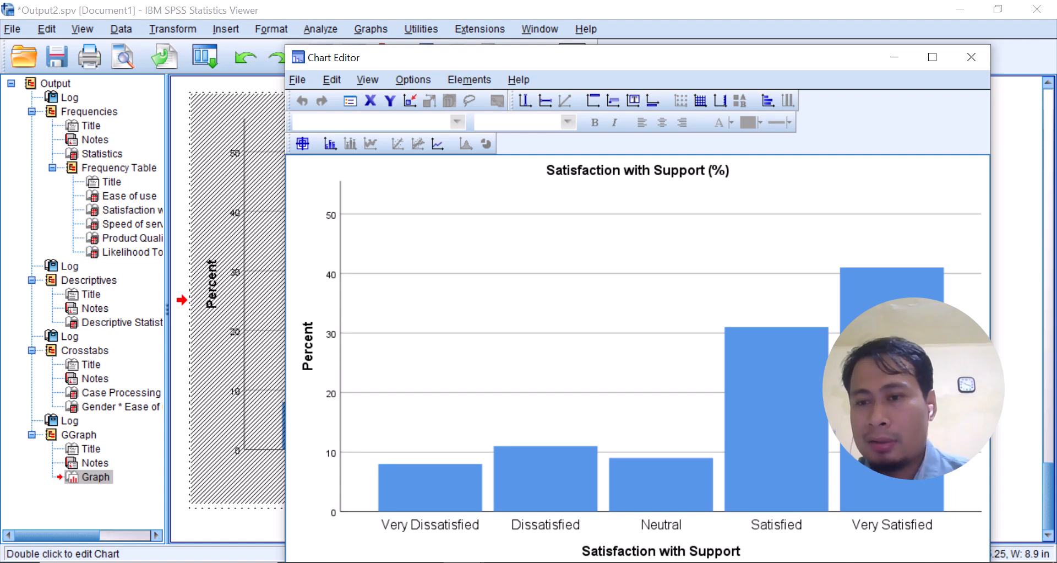
right_click(851, 331)
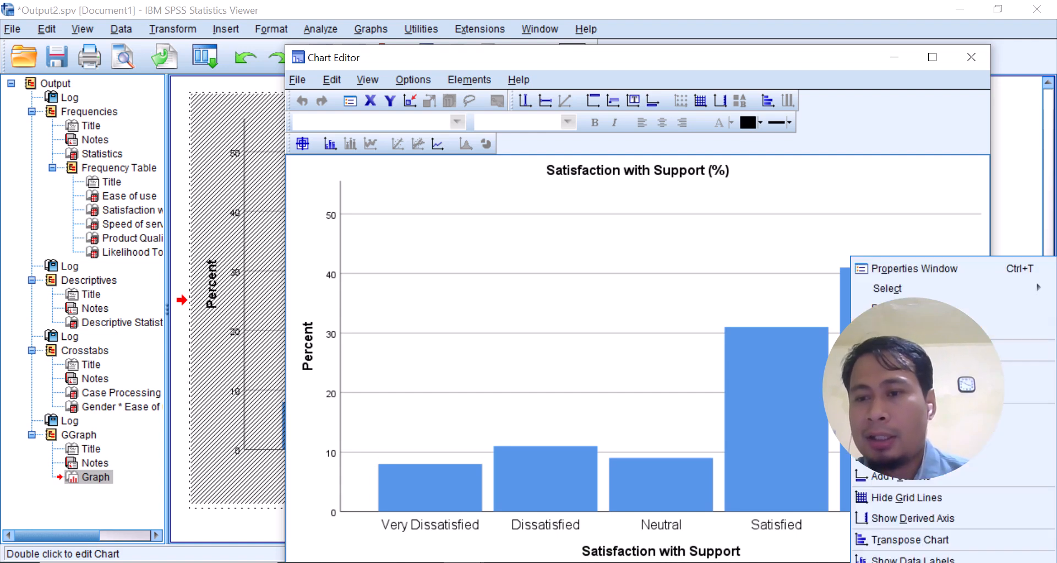
left_click(913, 559)
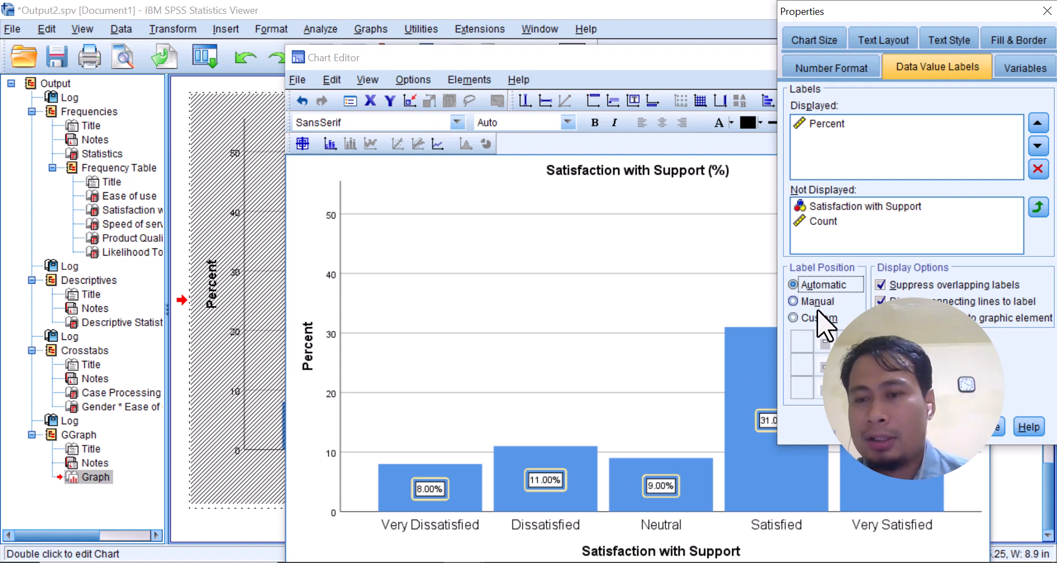
left_click(994, 426)
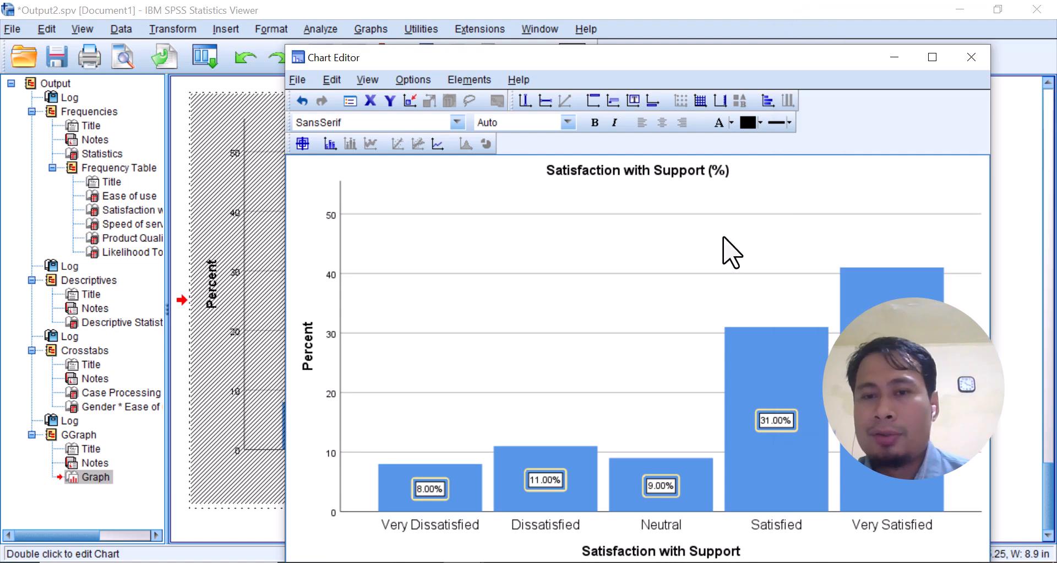
left_click(972, 57)
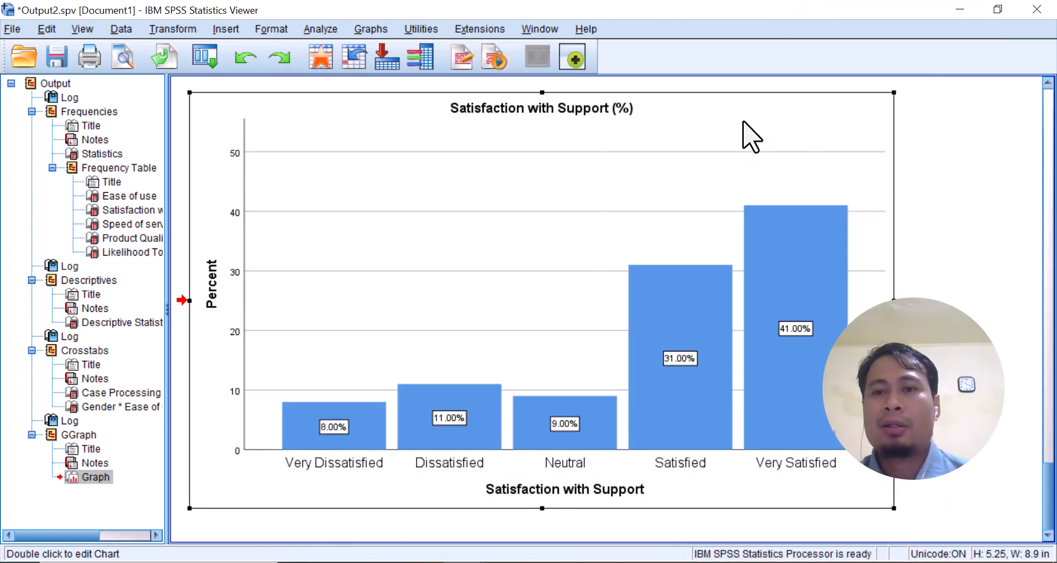
Copy the labelled bar chart and paste it into the Word document below the female paragraph, keeping source formatting
right_click(744, 123)
left_click(758, 155)
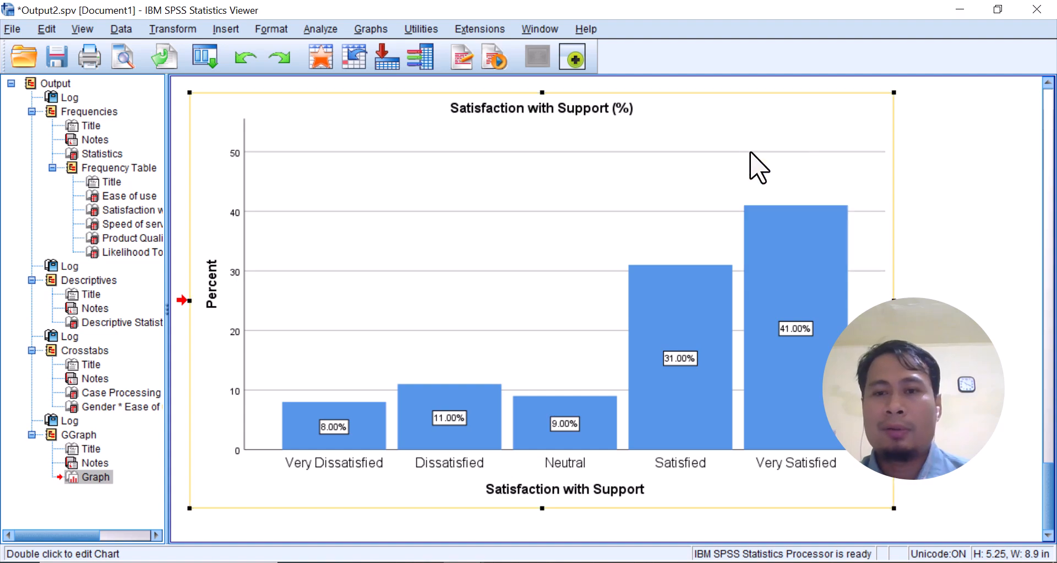
key("alt+Tab")
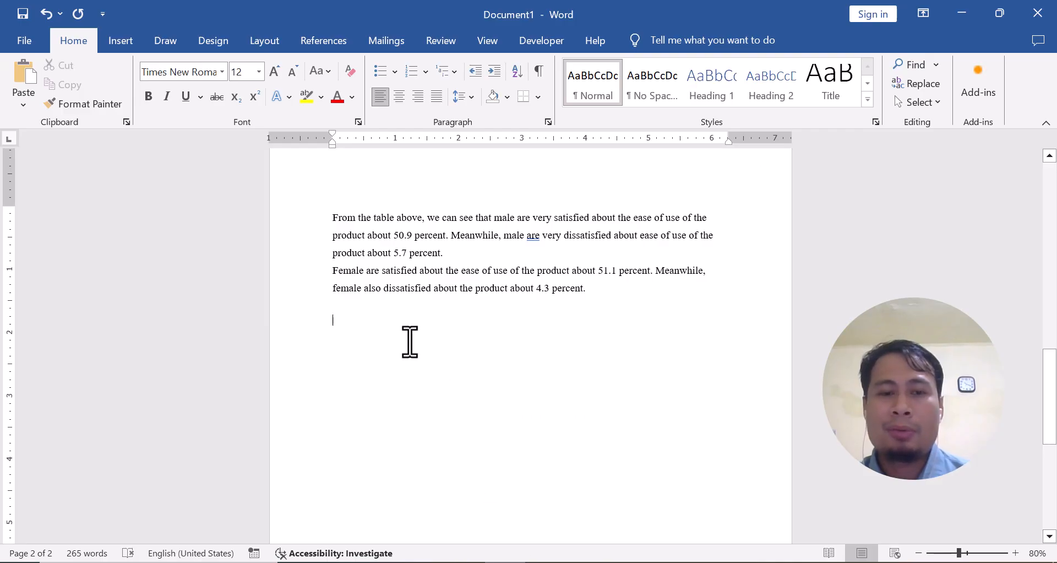
right_click(343, 322)
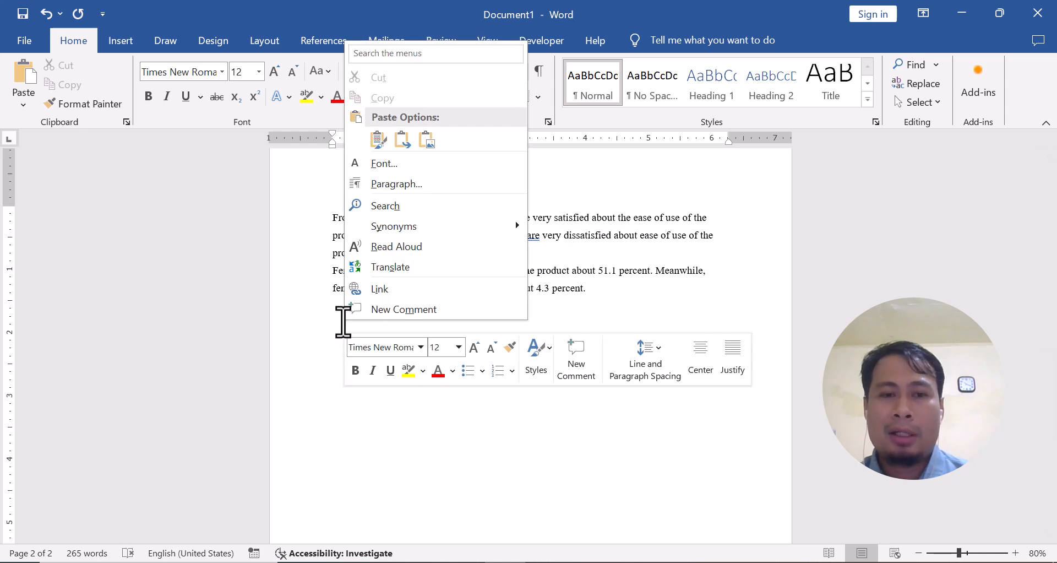
left_click(378, 140)
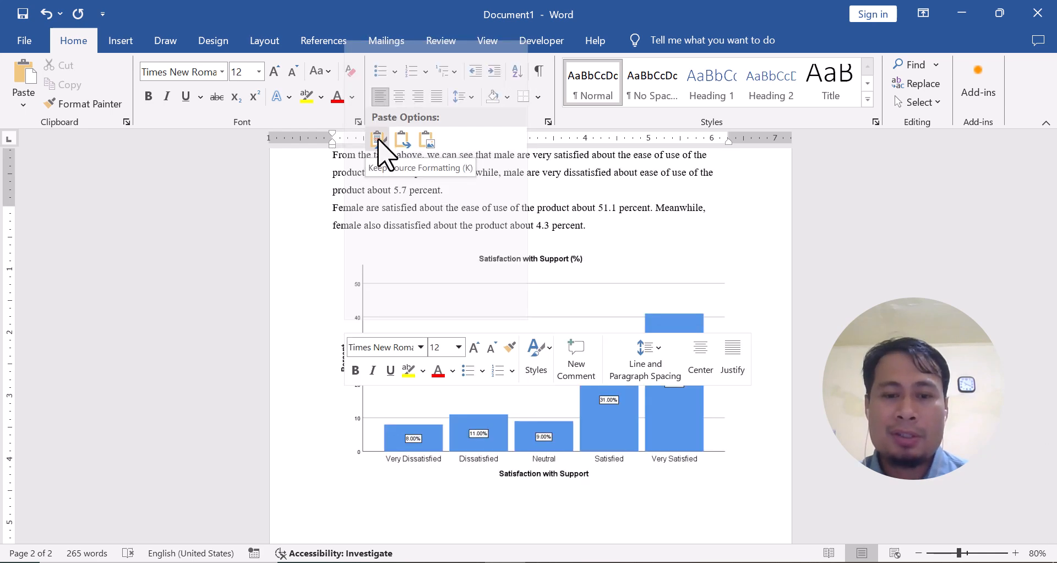
left_click(378, 141)
Below the bar chart, write that 41 percent of customers are very satisfied with the product's support and only about 8 percent very dissatisfied
scroll(371, 444, "down", 1)
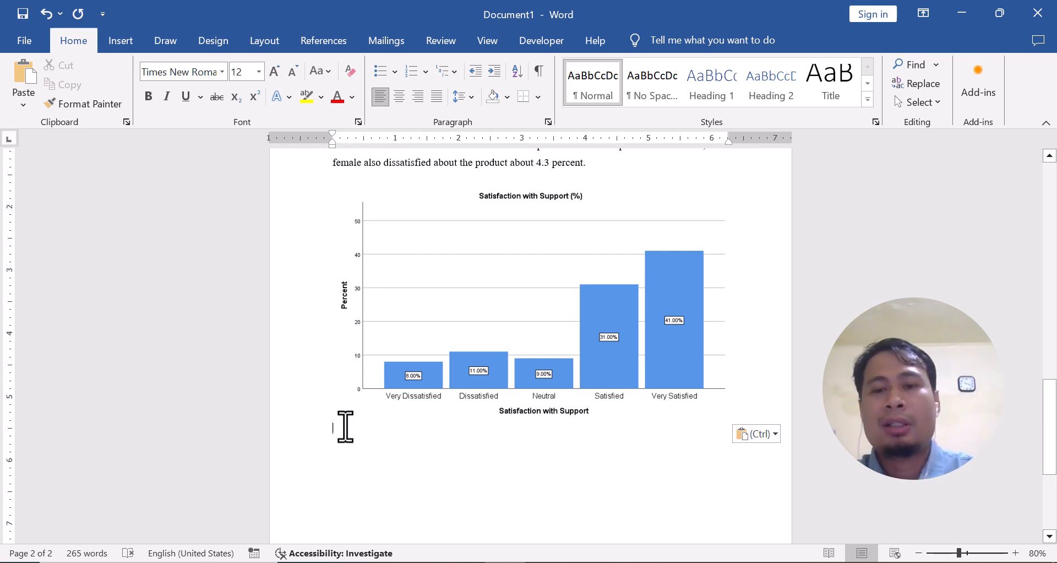
type("Th")
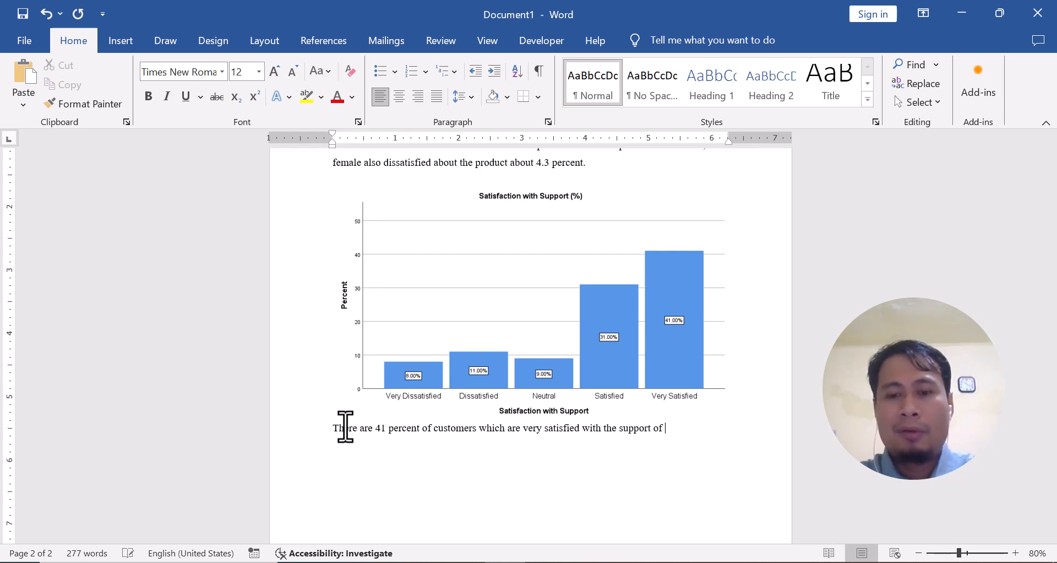
key("BackSpace")
key("BackSpace")
type("the product.")
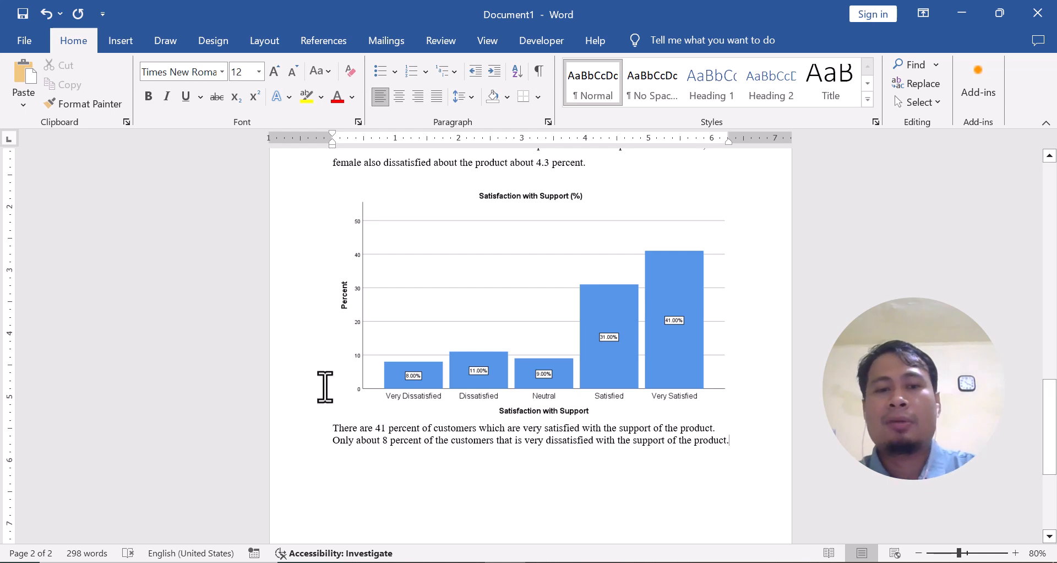
scroll(319, 391, "up", 3)
scroll(330, 396, "down", 3)
scroll(331, 395, "up", 3)
scroll(308, 413, "down", 1)
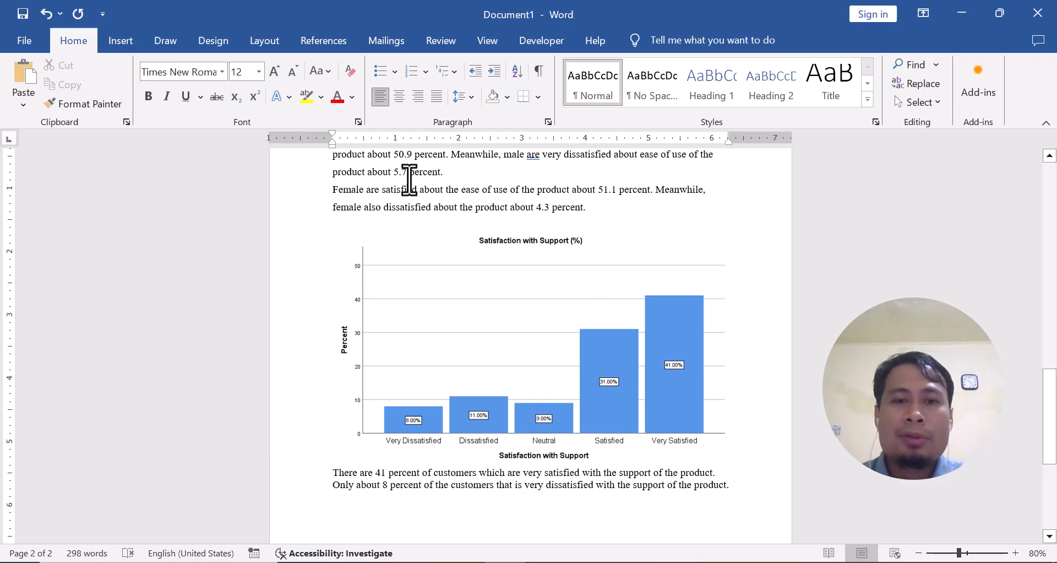
Switch to the SPSS Data Editor and run a Means comparison with Expense as the dependent and Gender as the independent variable
left_click(498, 562)
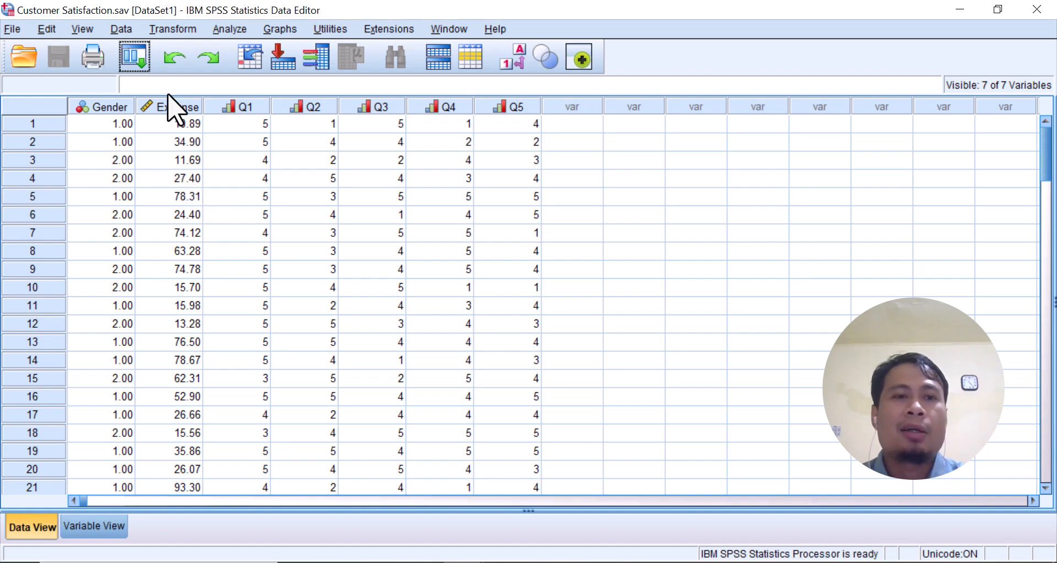
left_click(230, 31)
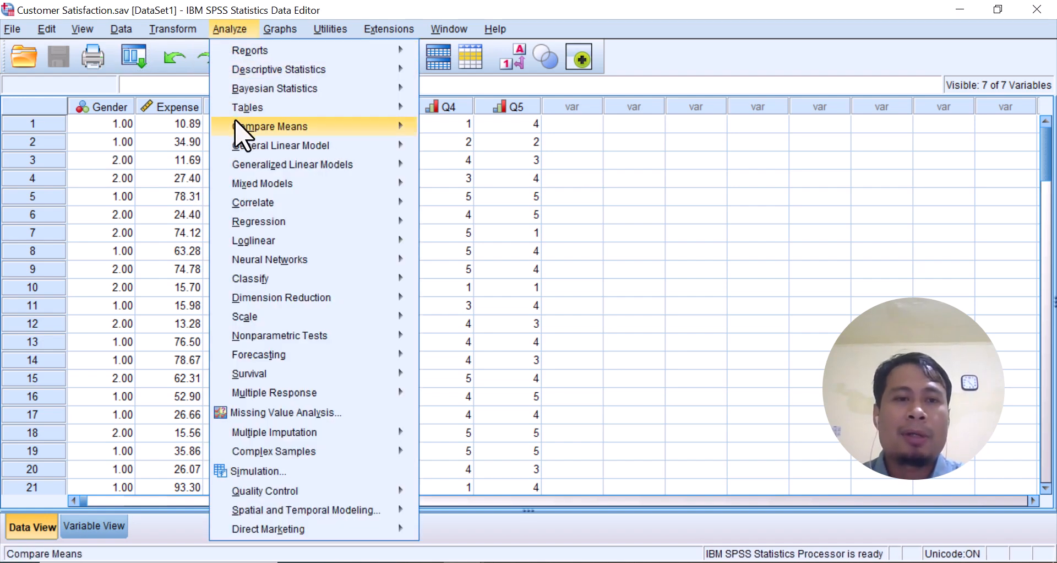
mouse_move(245, 128)
left_click(460, 146)
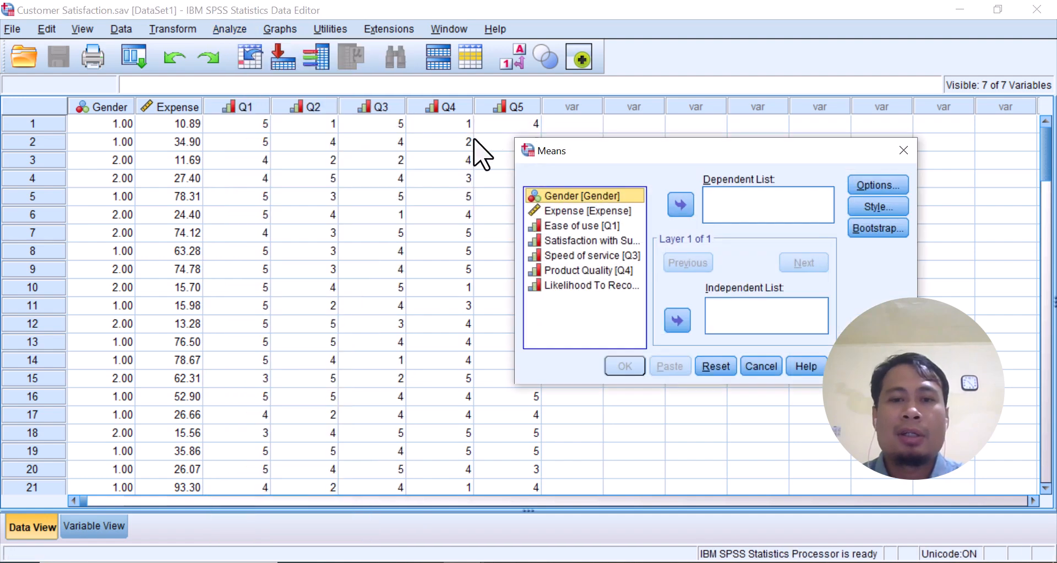
left_click(575, 211)
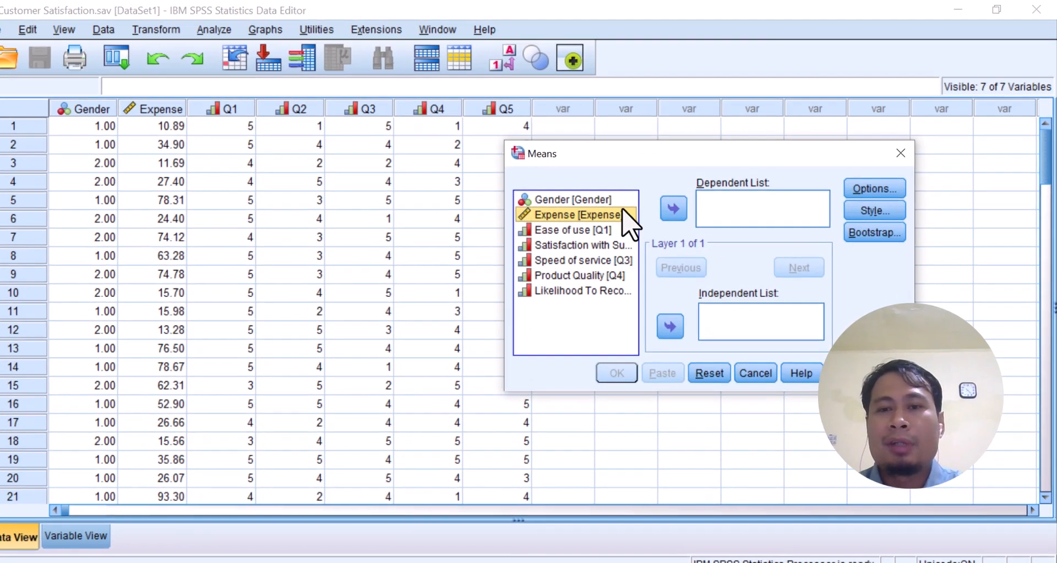
left_click(672, 208)
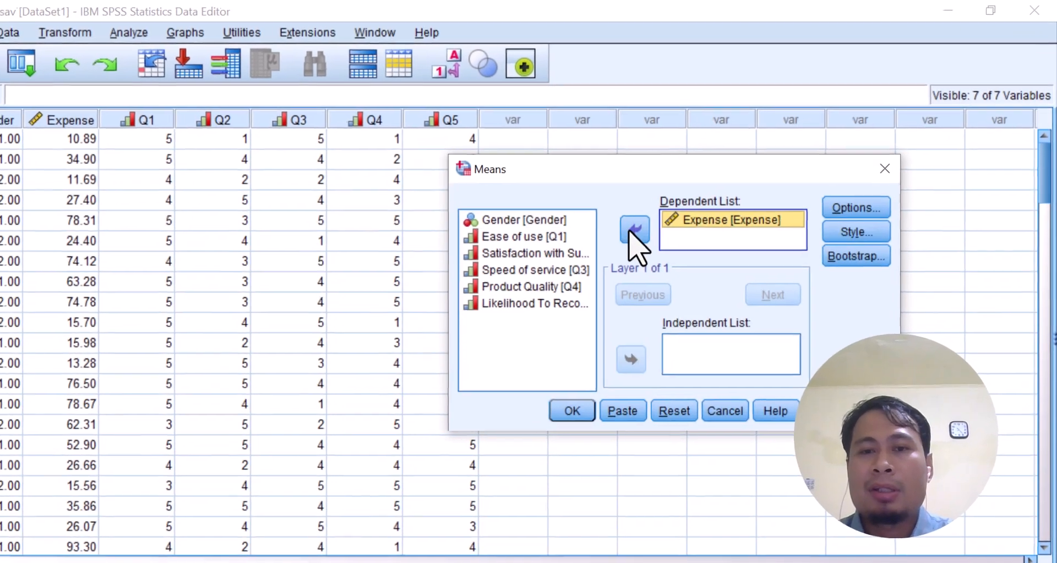
left_click(592, 201)
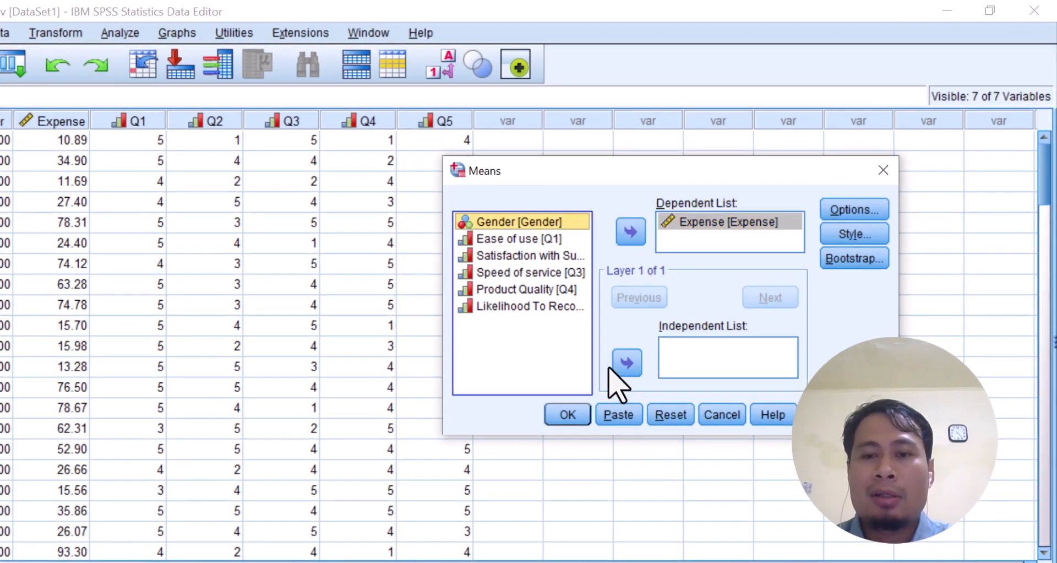
left_click(625, 362)
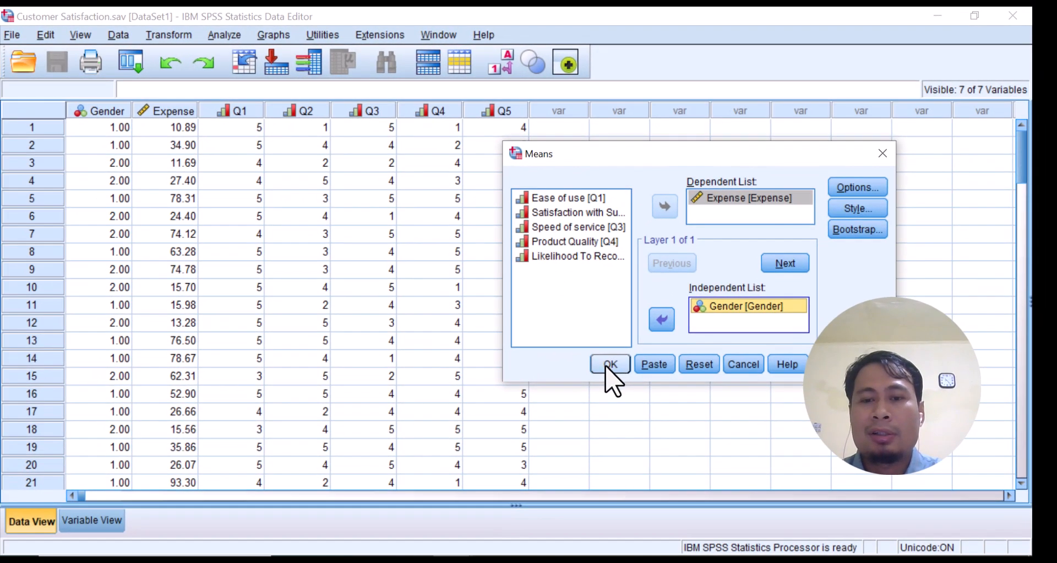
left_click(605, 366)
Copy the Expense by Gender report table and paste it into the Word document below the support interpretation, keeping source formatting
scroll(436, 325, "down", 1)
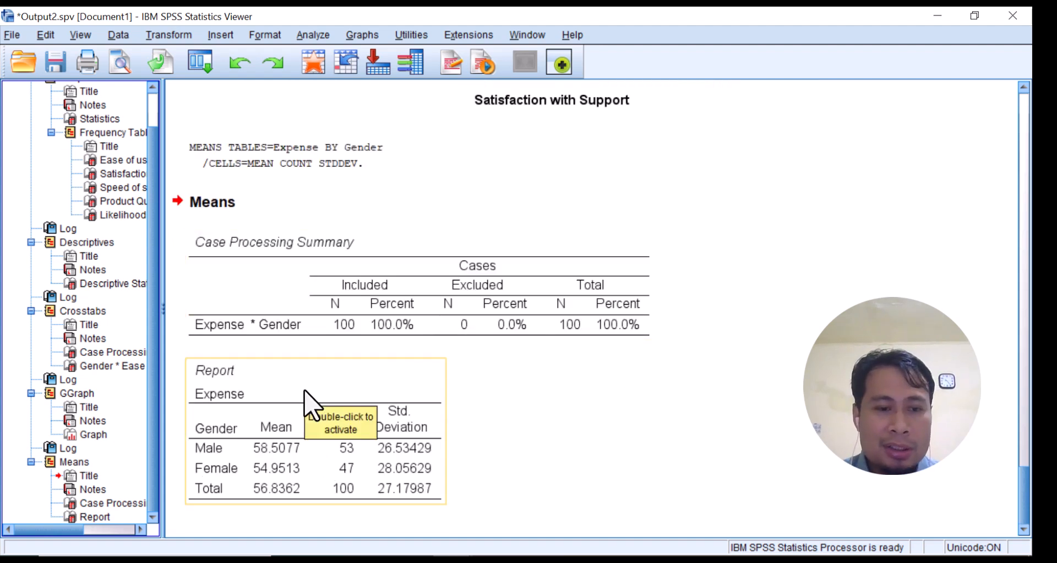
left_click(307, 406)
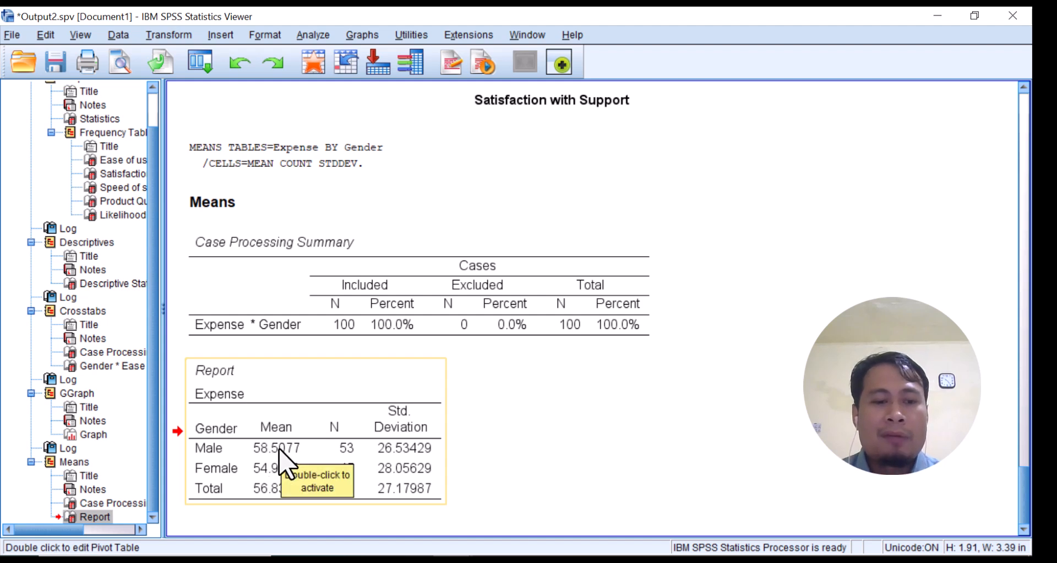
left_click_drag(438, 432, 503, 436)
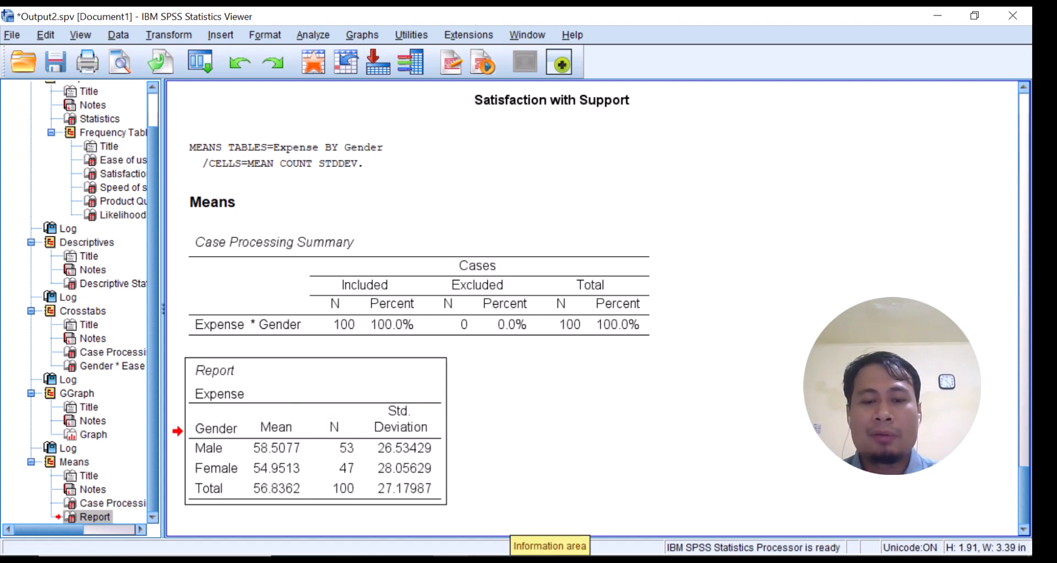
left_click(489, 561)
scroll(480, 510, "down", 5)
left_click(365, 420)
left_click(337, 363)
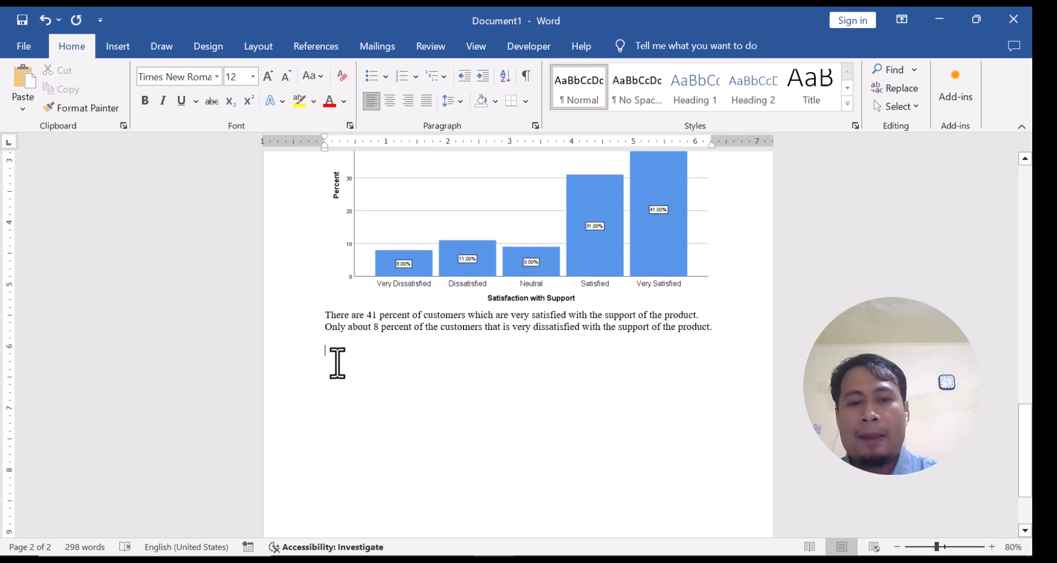
right_click(337, 363)
left_click(373, 187)
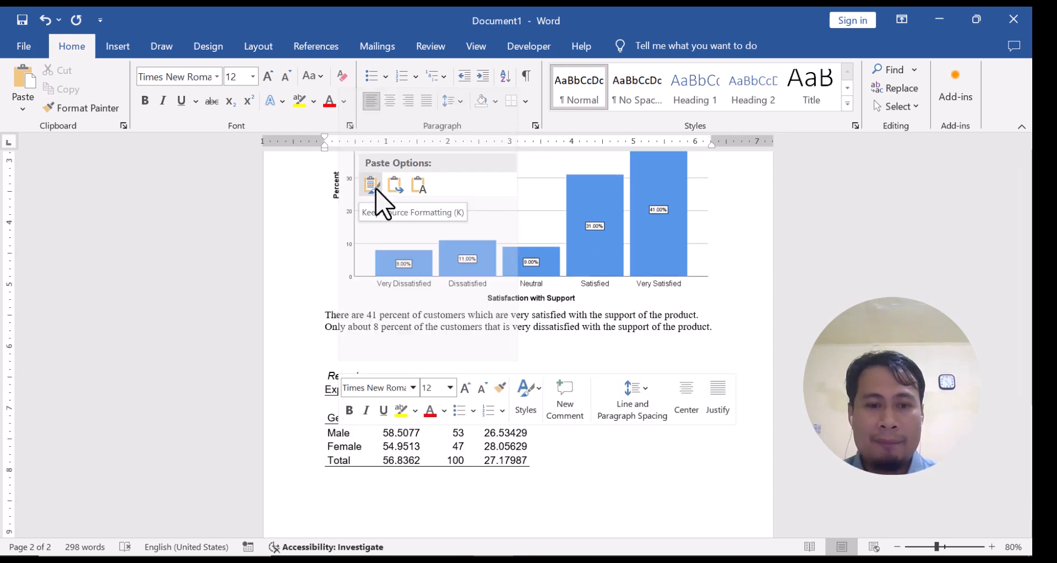
scroll(358, 407, "down", 1)
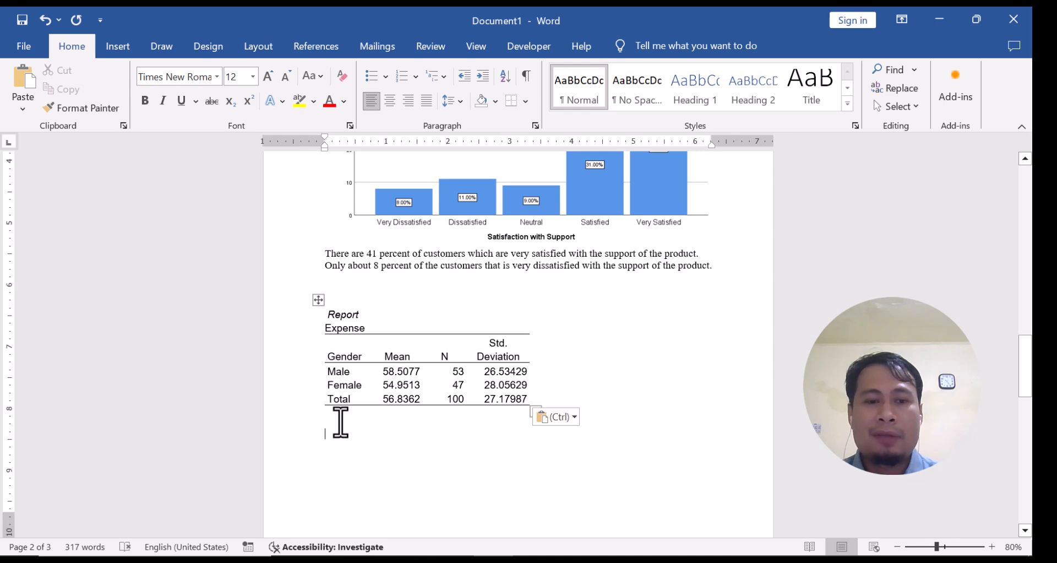
Return to the SPSS Data Editor and run Means for Expense again with Ease of use [Q1] replacing Gender as the independent variable
left_click(939, 21)
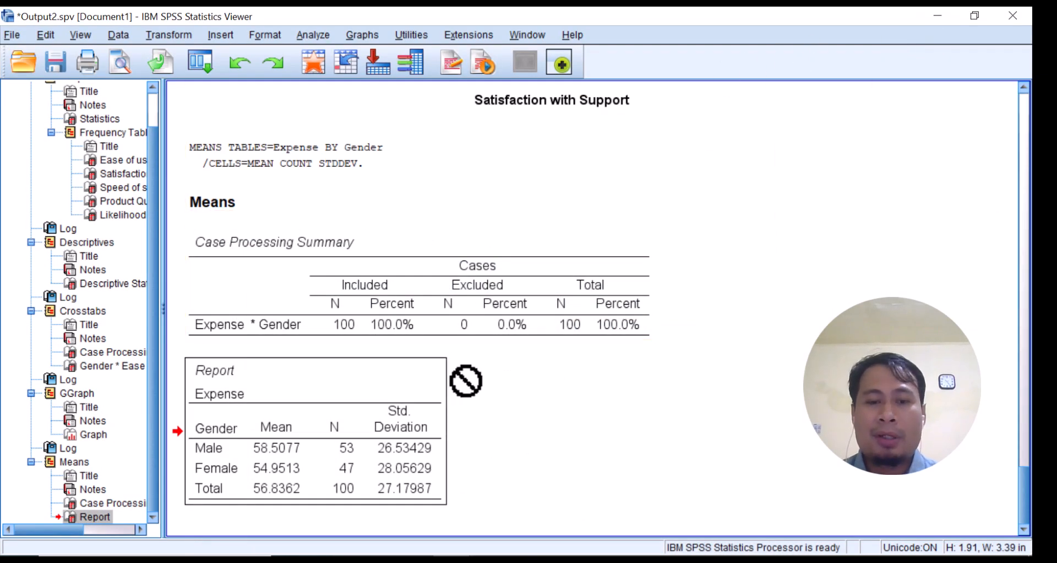
left_click(298, 67)
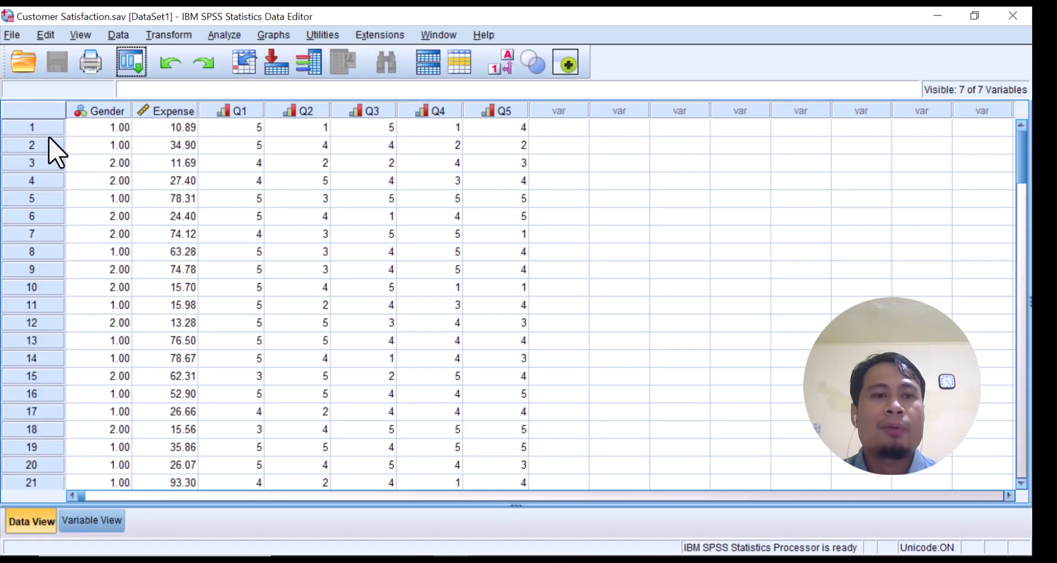
left_click(223, 35)
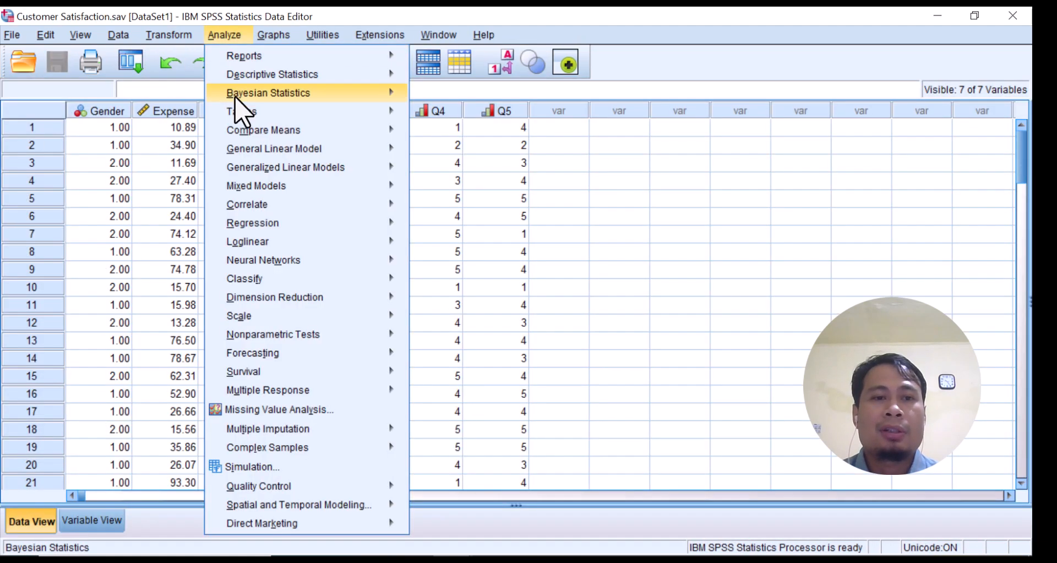
mouse_move(248, 131)
left_click(437, 133)
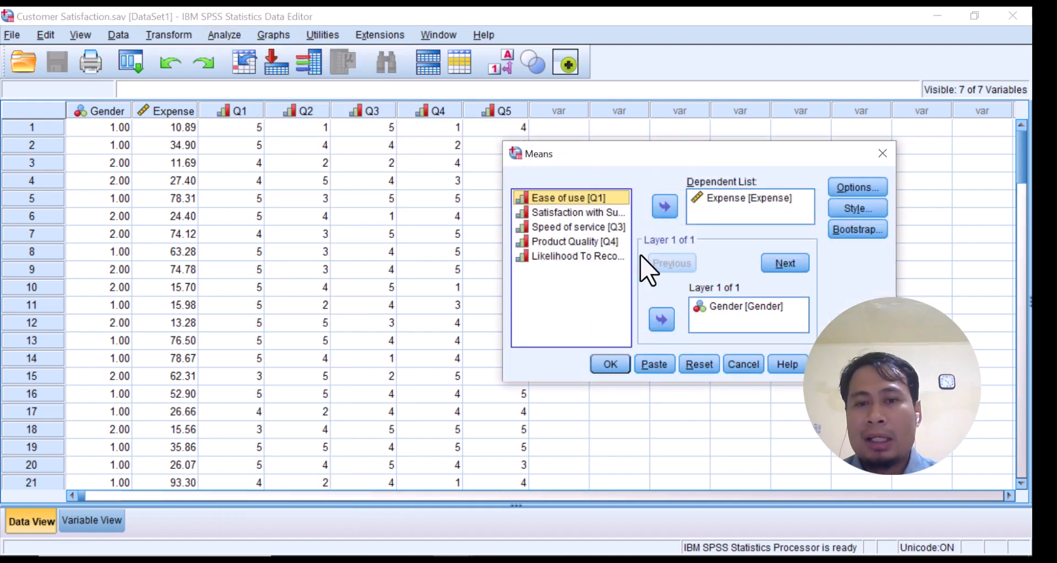
left_click(713, 313)
left_click(663, 319)
left_click(573, 213)
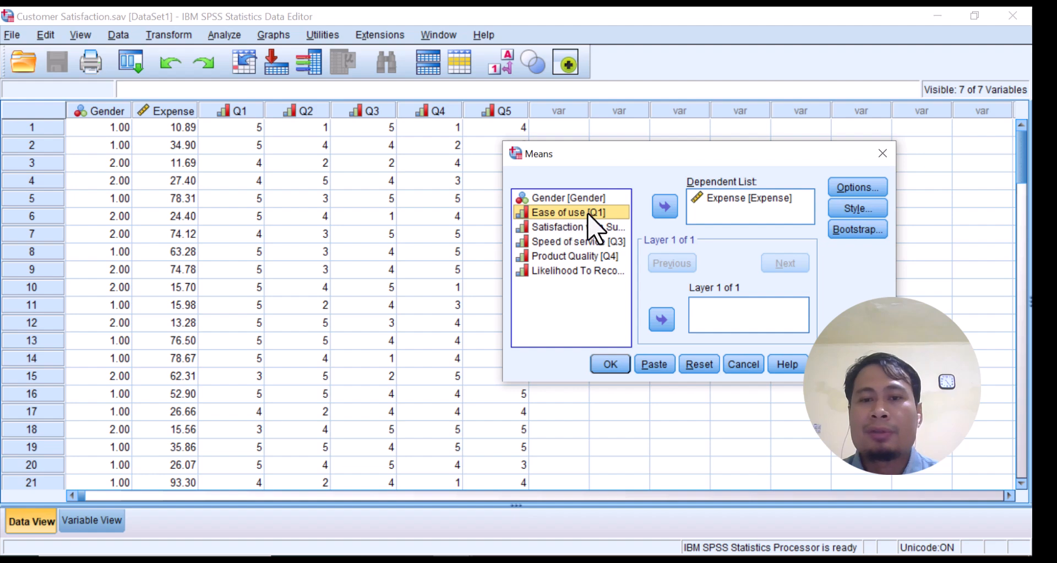
left_click(660, 321)
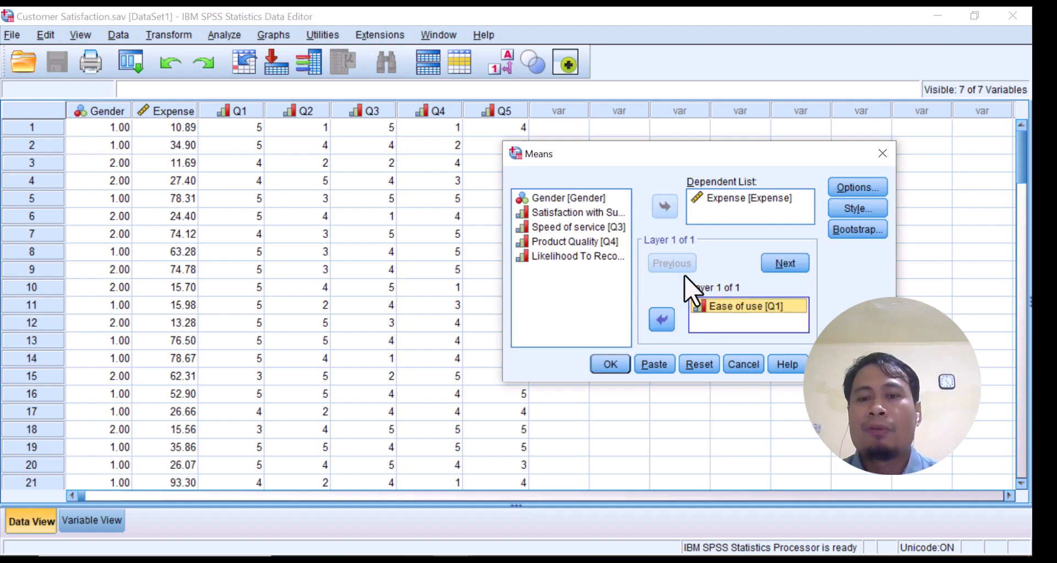
left_click(610, 364)
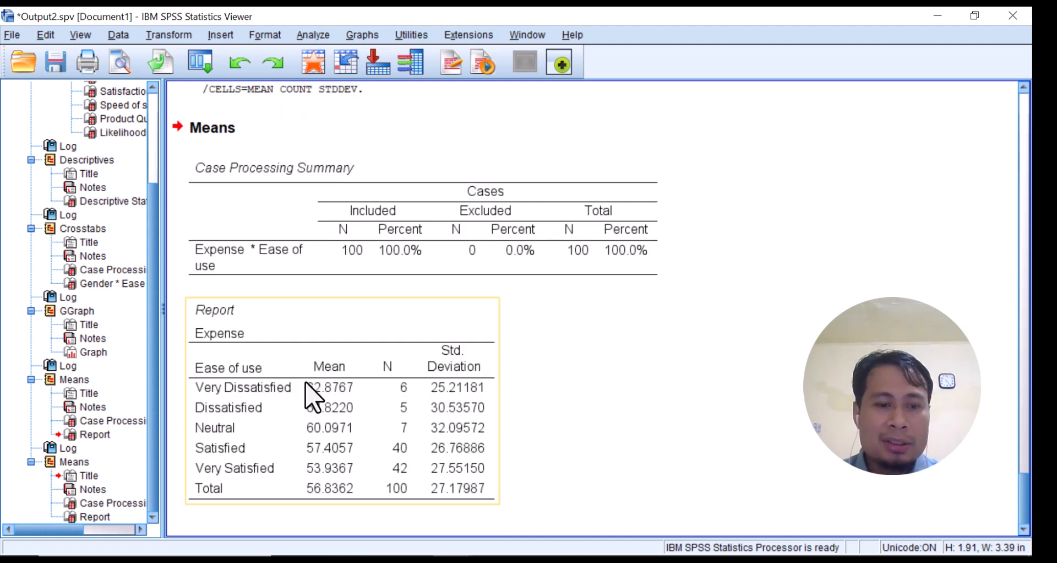
Copy the Expense by Ease of use report table and paste it into Word below the gender table, keeping source formatting
left_click(288, 254)
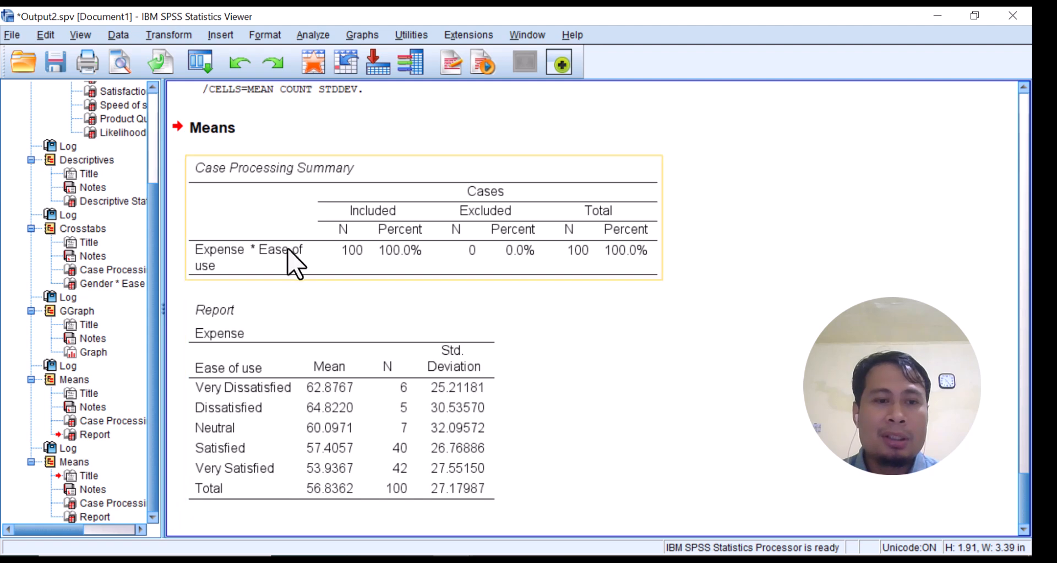
left_click(287, 307)
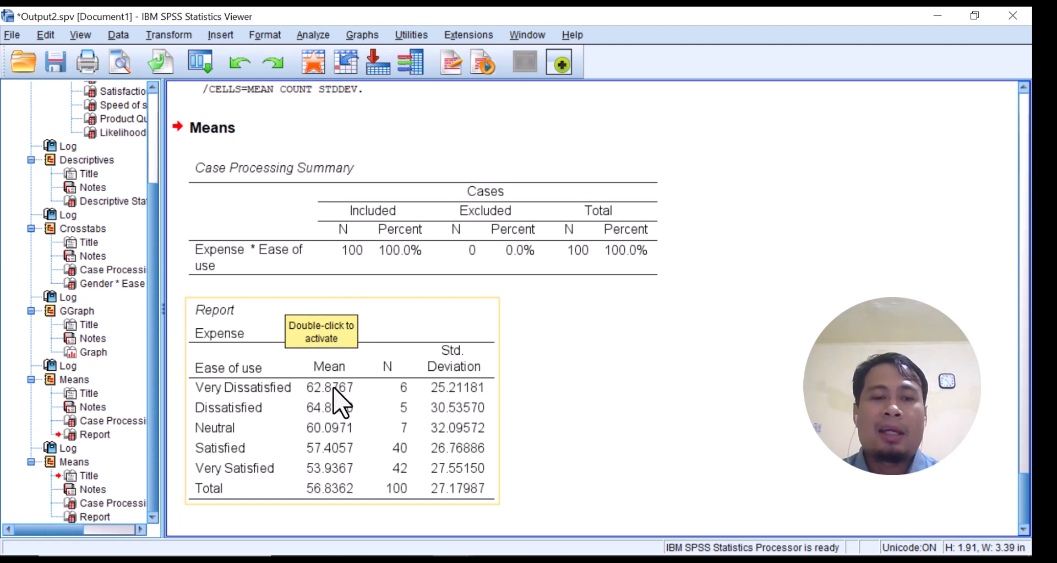
left_click(386, 336)
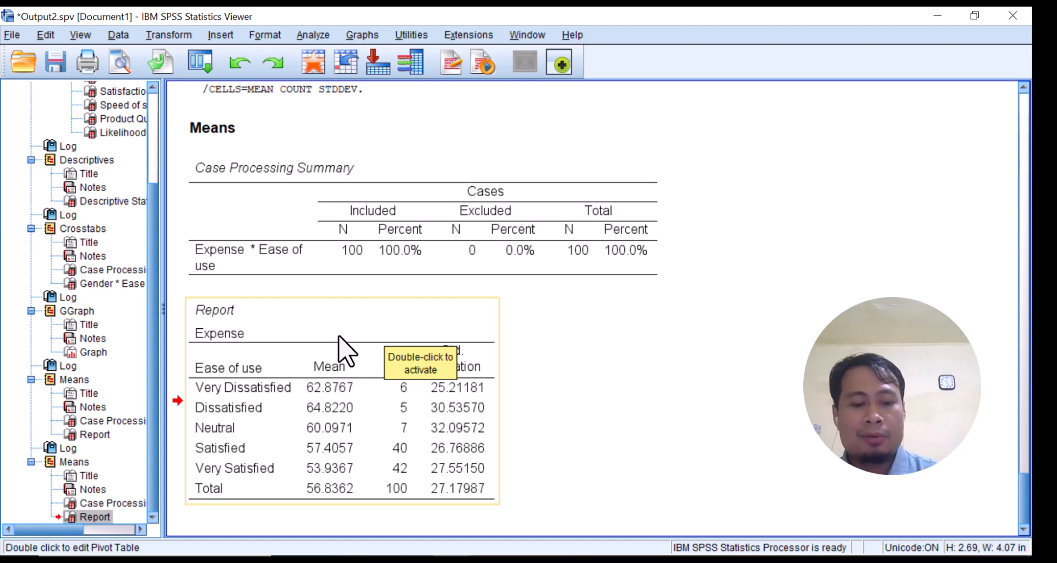
left_click(366, 361)
left_click(493, 560)
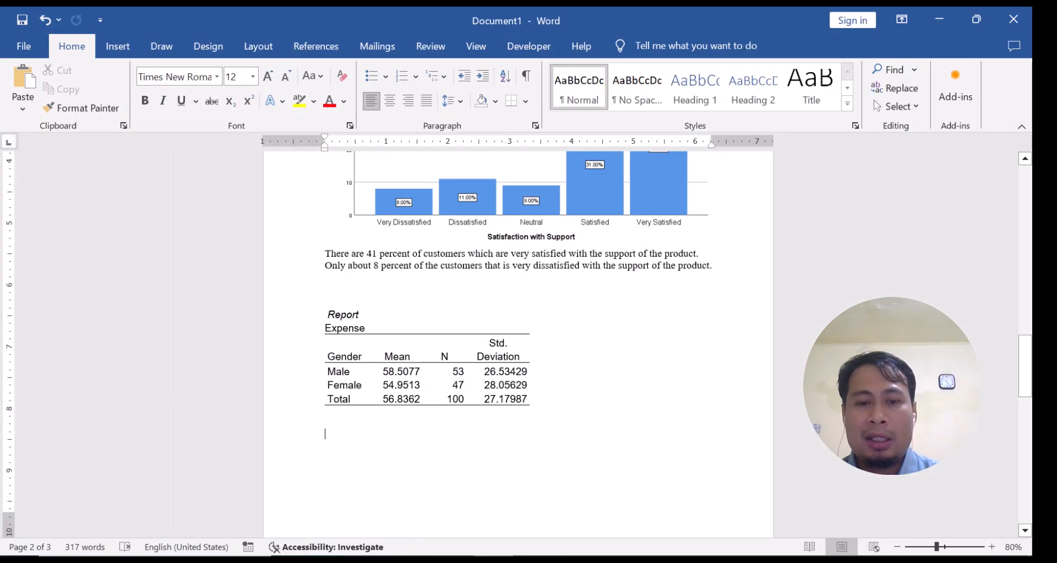
scroll(396, 420, "down", 1)
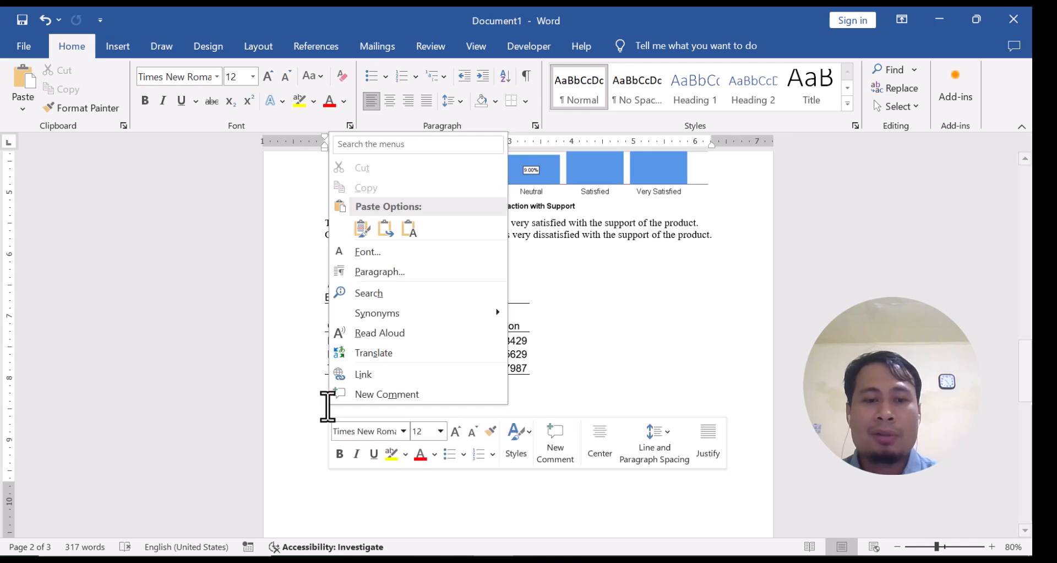
right_click(328, 405)
left_click(361, 227)
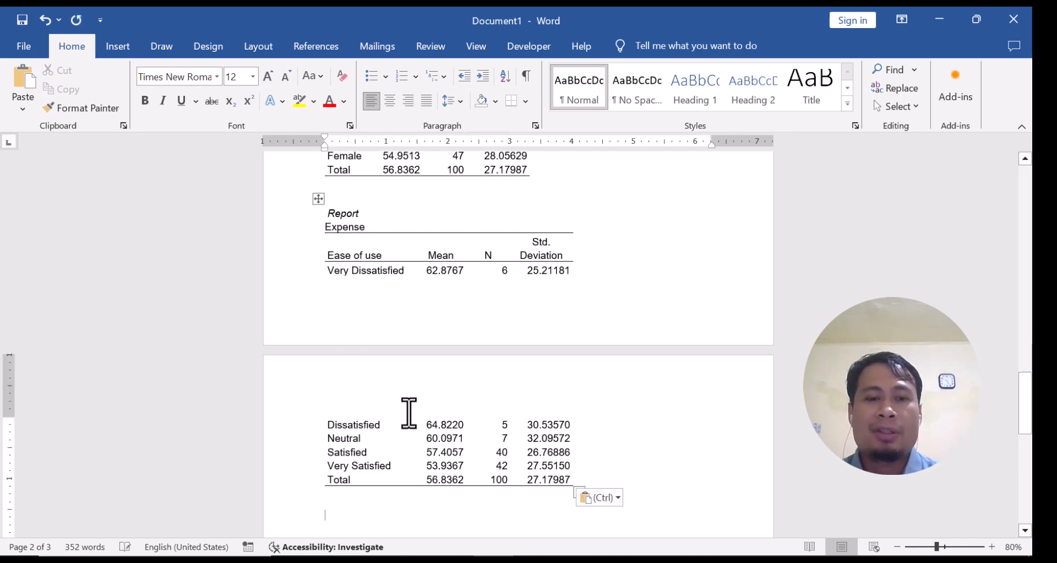
Between the two expense tables, write "On average, male spent more expense than female to the product."
scroll(424, 433, "up", 2)
scroll(418, 427, "up", 3)
scroll(385, 415, "down", 1)
scroll(394, 389, "up", 1)
left_click(359, 381)
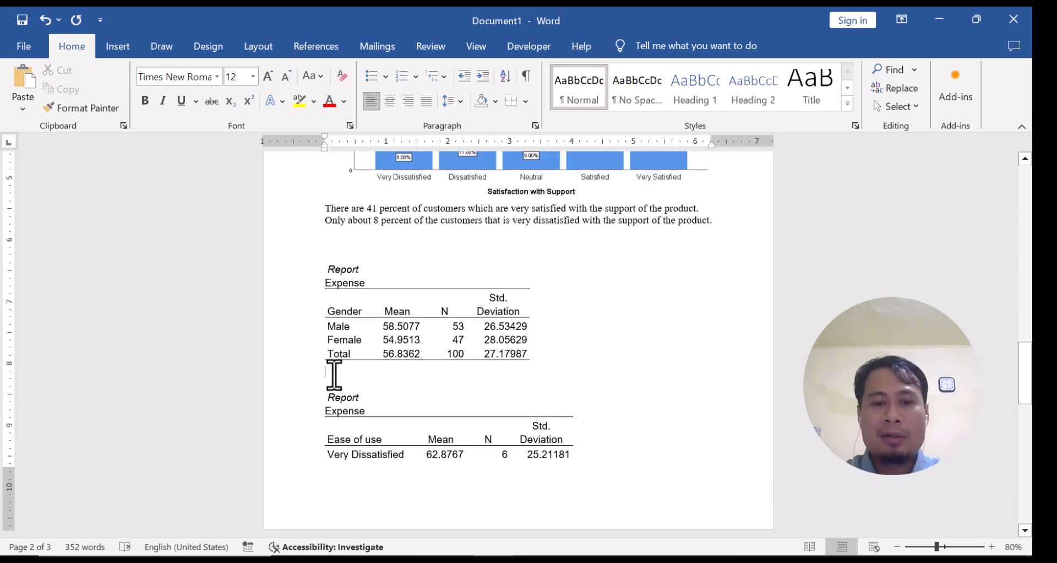
type("On average, male spent")
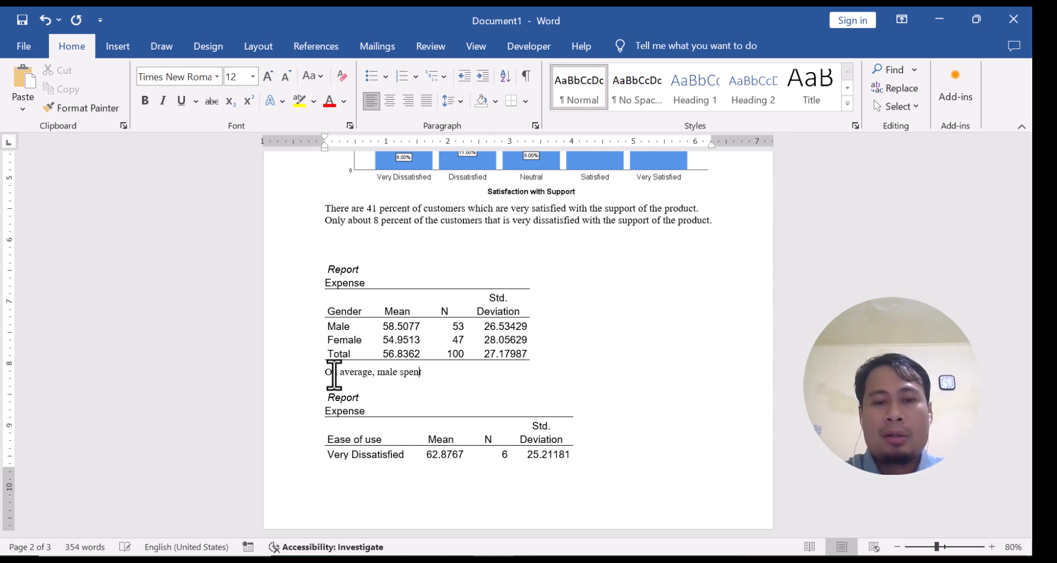
type(" more expense than female to the pr")
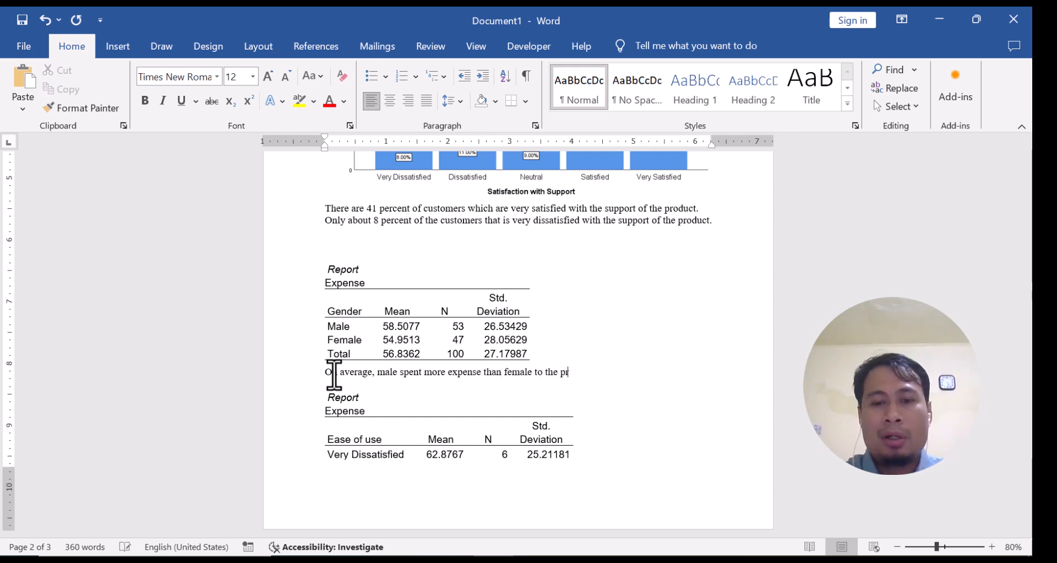
type("oduct.")
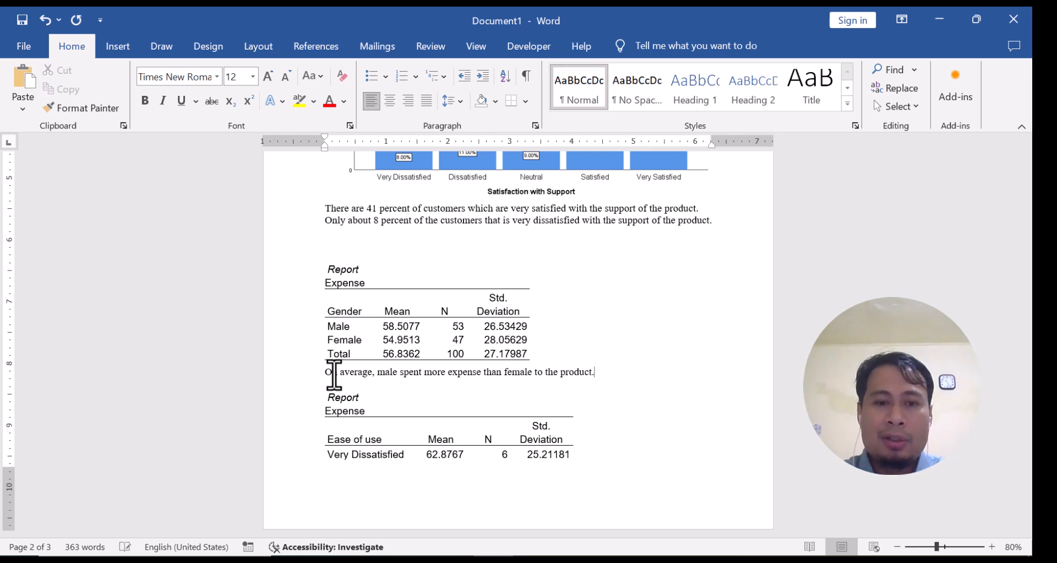
Below the Ease of use expense table, write "The customer that said very satisfied about the ease of use of the product spent about 53.93 USD."
scroll(358, 363, "down", 4)
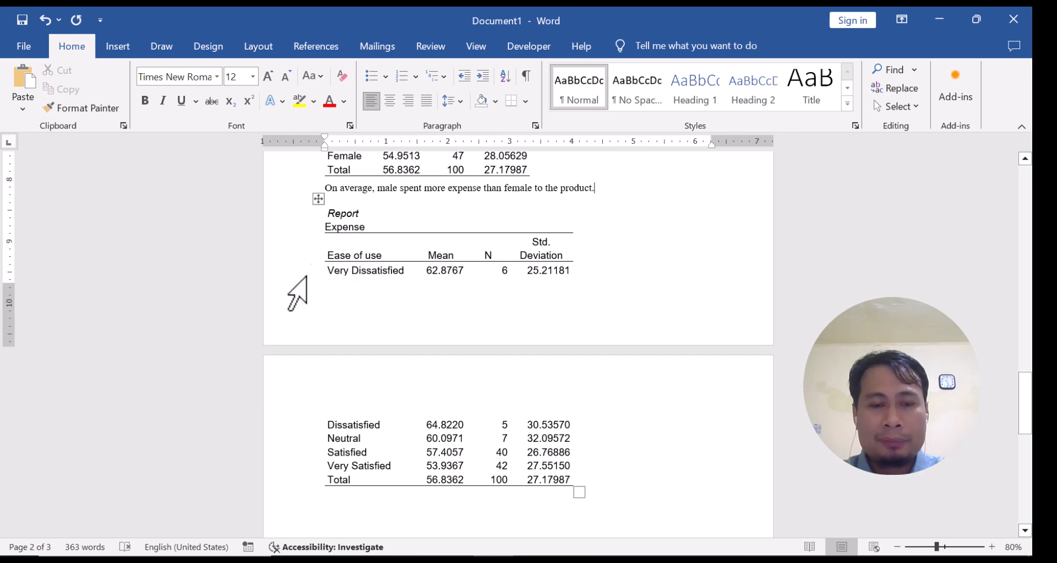
scroll(326, 324, "down", 2)
left_click(345, 430)
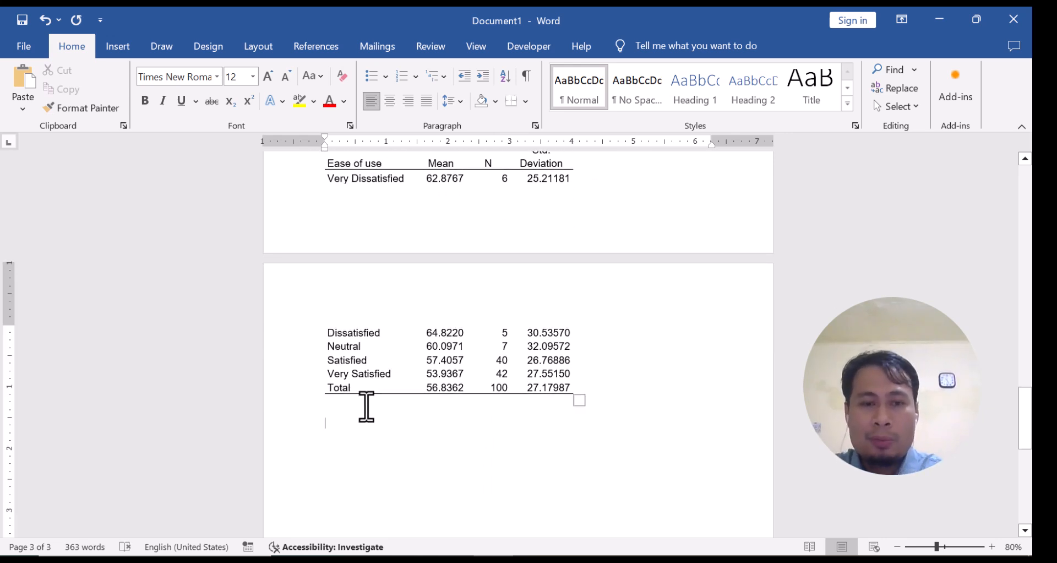
scroll(359, 440, "up", 1)
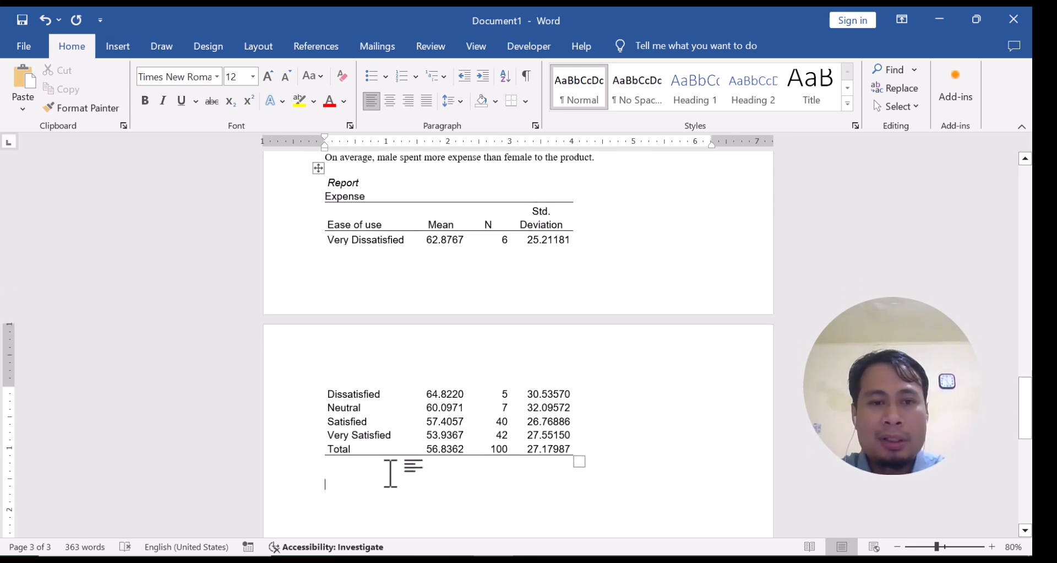
type("The custome")
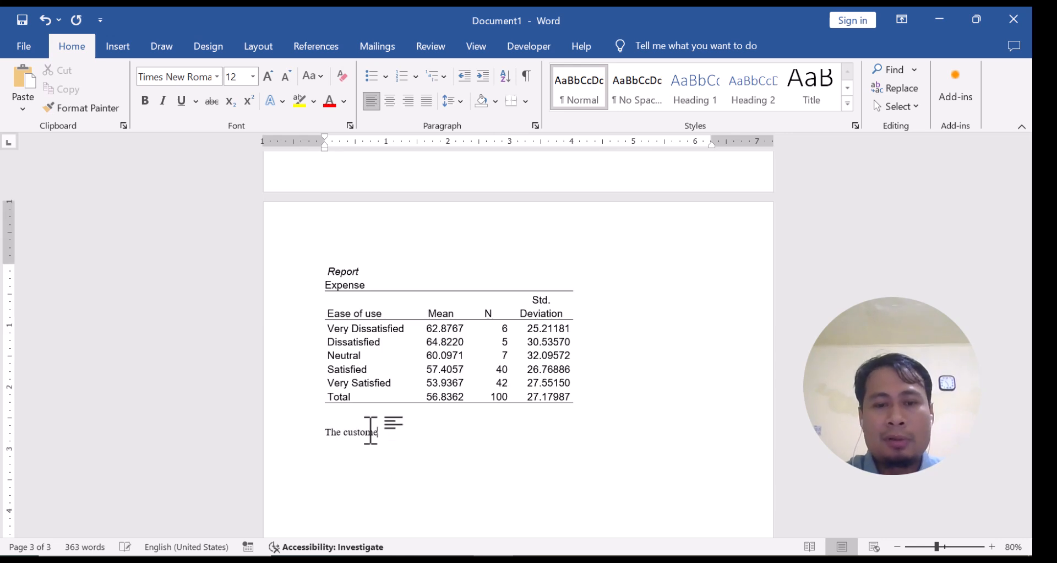
type("r that said very satisfi")
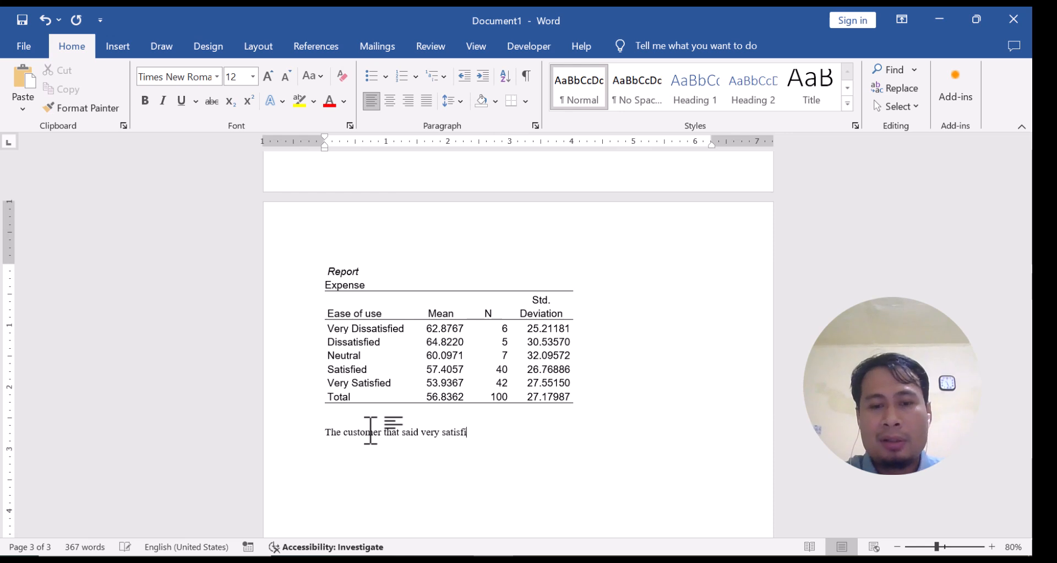
type("ed about the pro")
key("BackSpace")
key("BackSpace")
type("ease of use ")
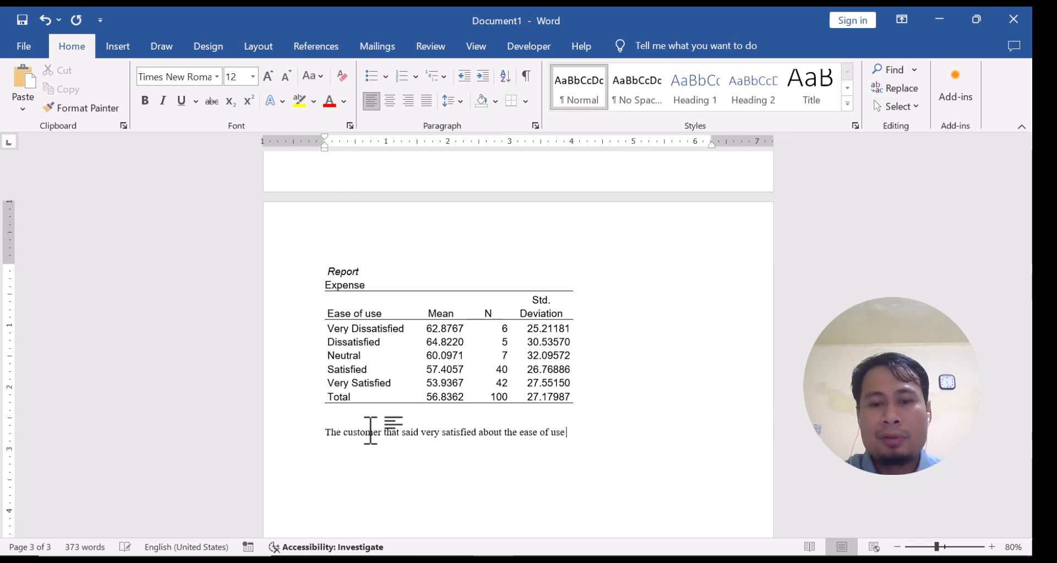
type("of the produc")
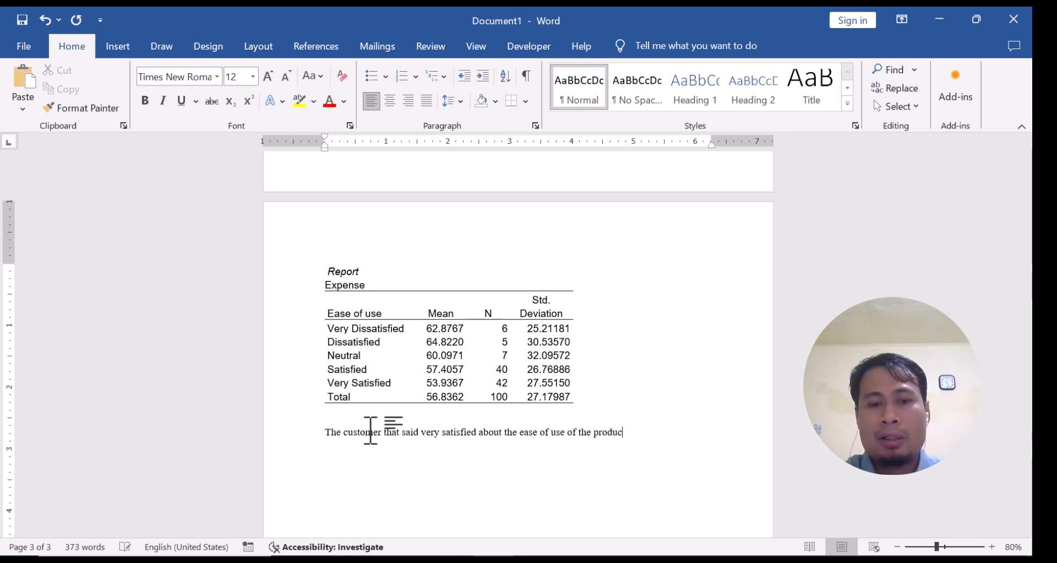
type("t spent ab")
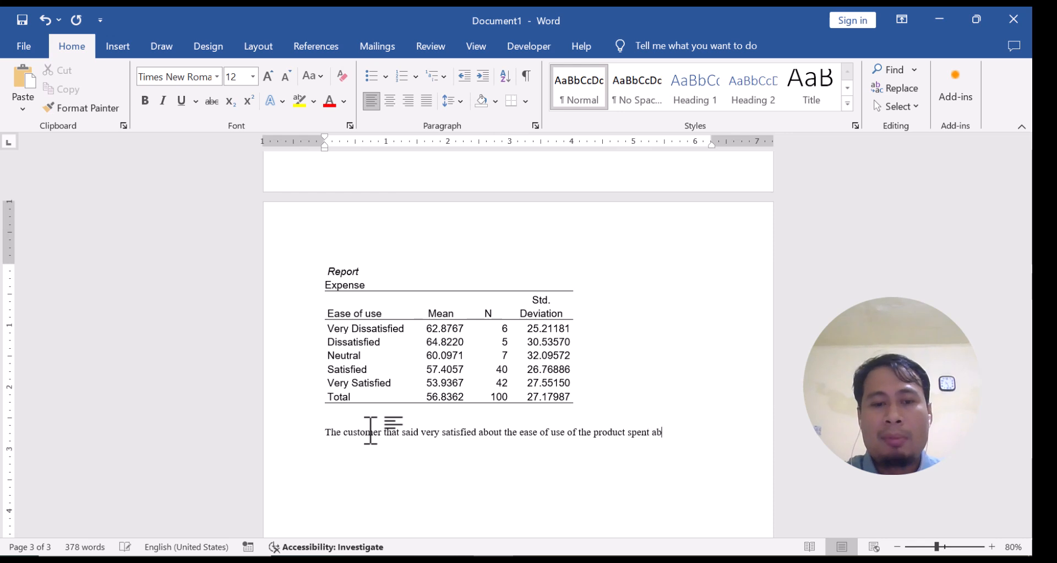
type("out 53")
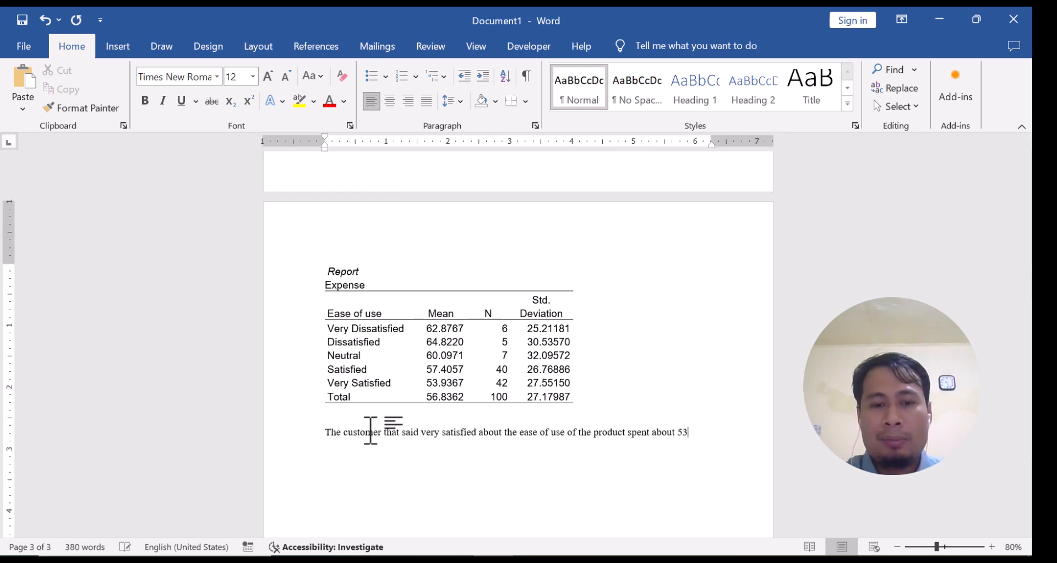
type(".93 U")
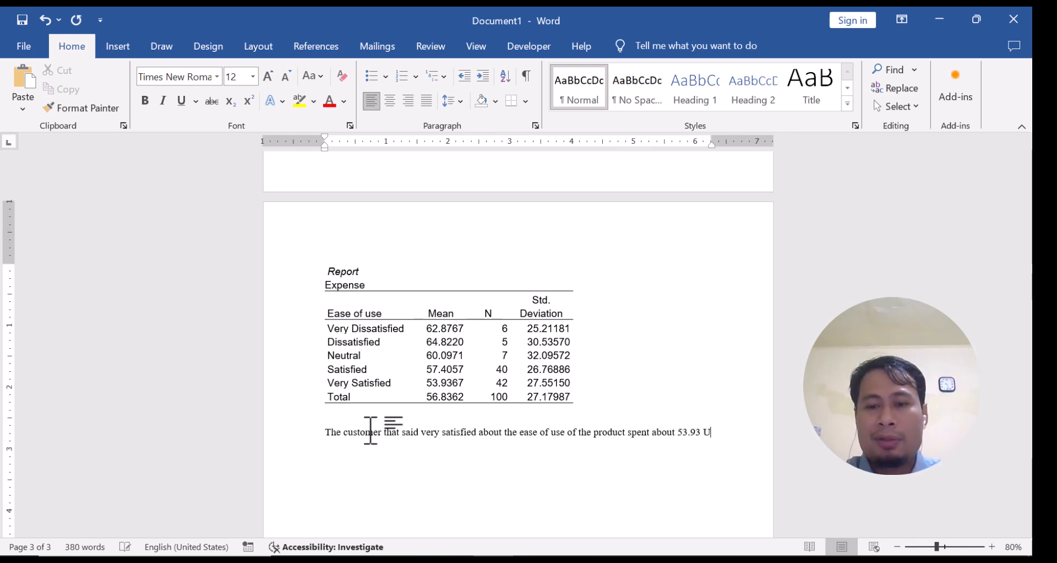
type("SD. Mean")
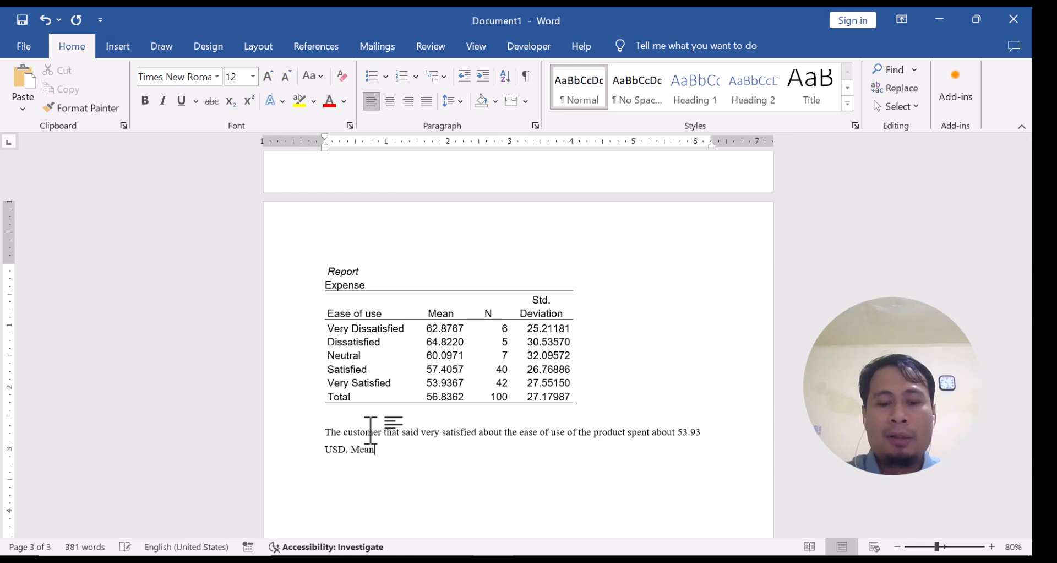
type("while, customers th")
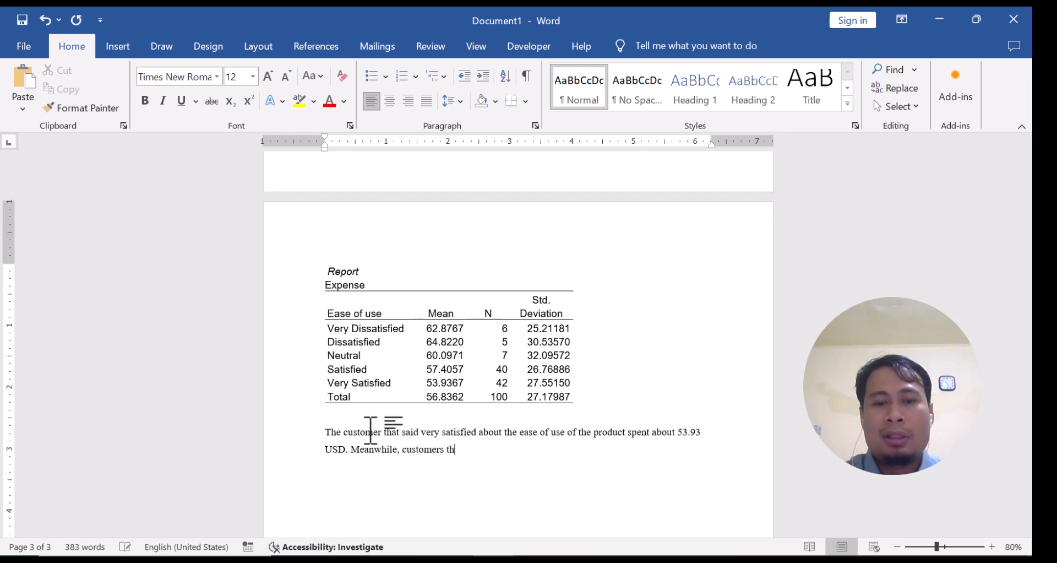
type("at said very ")
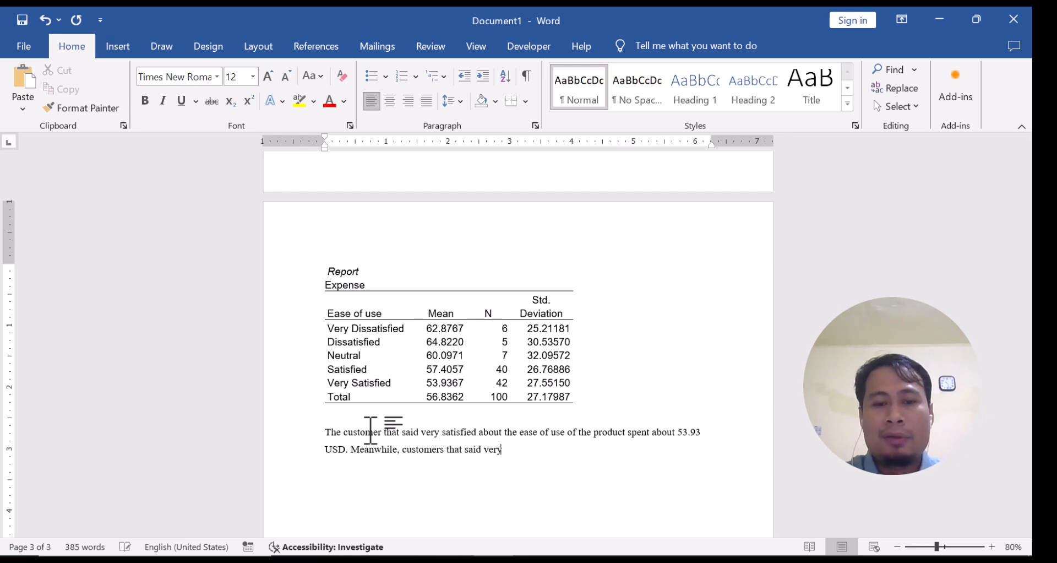
type("dissatisfied abo")
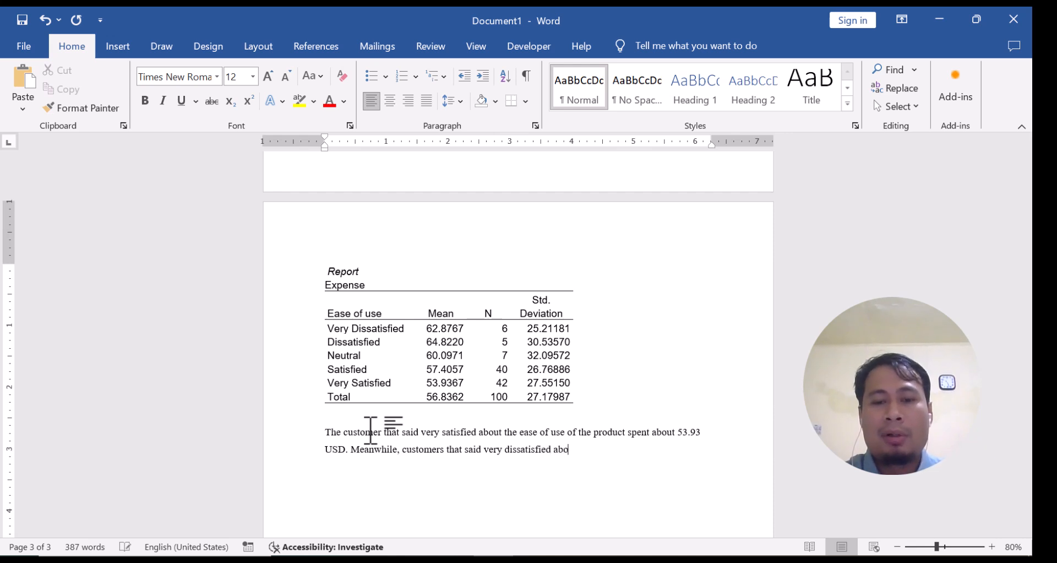
type("ut the product spent about ")
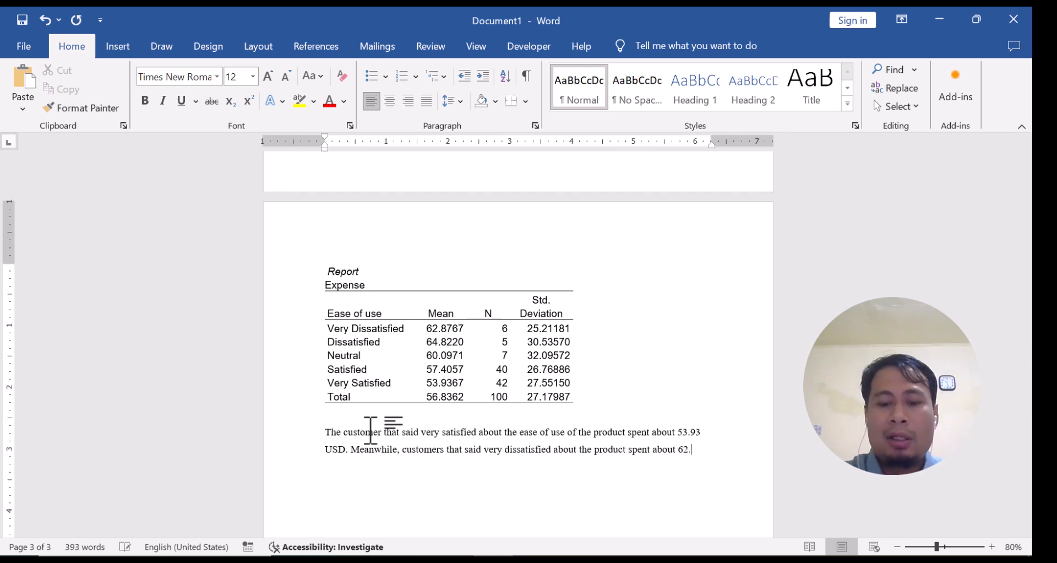
type("62.87 ")
type("USD.")
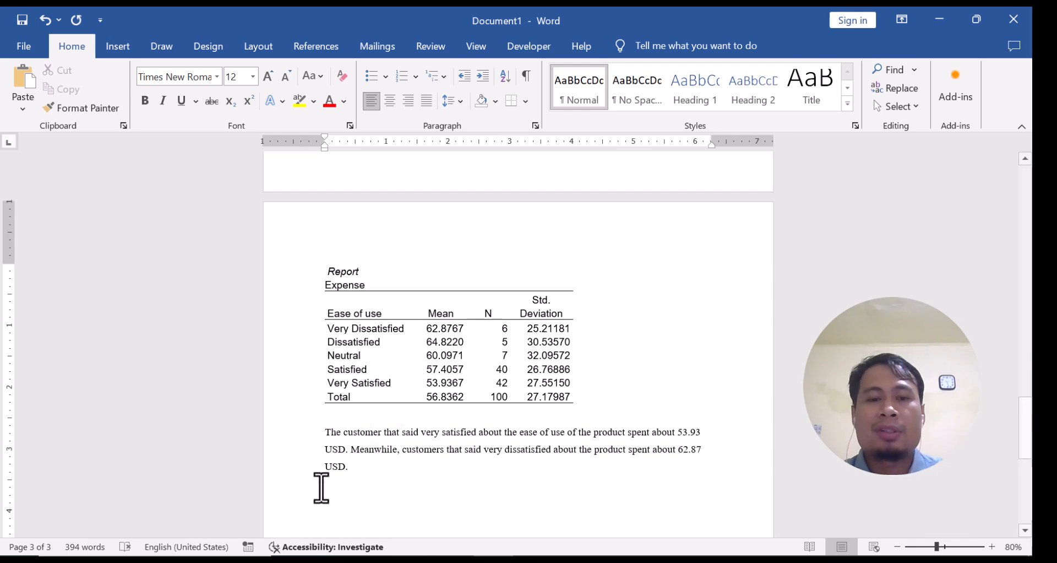
scroll(362, 414, "up", 20)
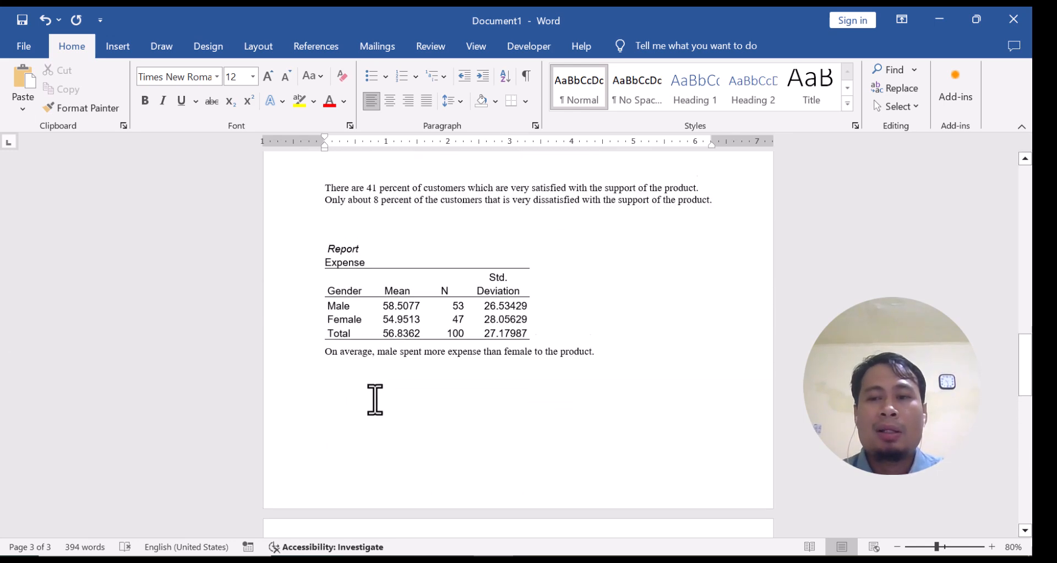
scroll(367, 366, "up", 1)
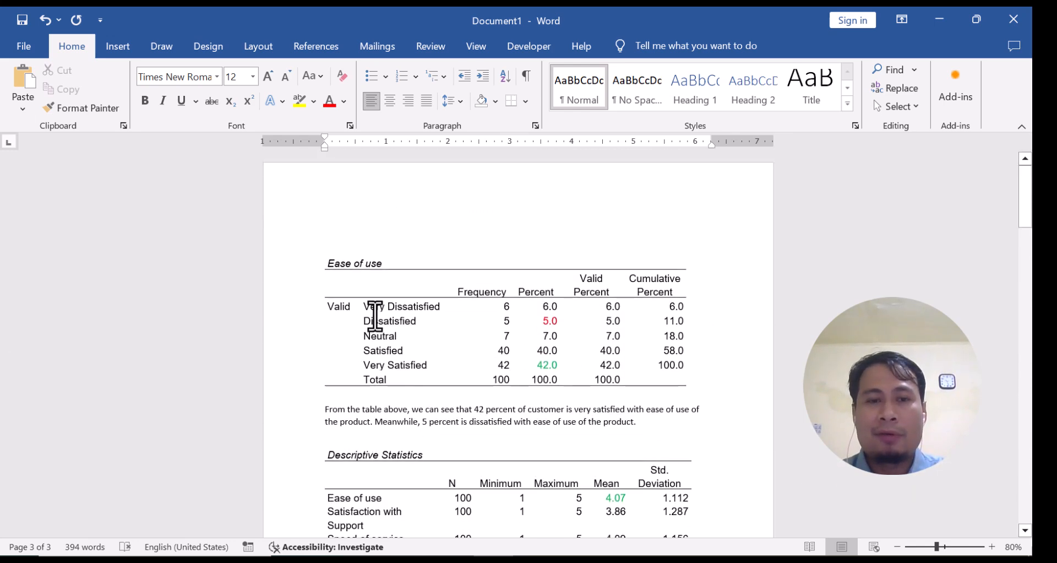
scroll(338, 336, "down", 8)
scroll(343, 342, "down", 15)
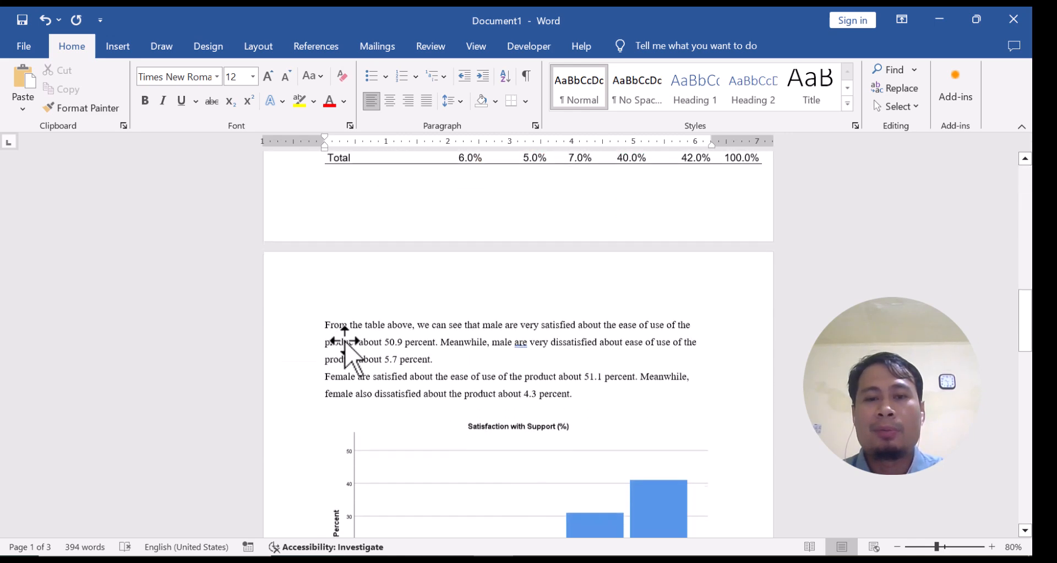
scroll(346, 337, "down", 8)
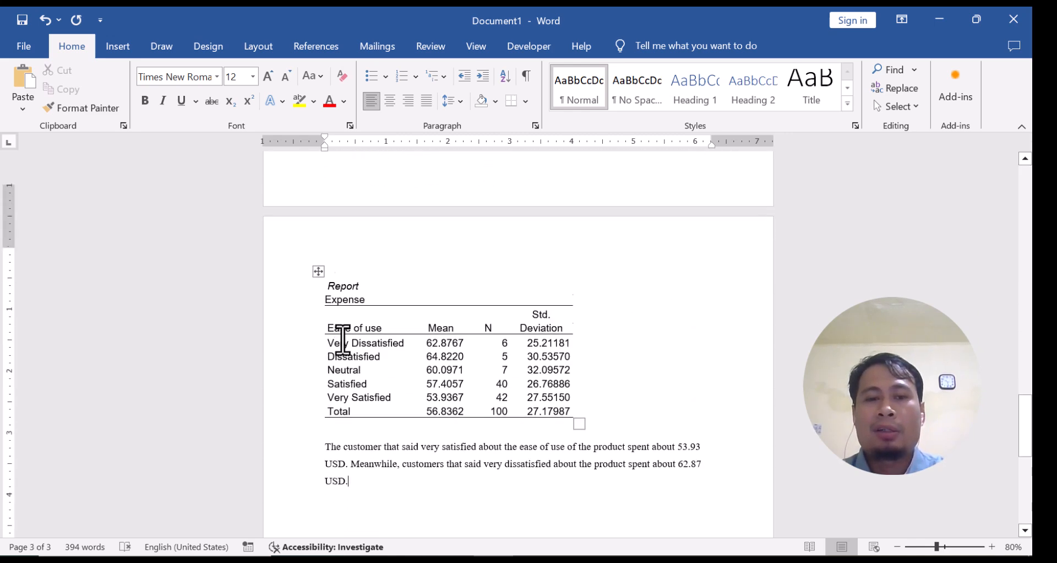